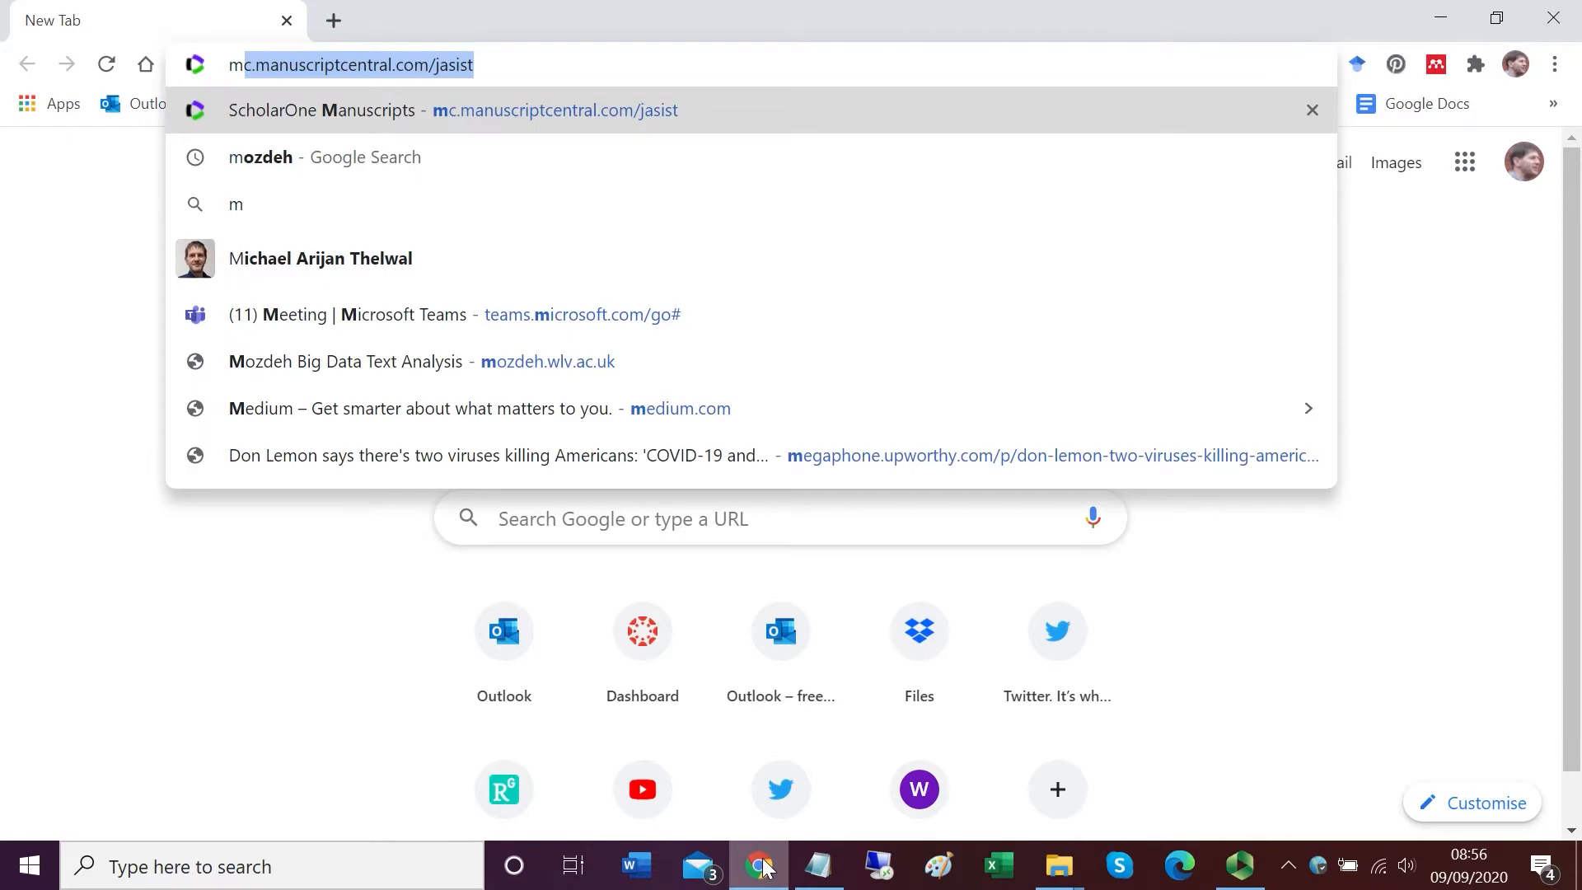
# Step: Search Google for mozdeh and open the Mozdeh Big Data Text Analysis website
pyautogui.write('ozde')
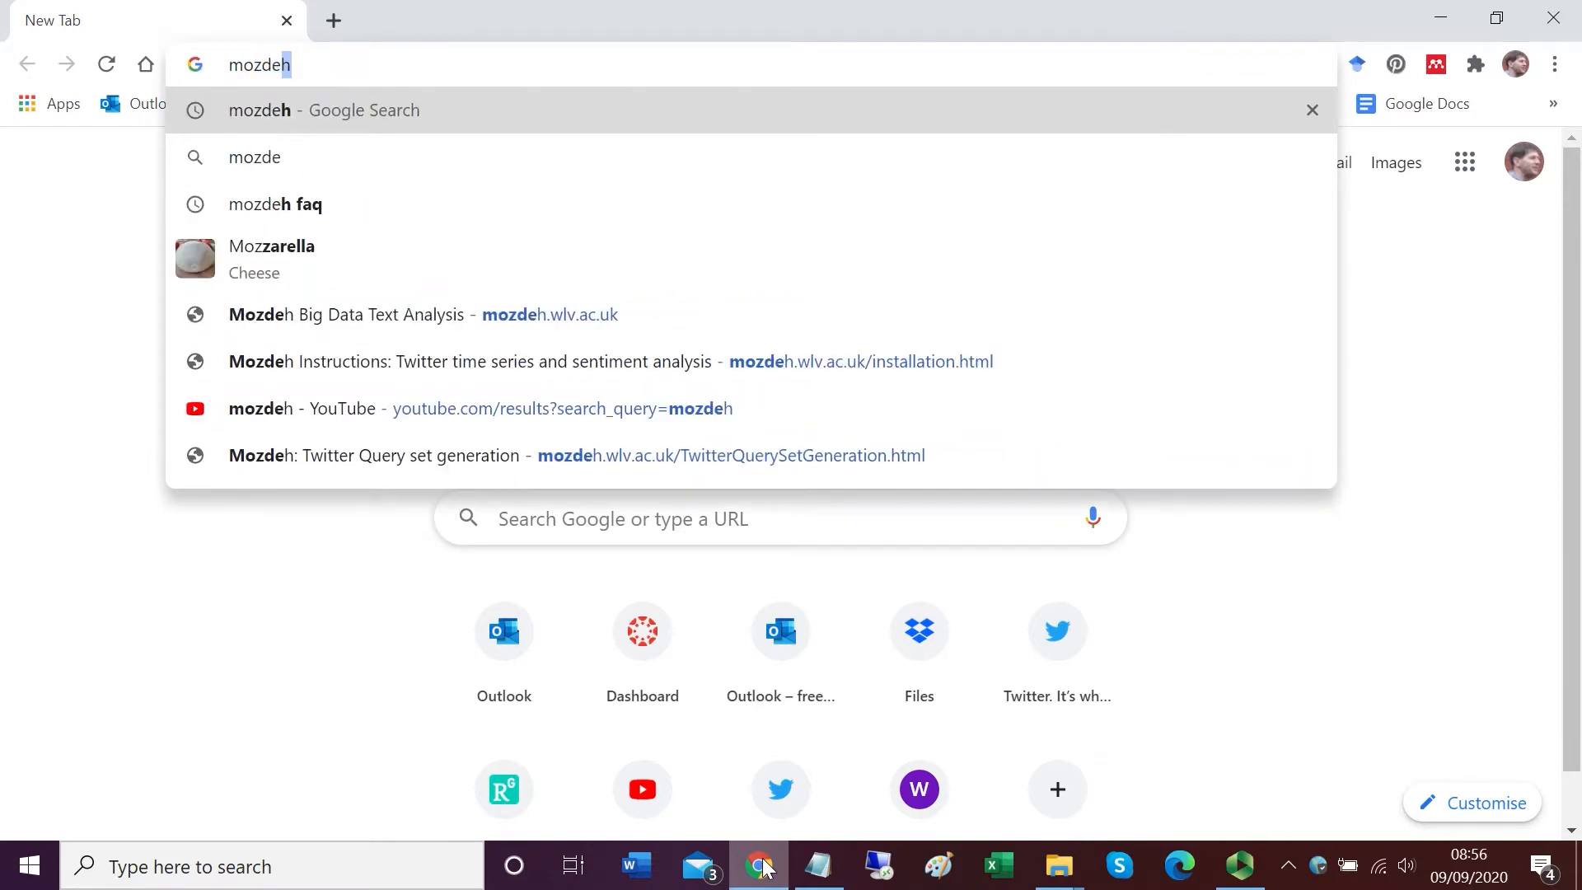
pyautogui.write('h')
pyautogui.press('Return')
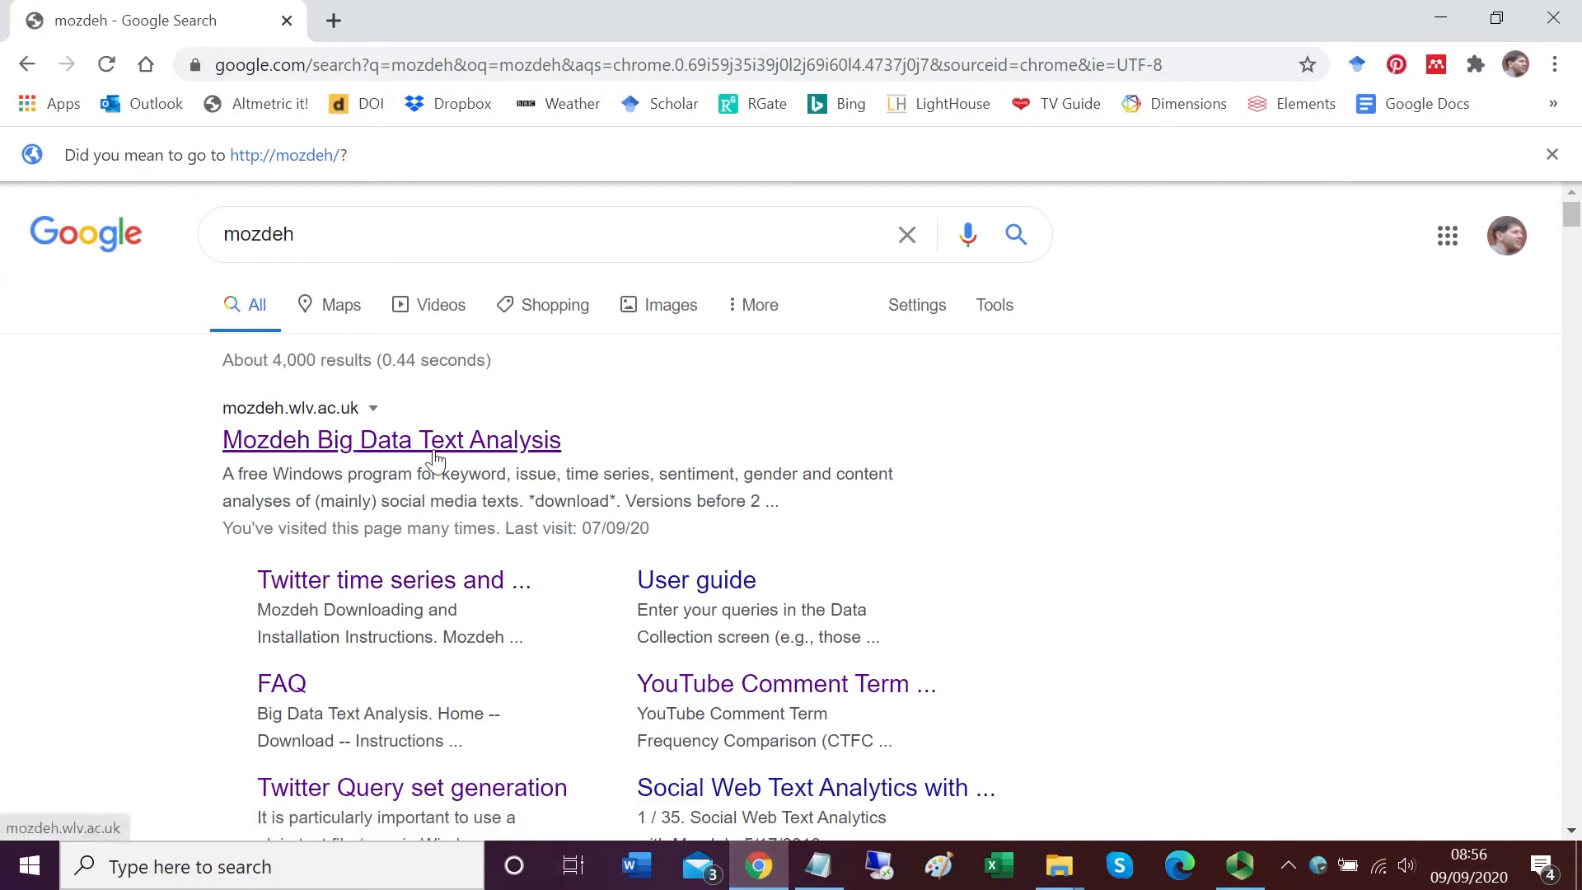
pyautogui.click(436, 461)
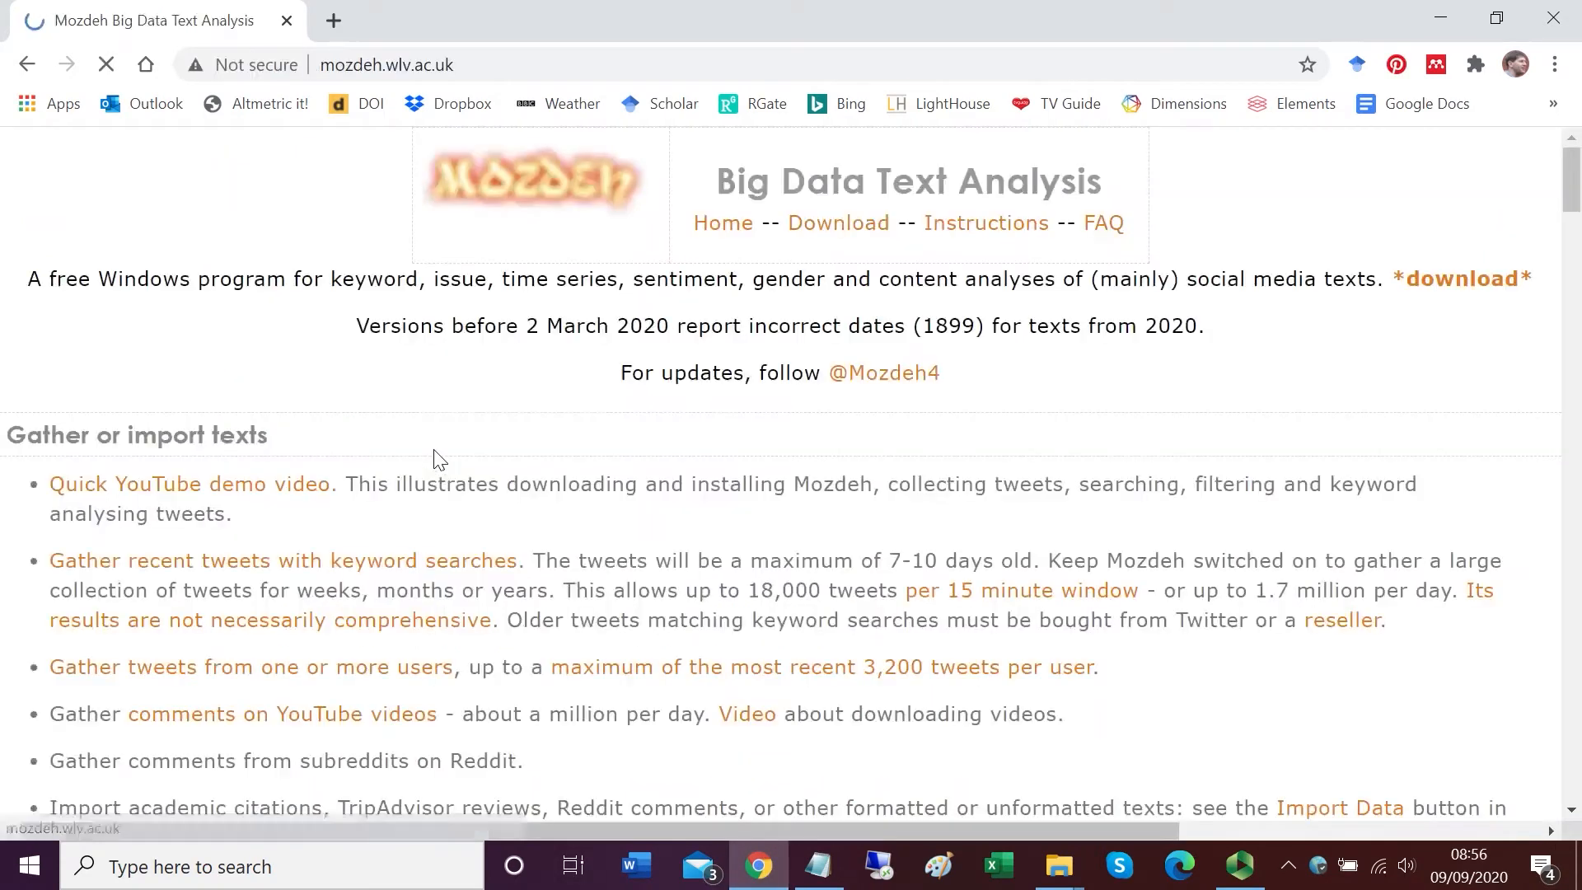
# Step: Go to the Download page and save the Mozdeh program file MozdehBigDataTextAnalysis.exe into the test folder
pyautogui.click(834, 237)
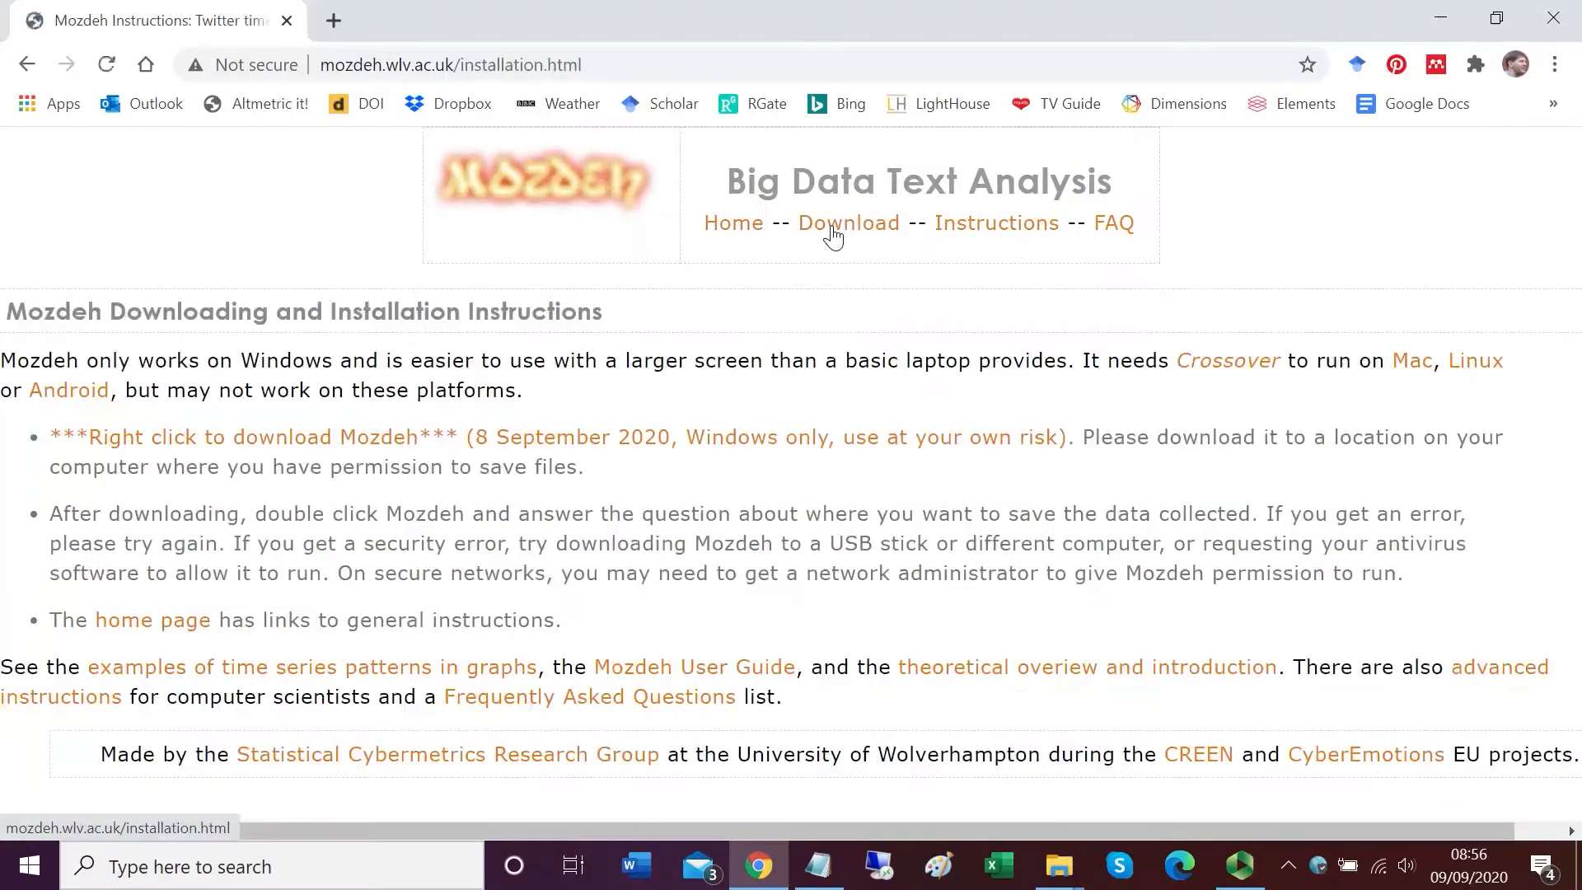
pyautogui.rightClick(346, 443)
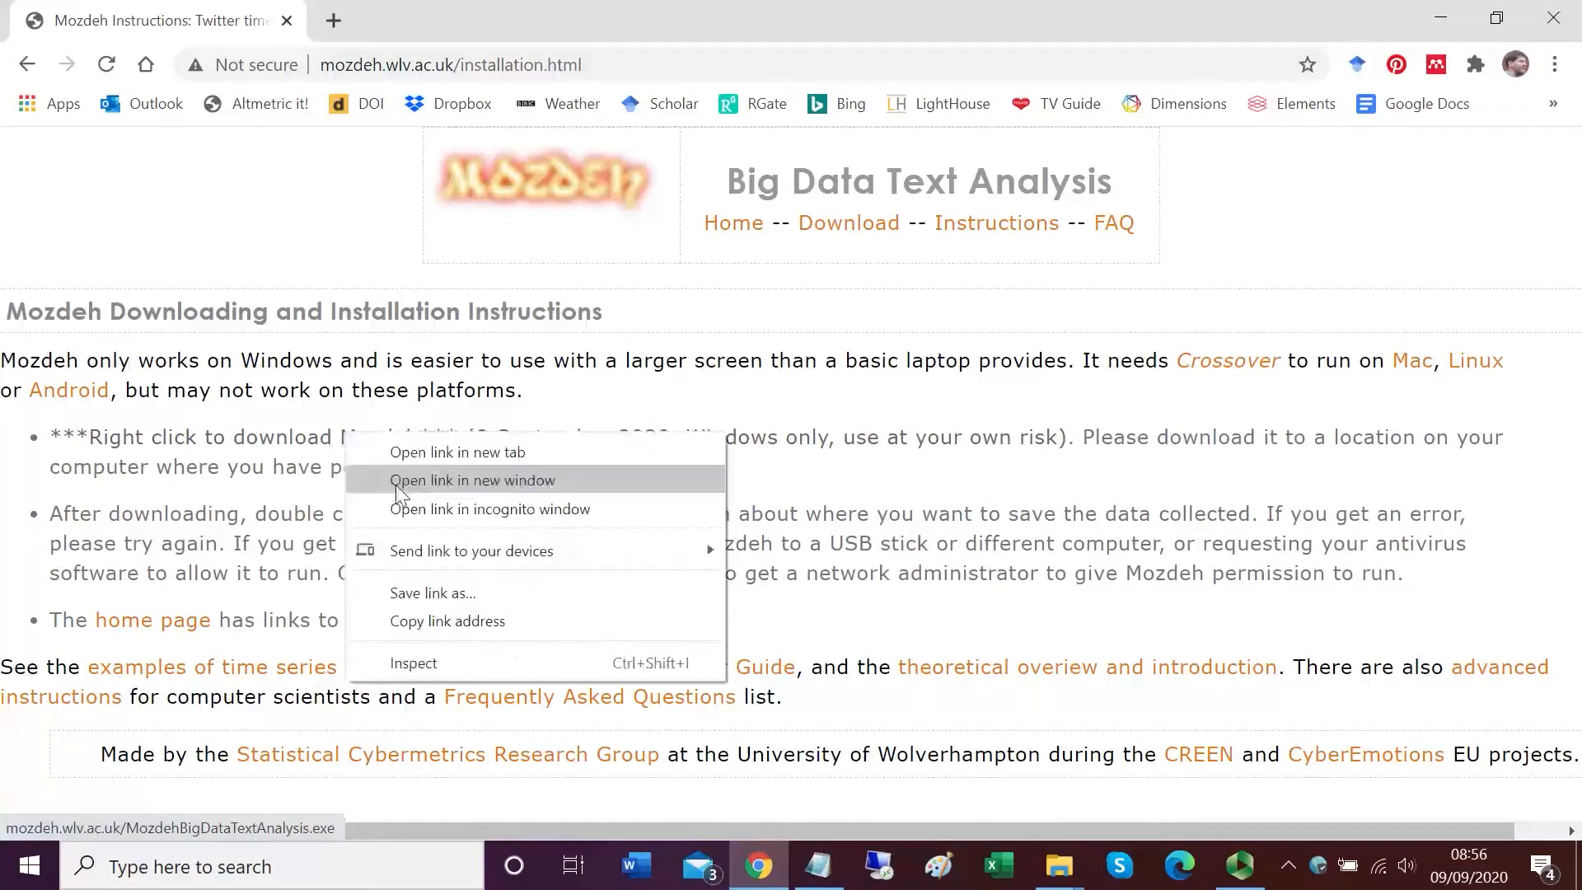
pyautogui.click(467, 596)
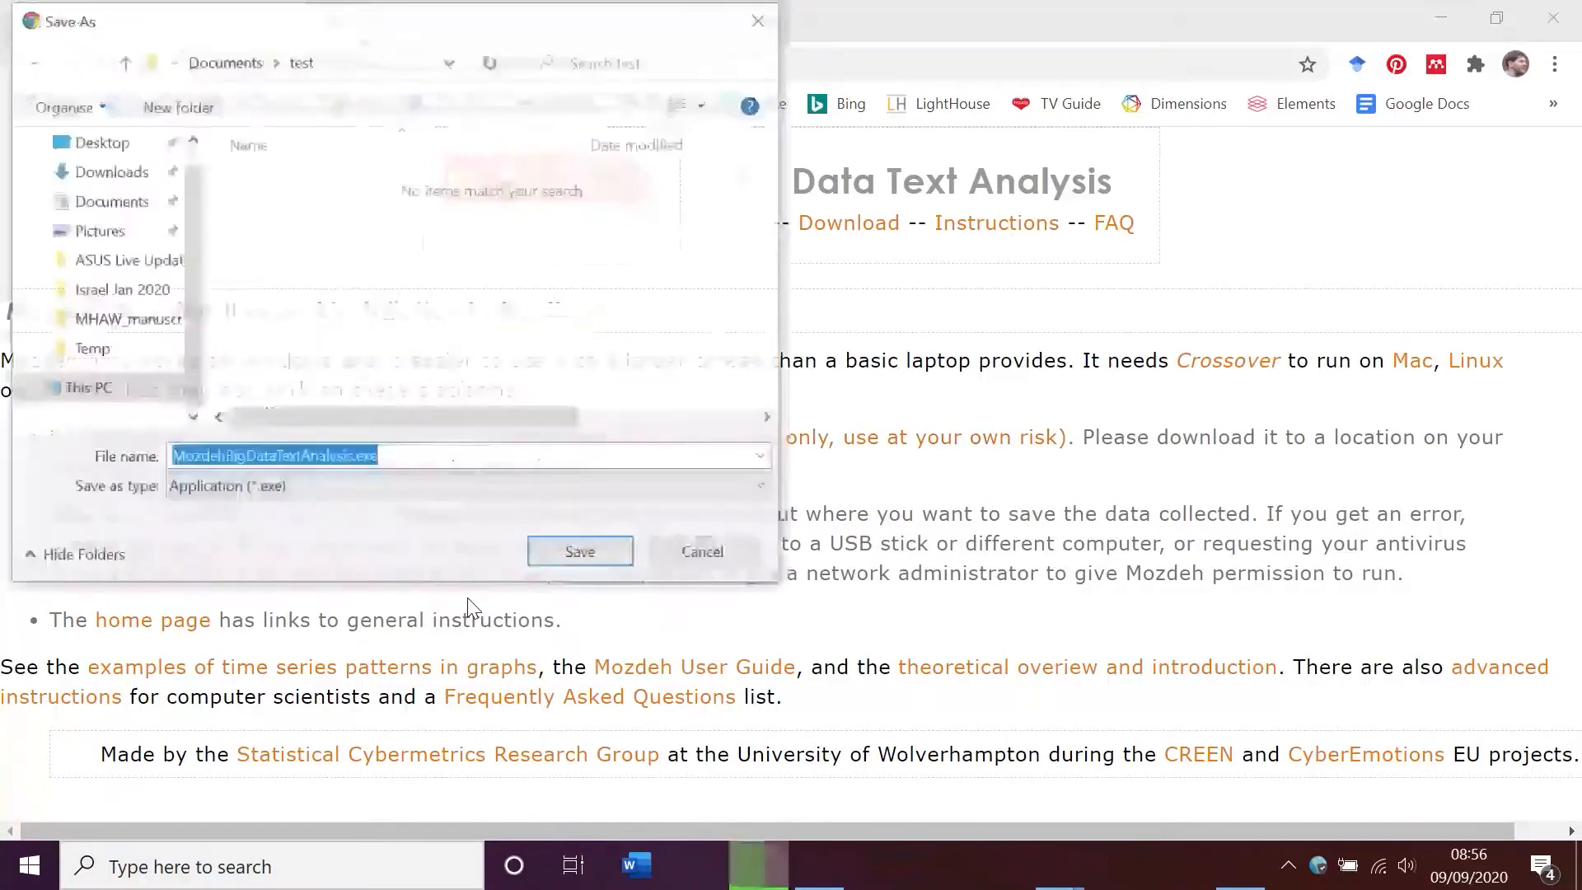
pyautogui.click(580, 553)
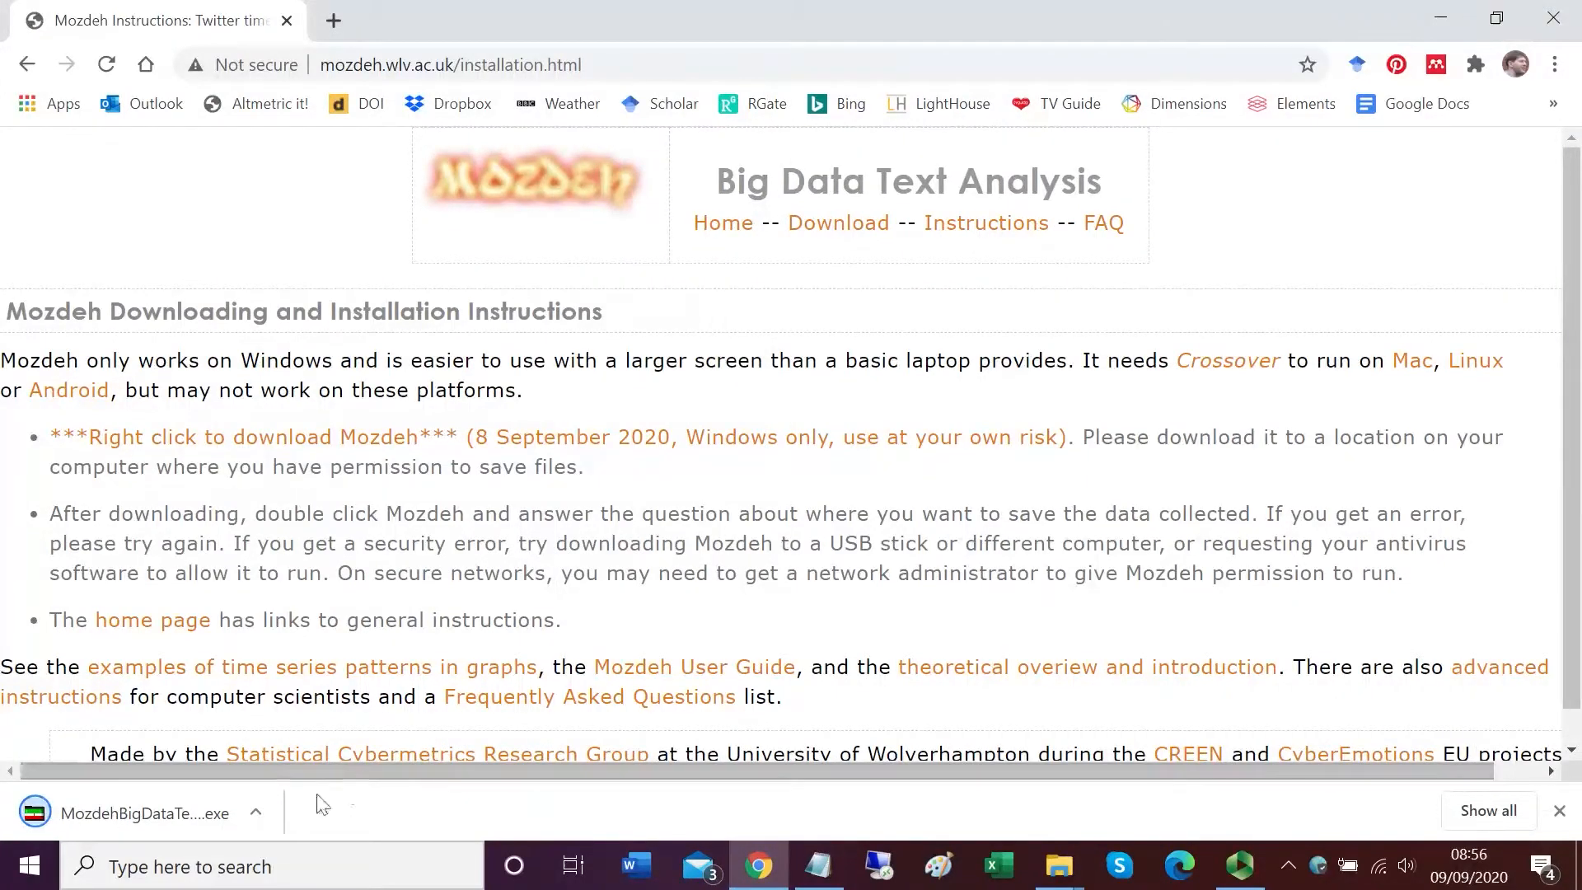
# Step: Open the downloaded file's folder and run MozdehBigDataTextAnalysis.exe anyway despite the SmartScreen warning
pyautogui.click(257, 812)
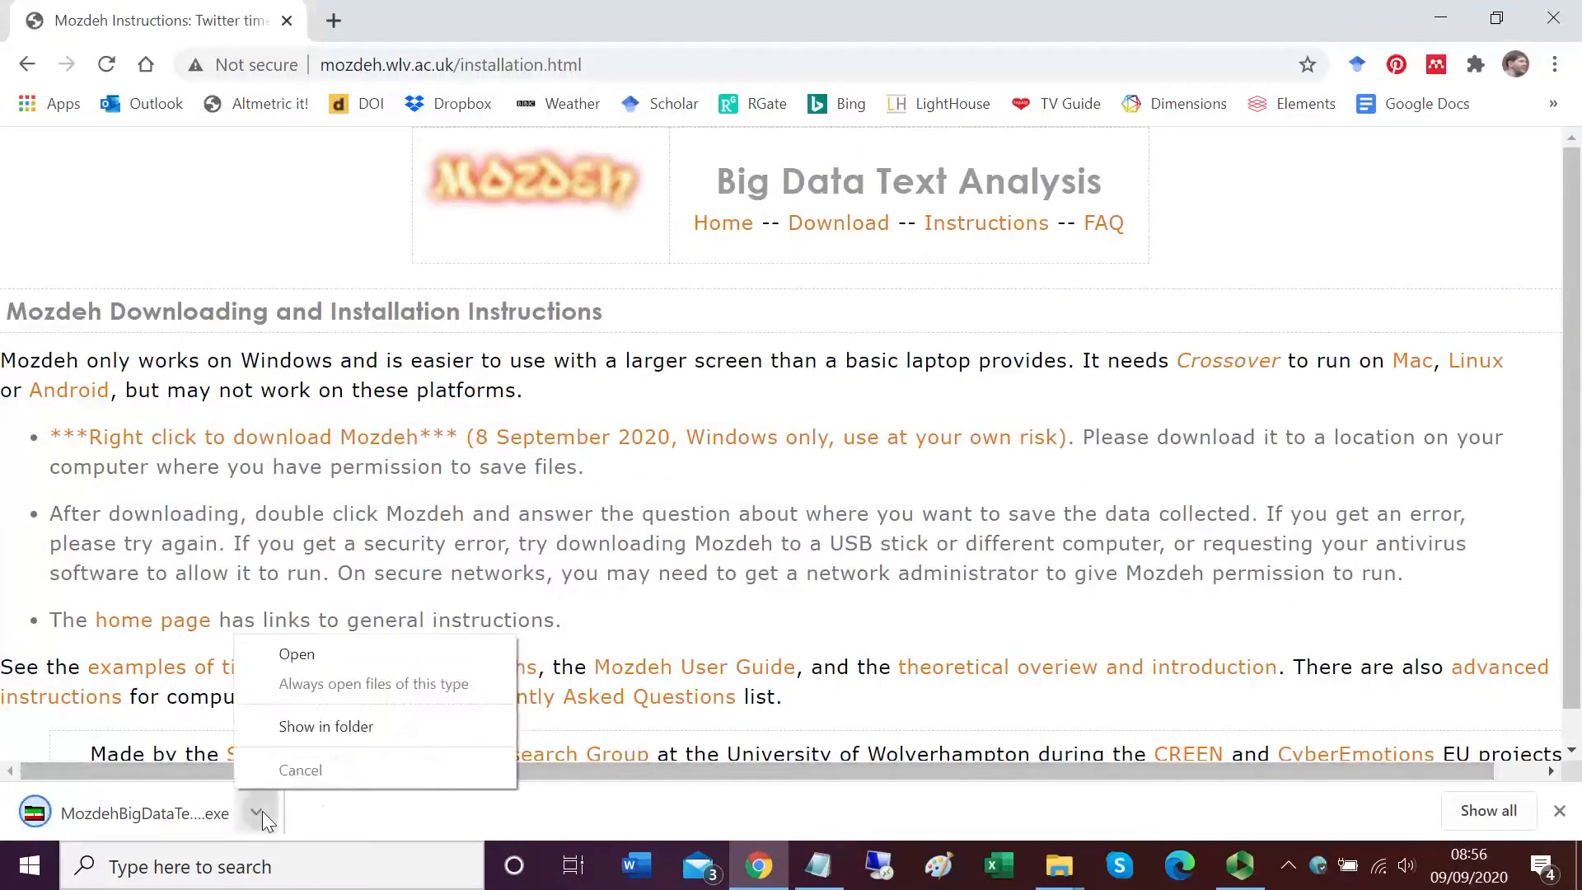
pyautogui.click(315, 726)
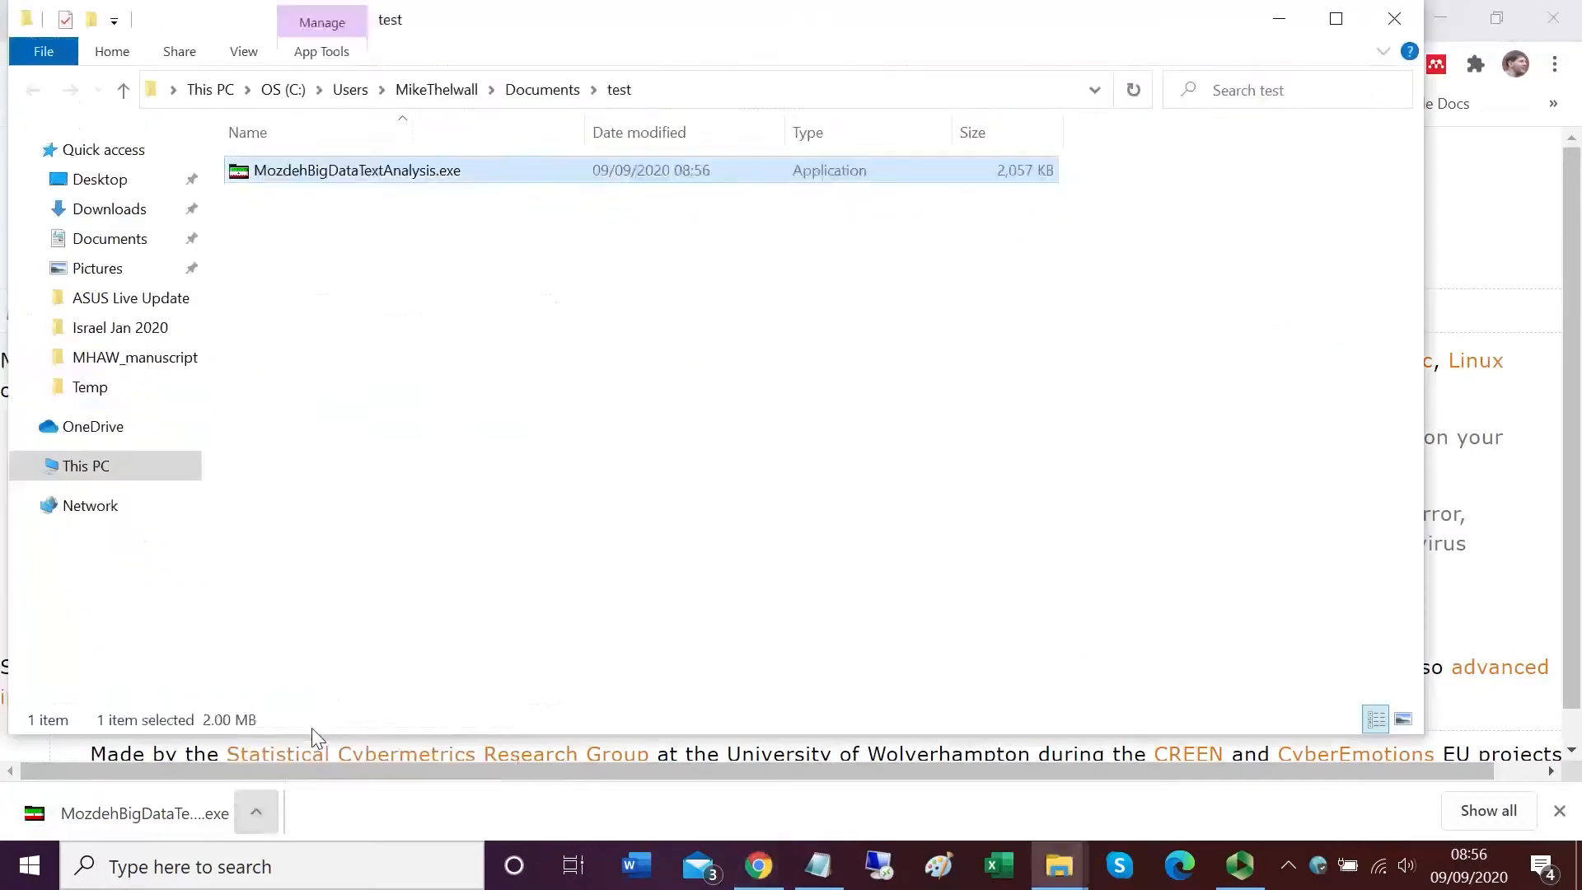
pyautogui.doubleClick(392, 173)
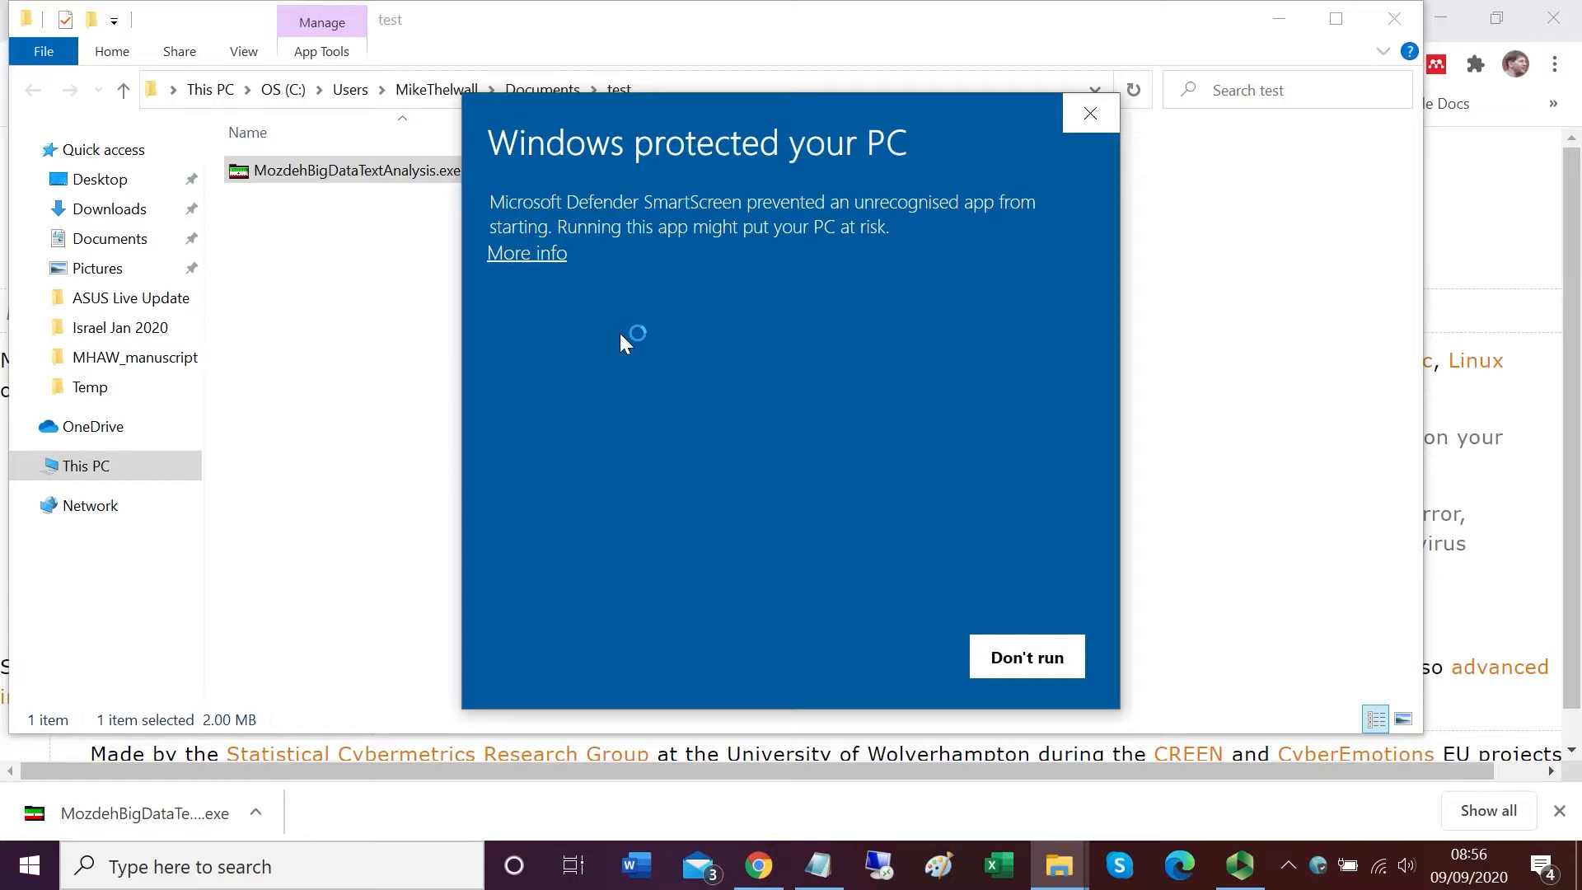
pyautogui.click(558, 258)
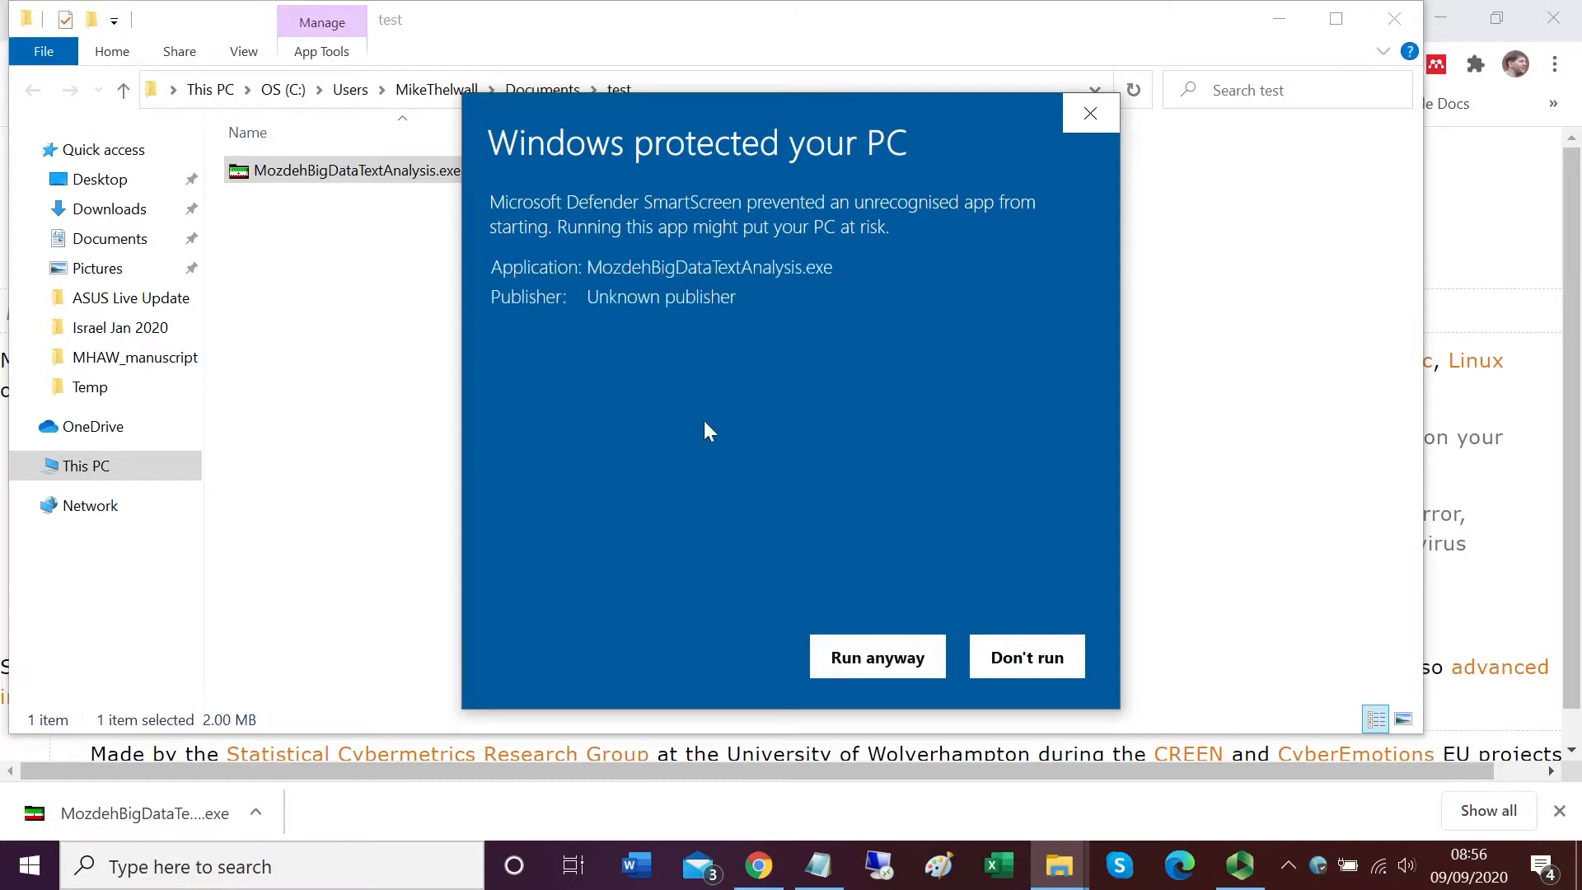
pyautogui.click(849, 662)
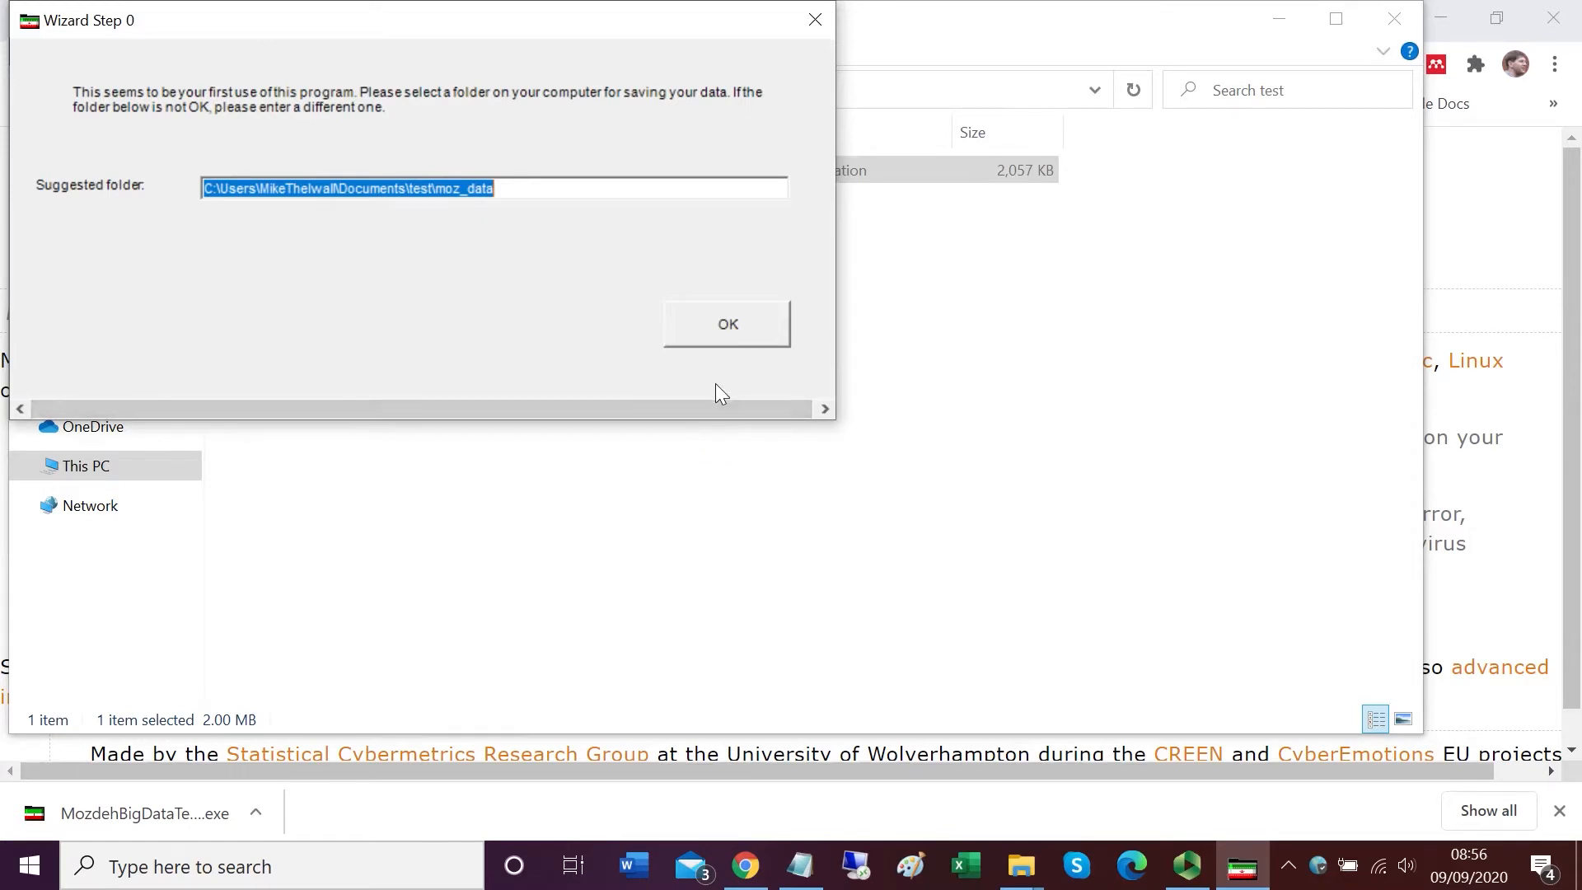
# Step: Accept the suggested data folder and start a new project named TopTweeters
pyautogui.click(717, 331)
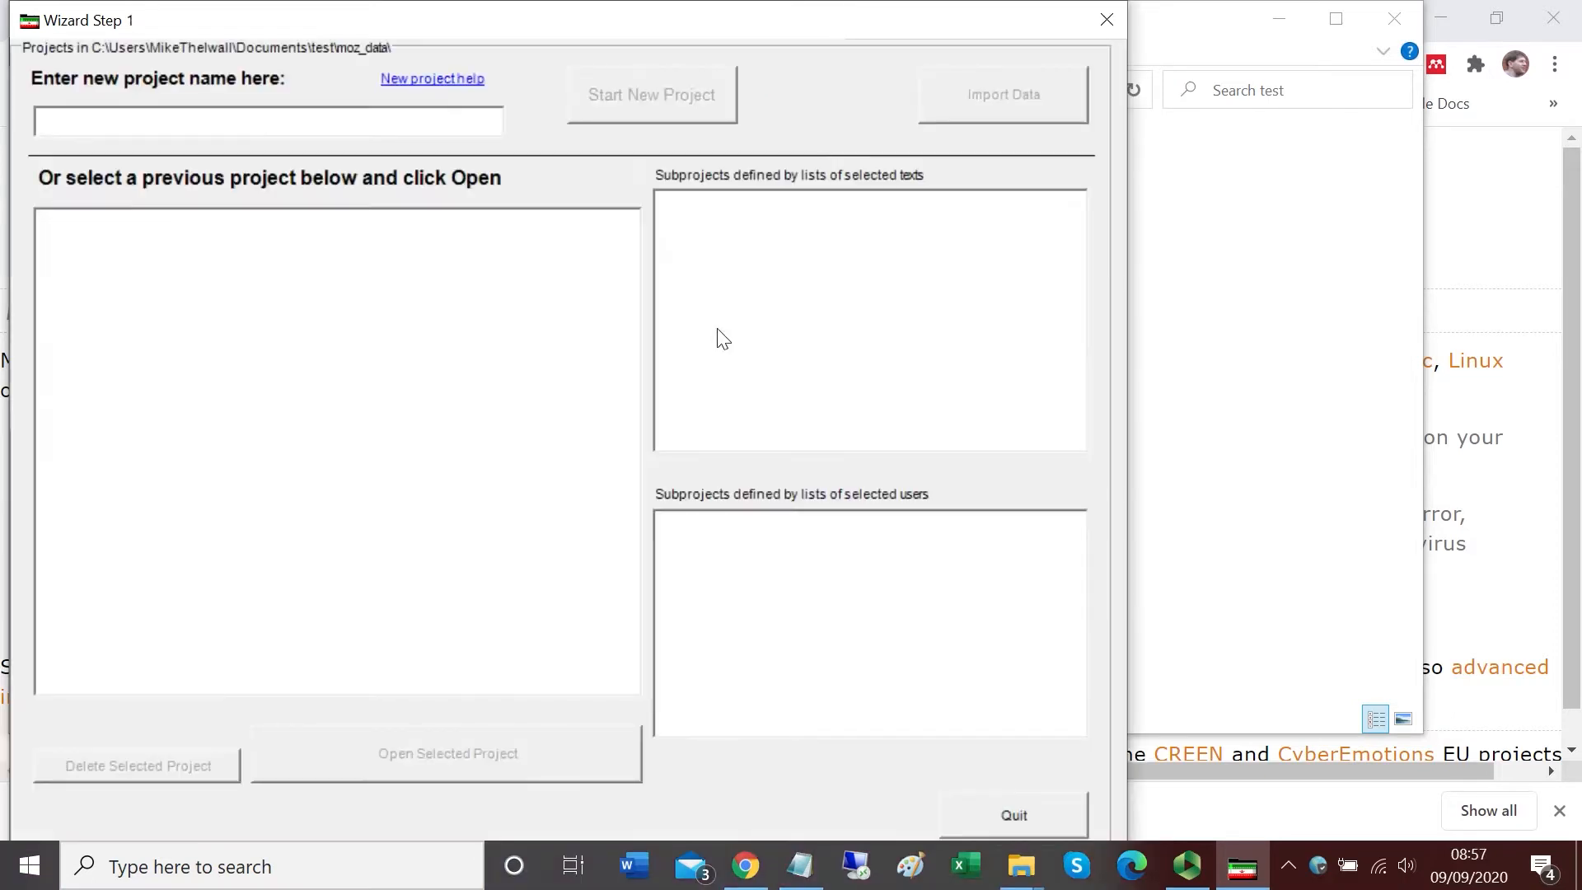
pyautogui.click(245, 118)
pyautogui.write('TopT')
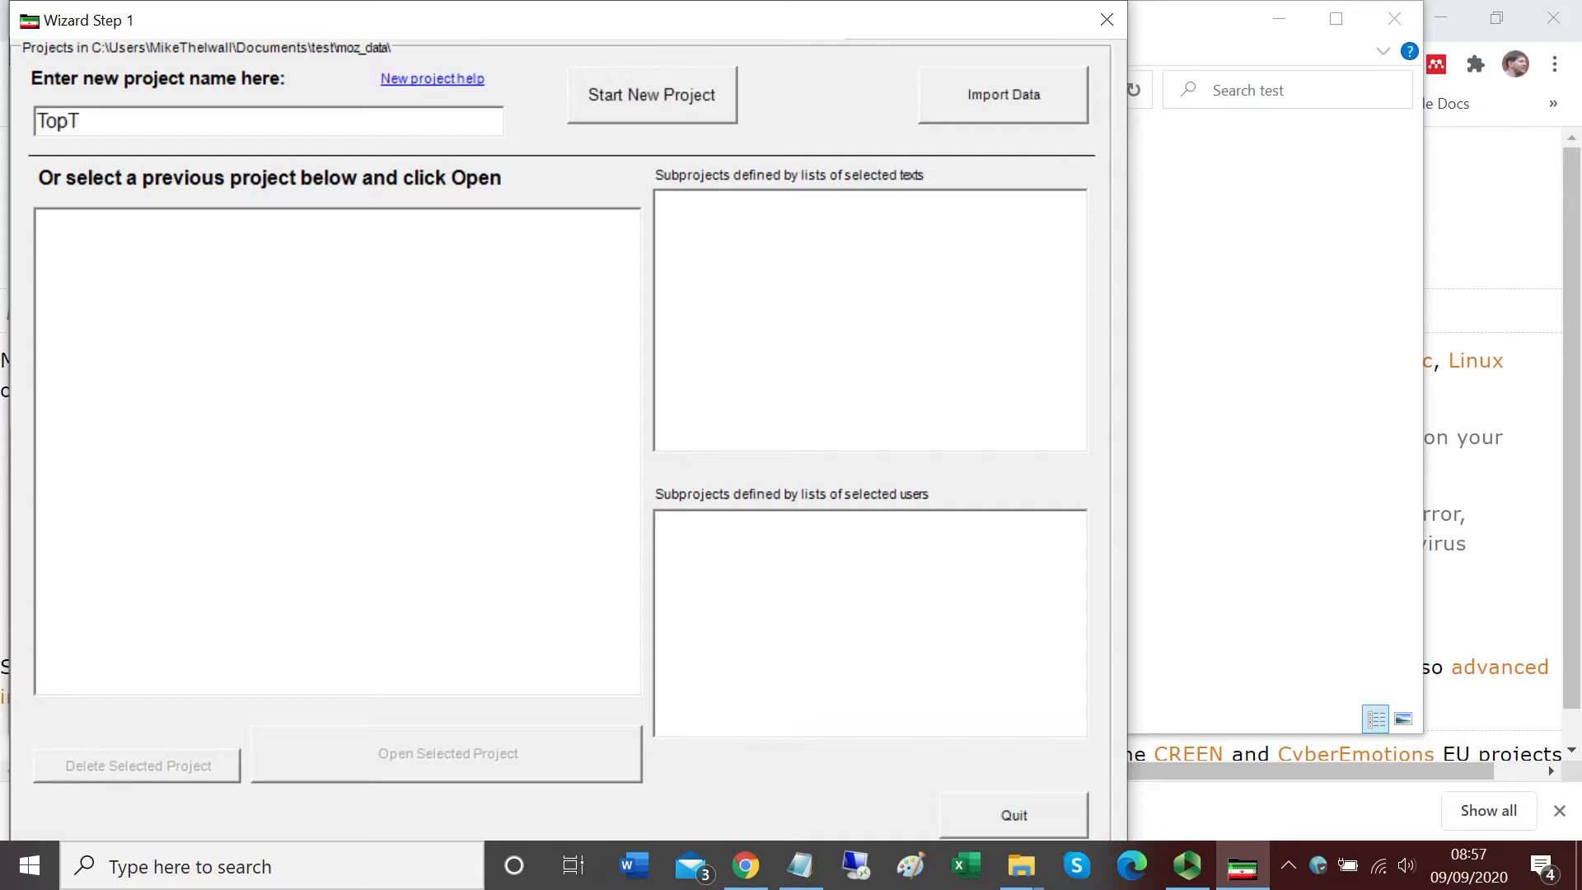
pyautogui.write('weeters')
pyautogui.click(629, 96)
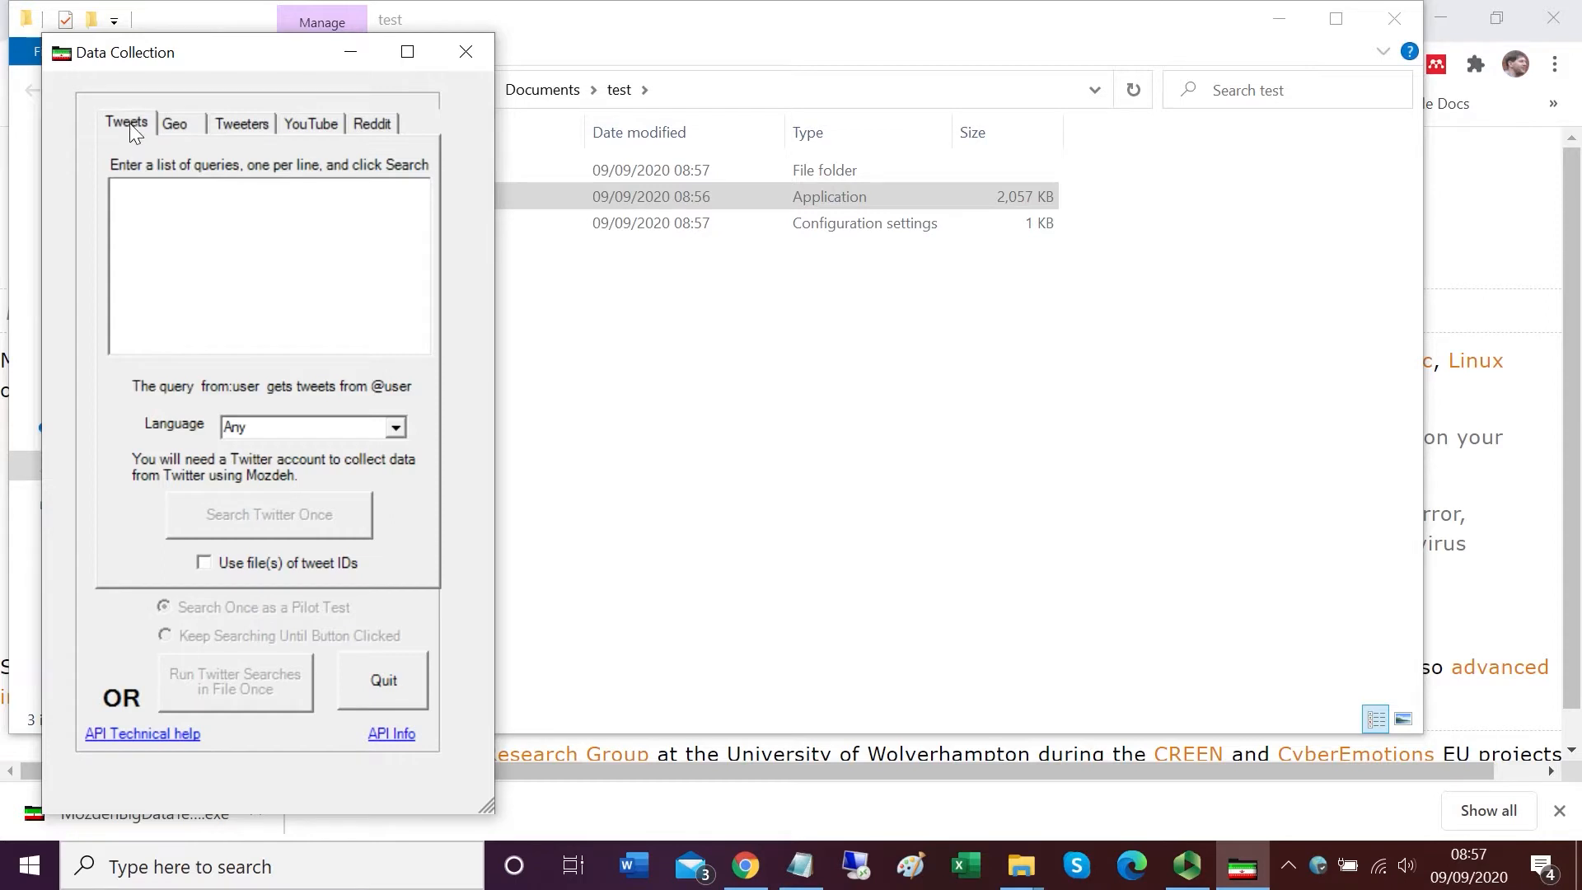
# Step: Paste a list of ten Twitter usernames into the Tweeters list for downloading
pyautogui.click(239, 123)
pyautogui.click(191, 223)
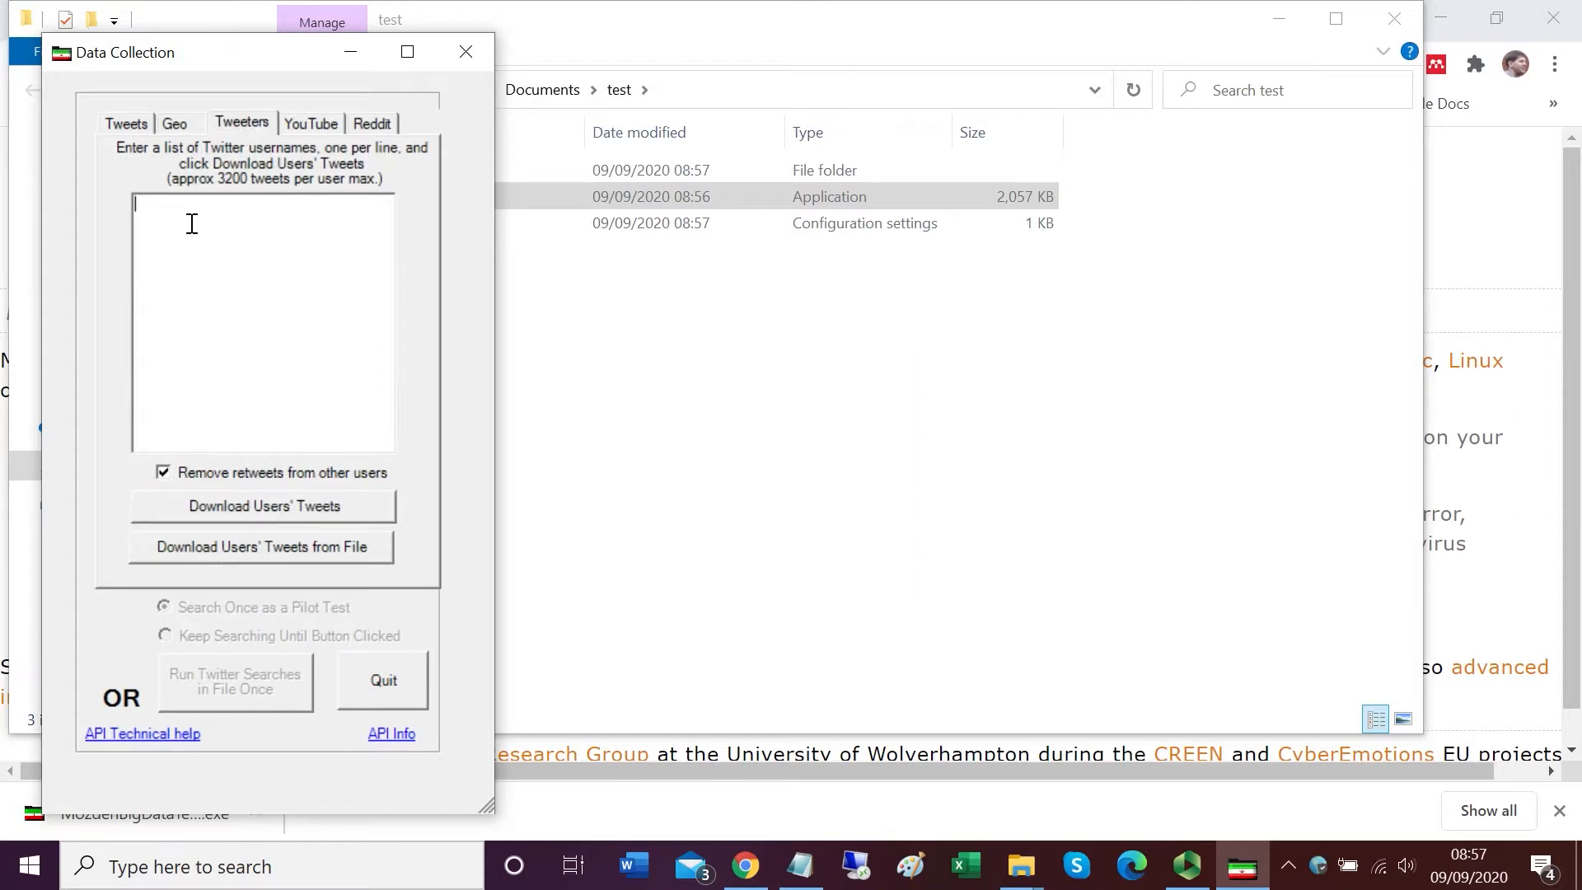
pyautogui.rightClick(182, 215)
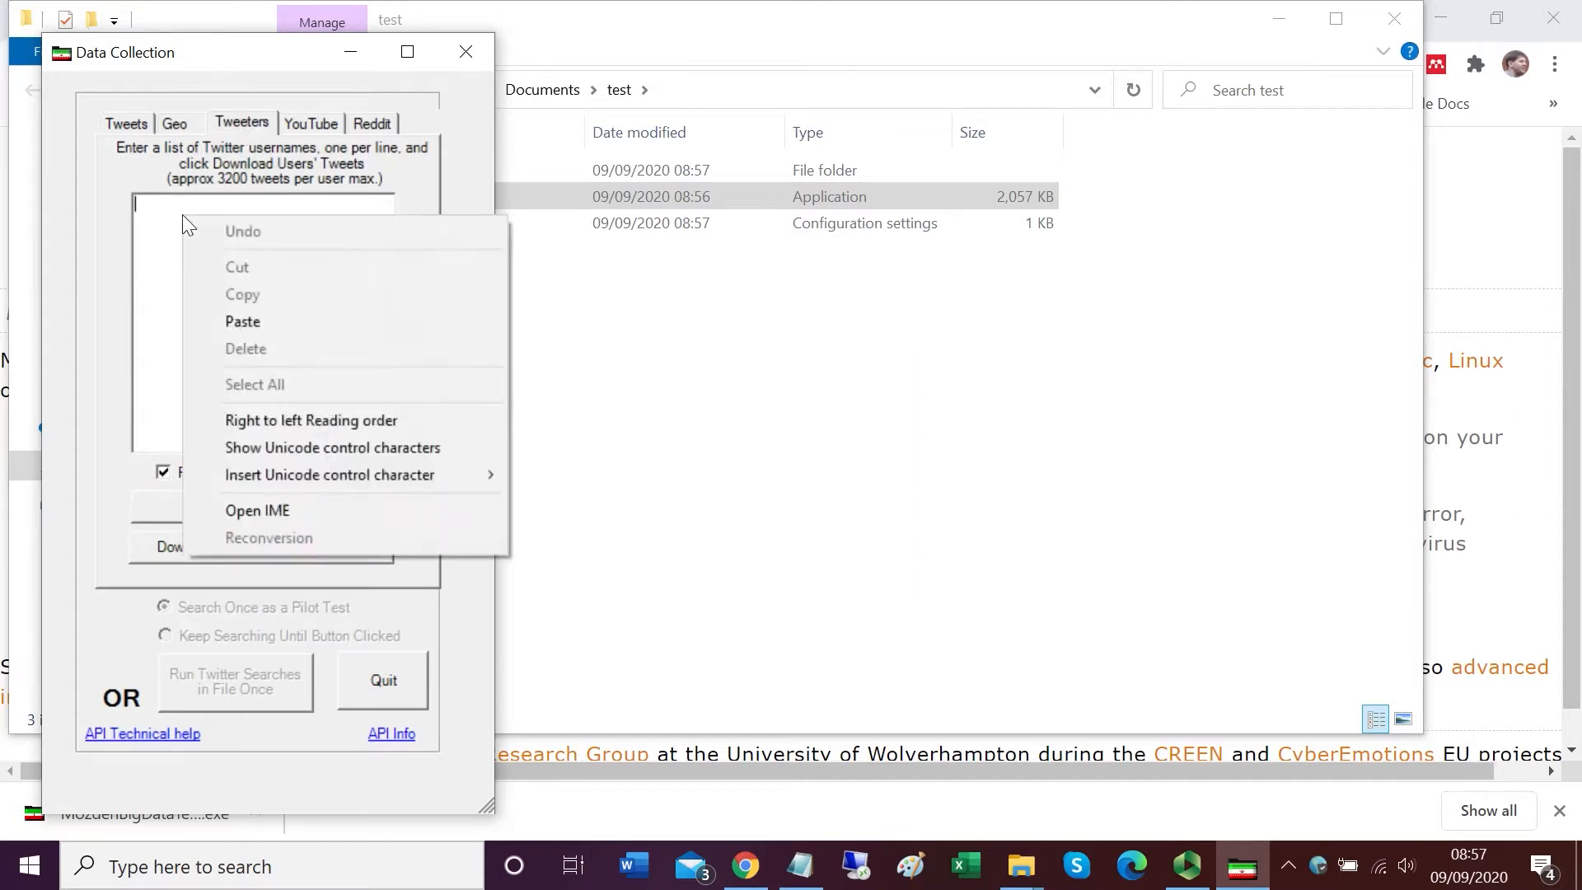
pyautogui.click(260, 320)
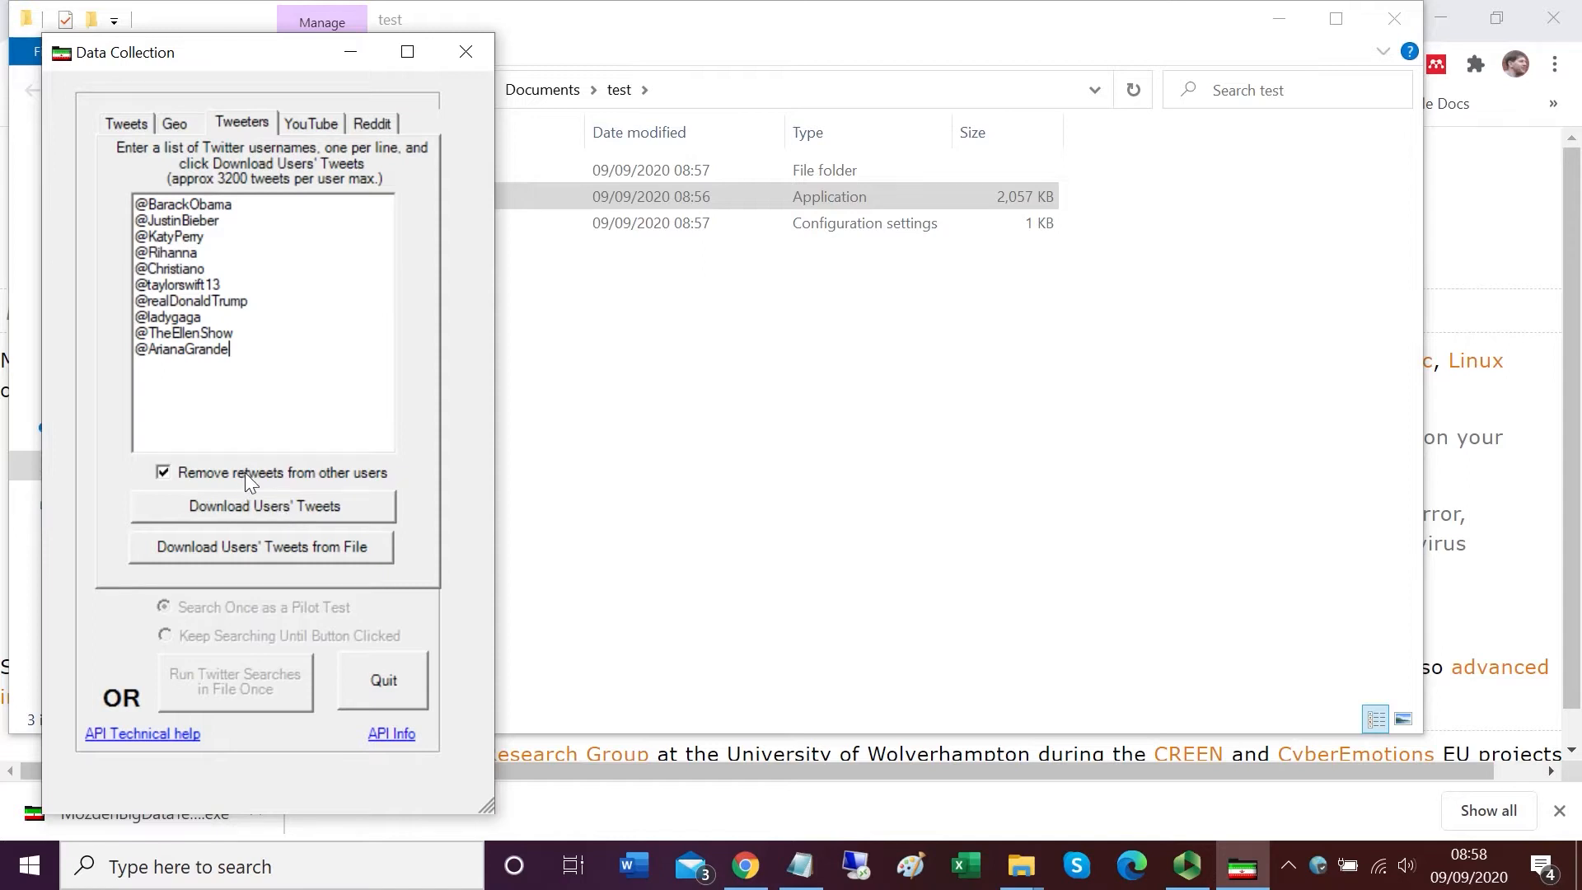
# Step: Start downloading the users' tweets and authorise the Mozdeh app in the Twitter login page
pyautogui.click(280, 506)
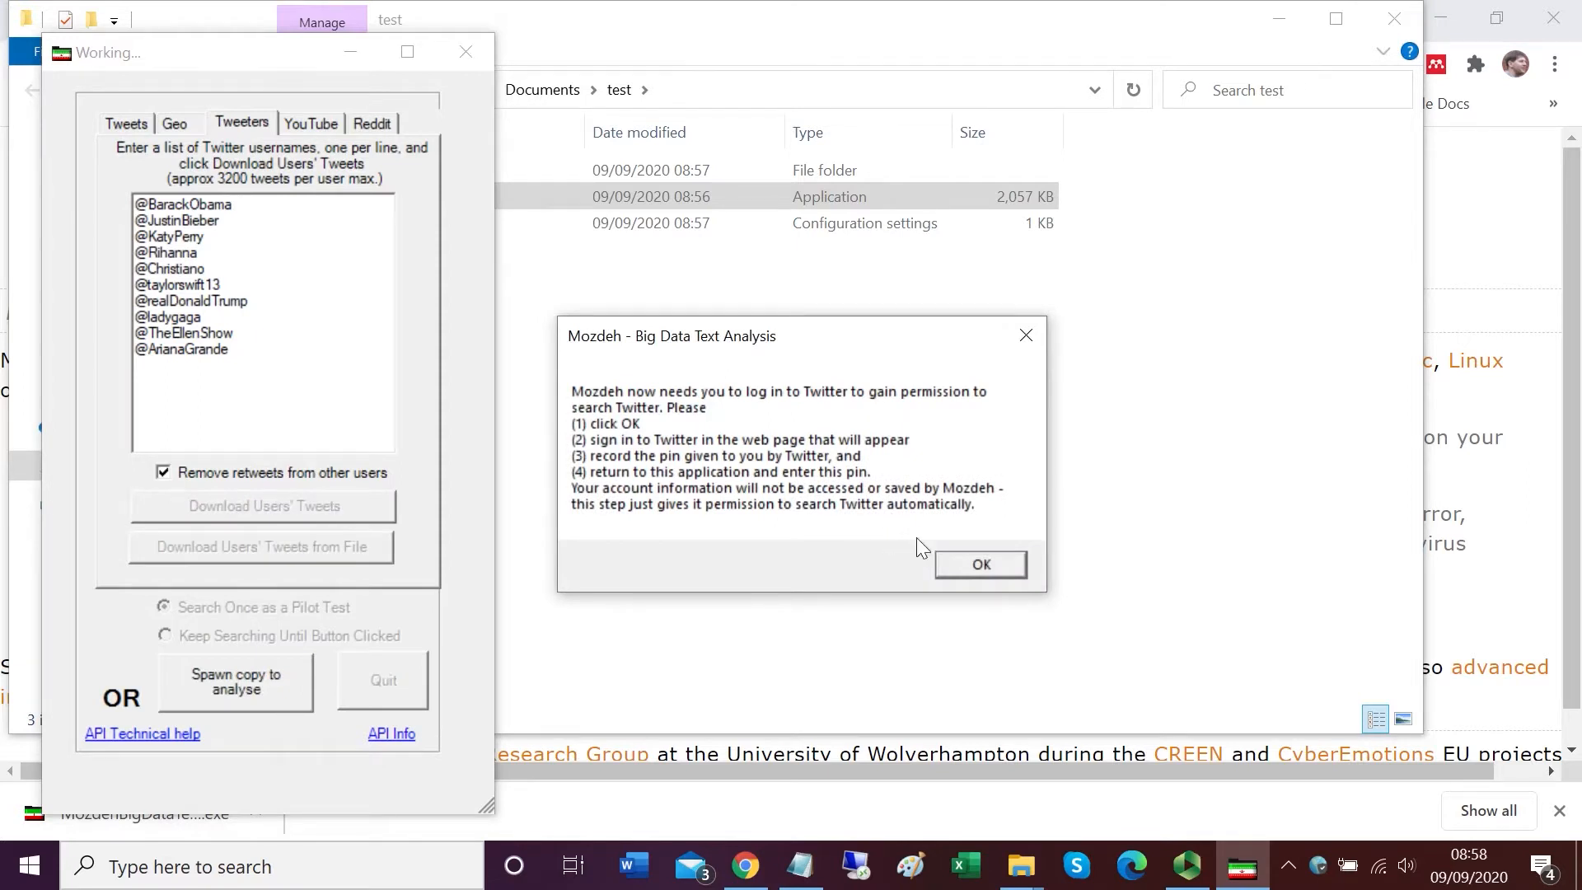
pyautogui.click(961, 561)
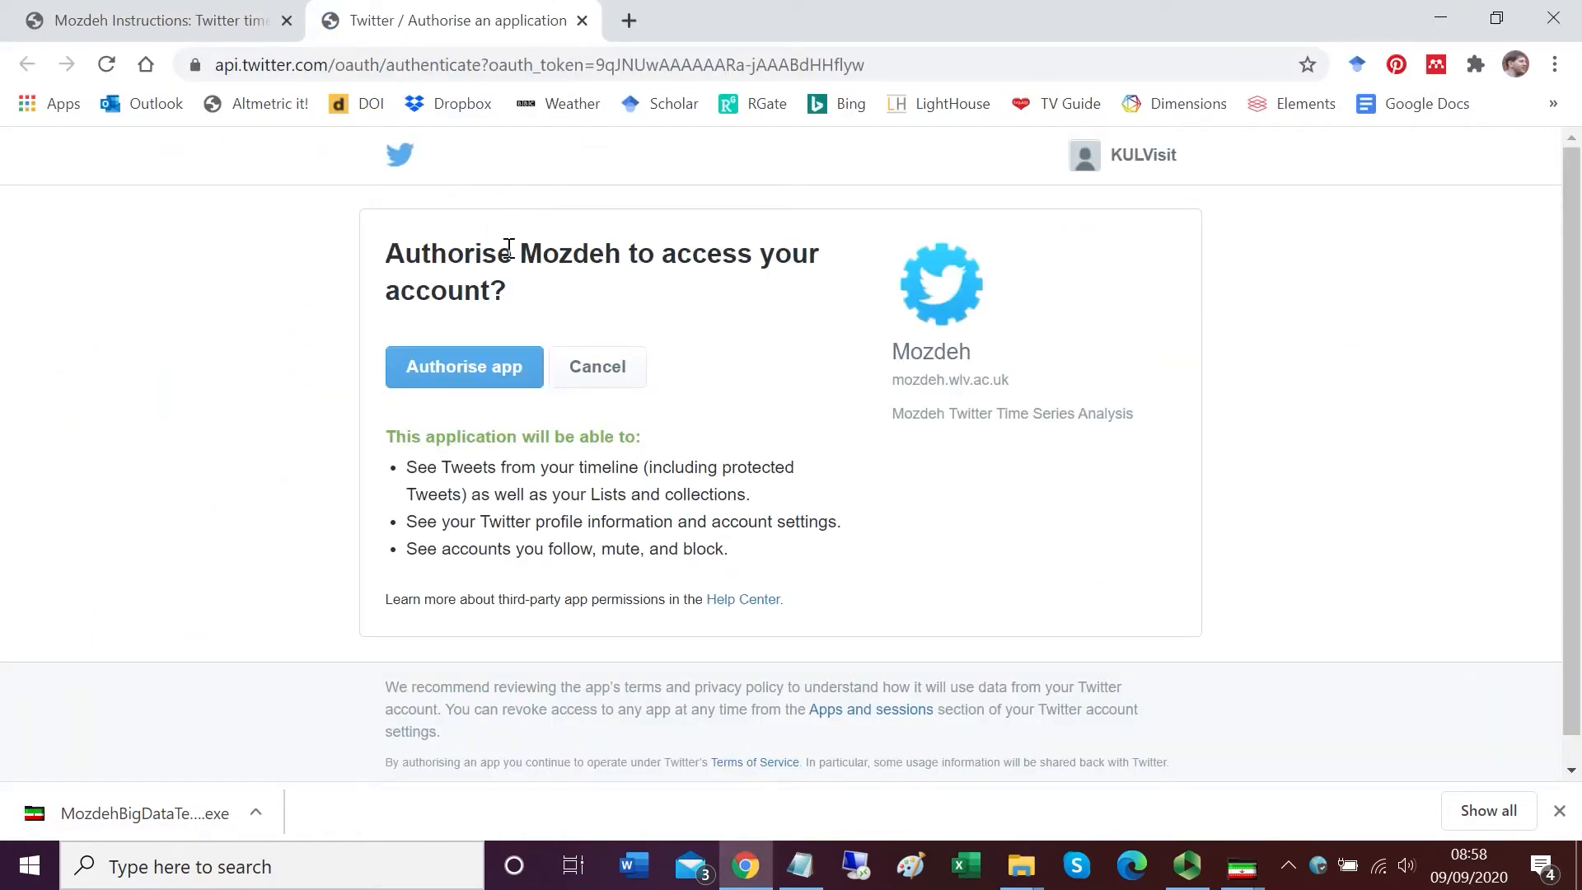
pyautogui.click(483, 375)
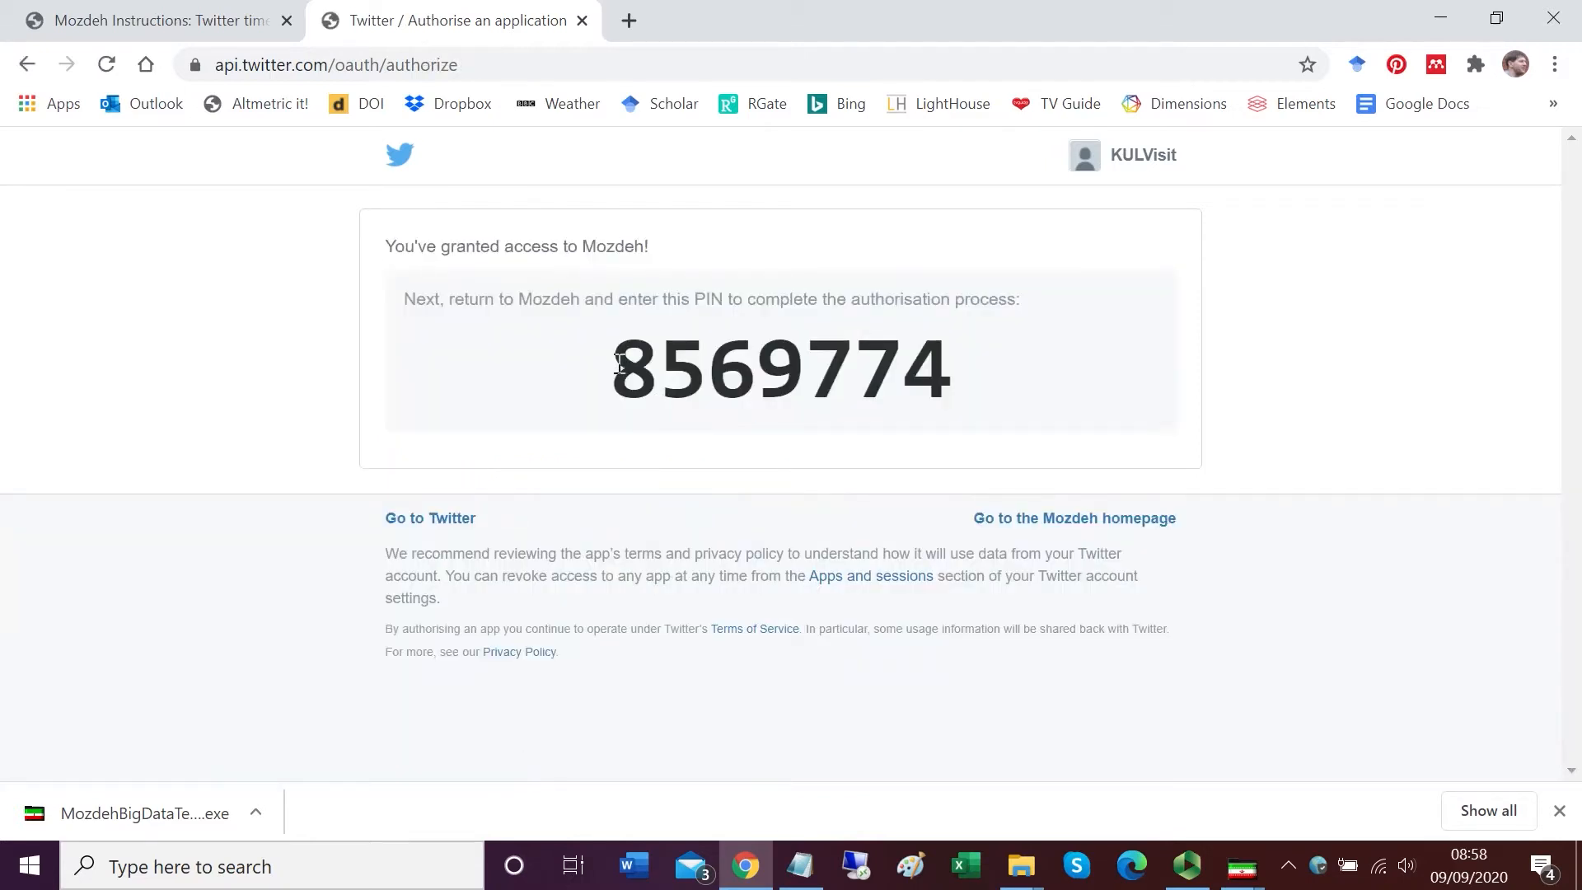
# Step: Copy the Twitter authorisation PIN and paste it into Mozdeh's PIN prompt to complete login
pyautogui.moveTo(619, 363); pyautogui.dragTo(1035, 378)
pyautogui.rightClick(860, 371)
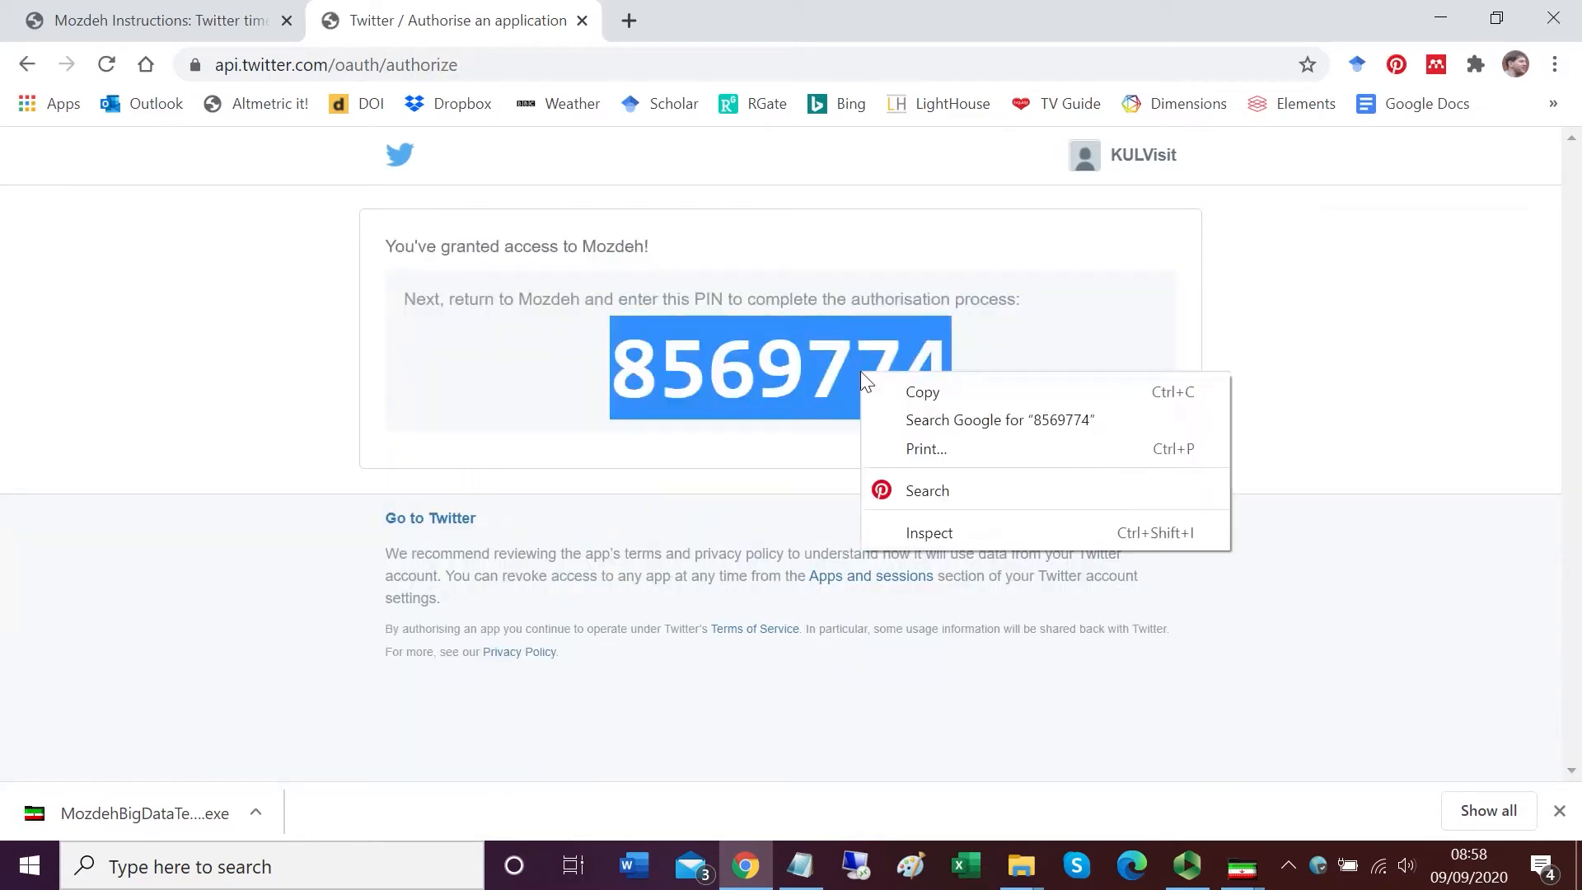
pyautogui.click(906, 393)
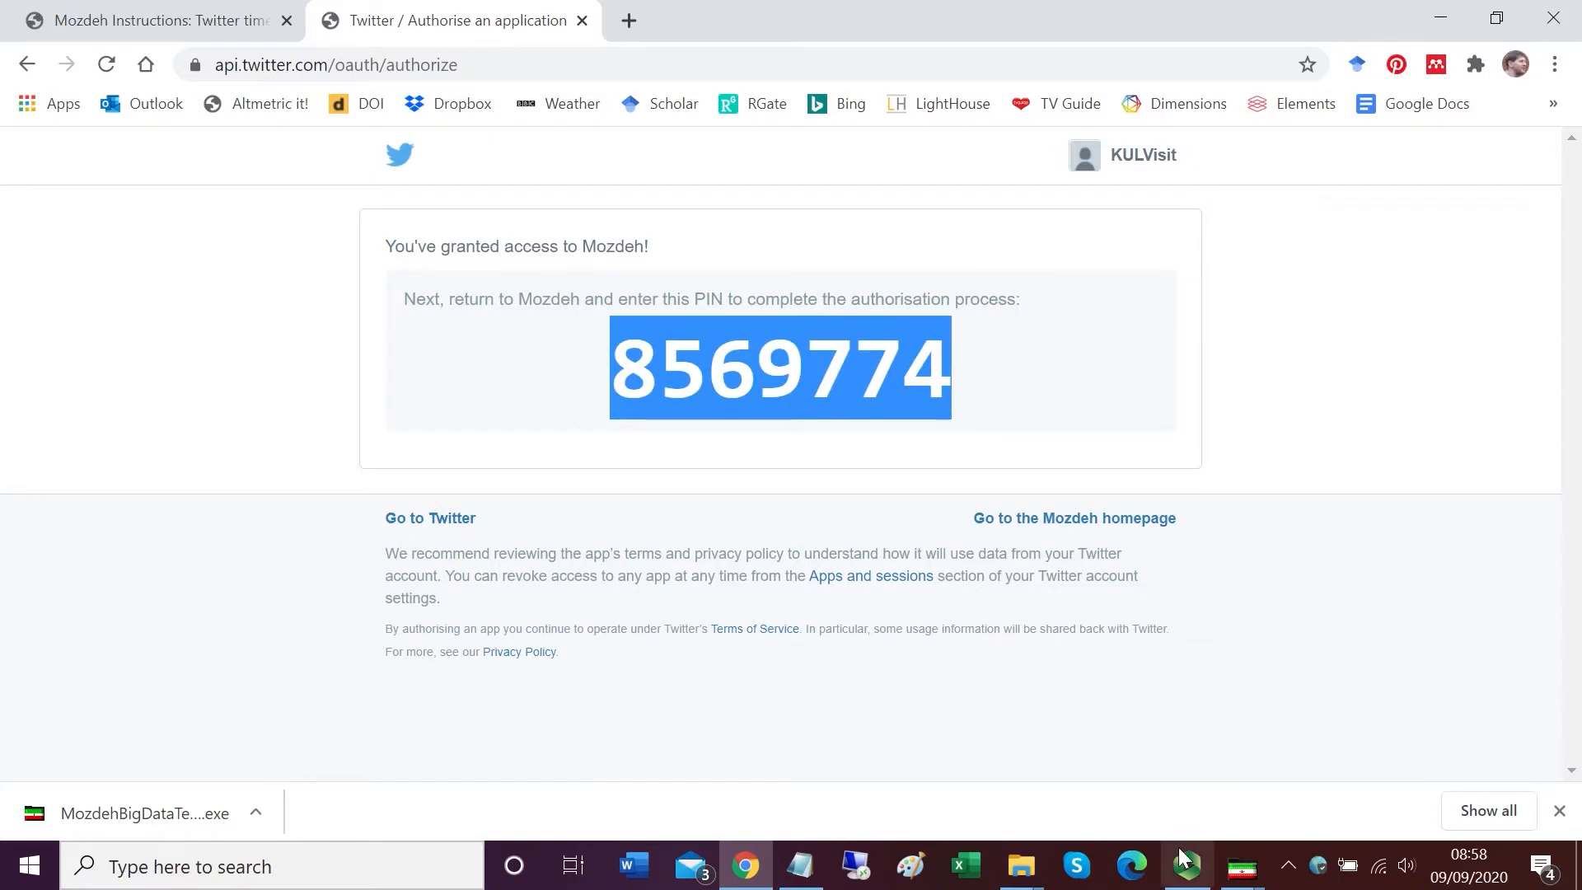
pyautogui.moveTo(1233, 886)
pyautogui.click(1272, 768)
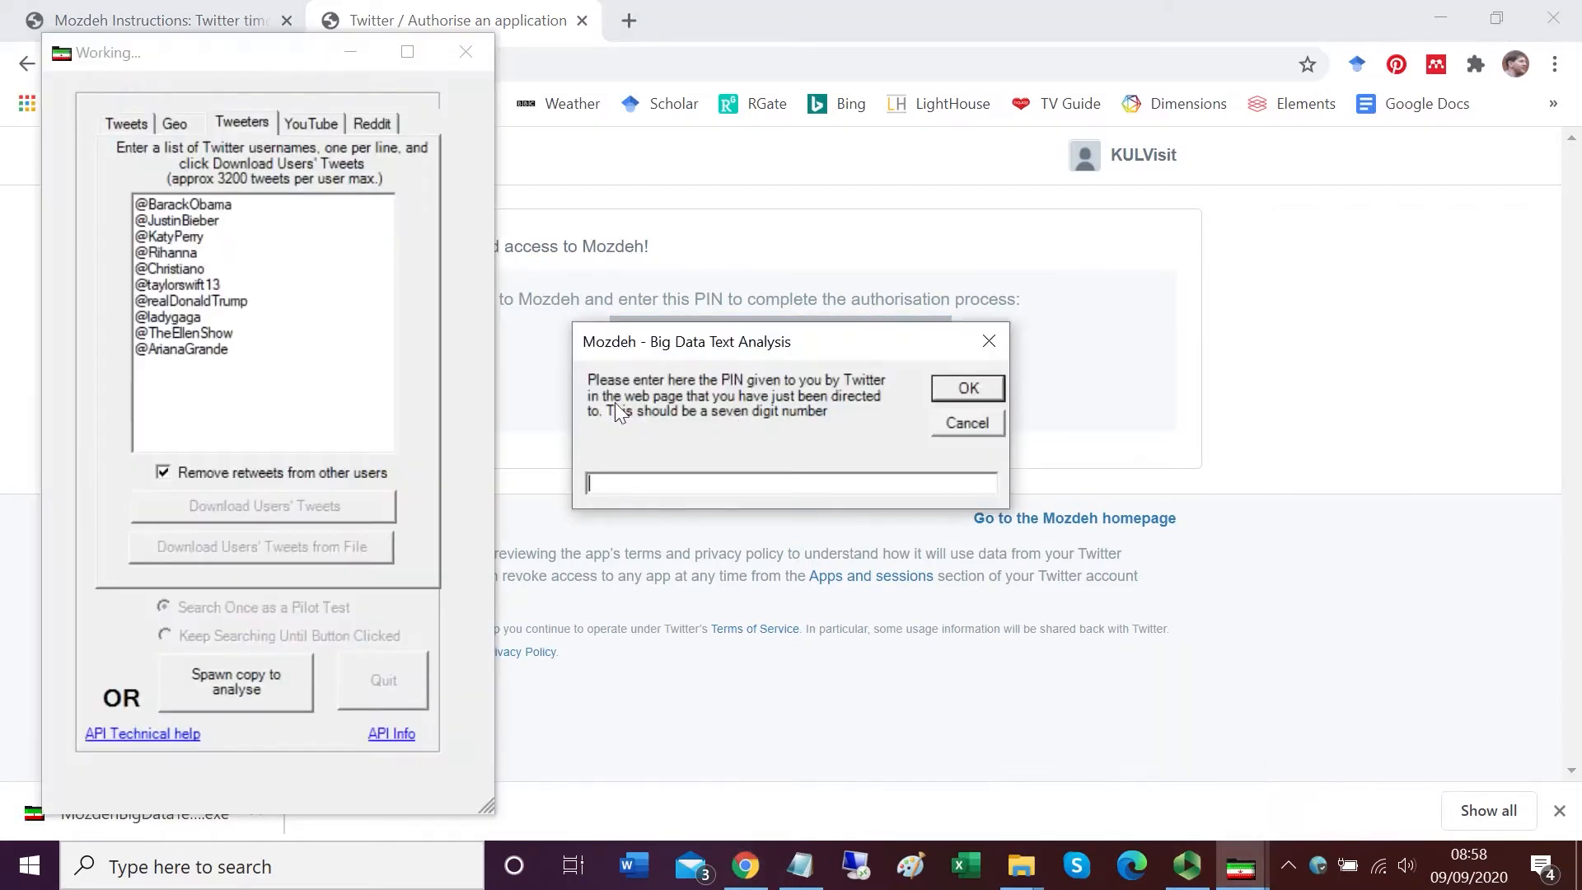
pyautogui.rightClick(620, 478)
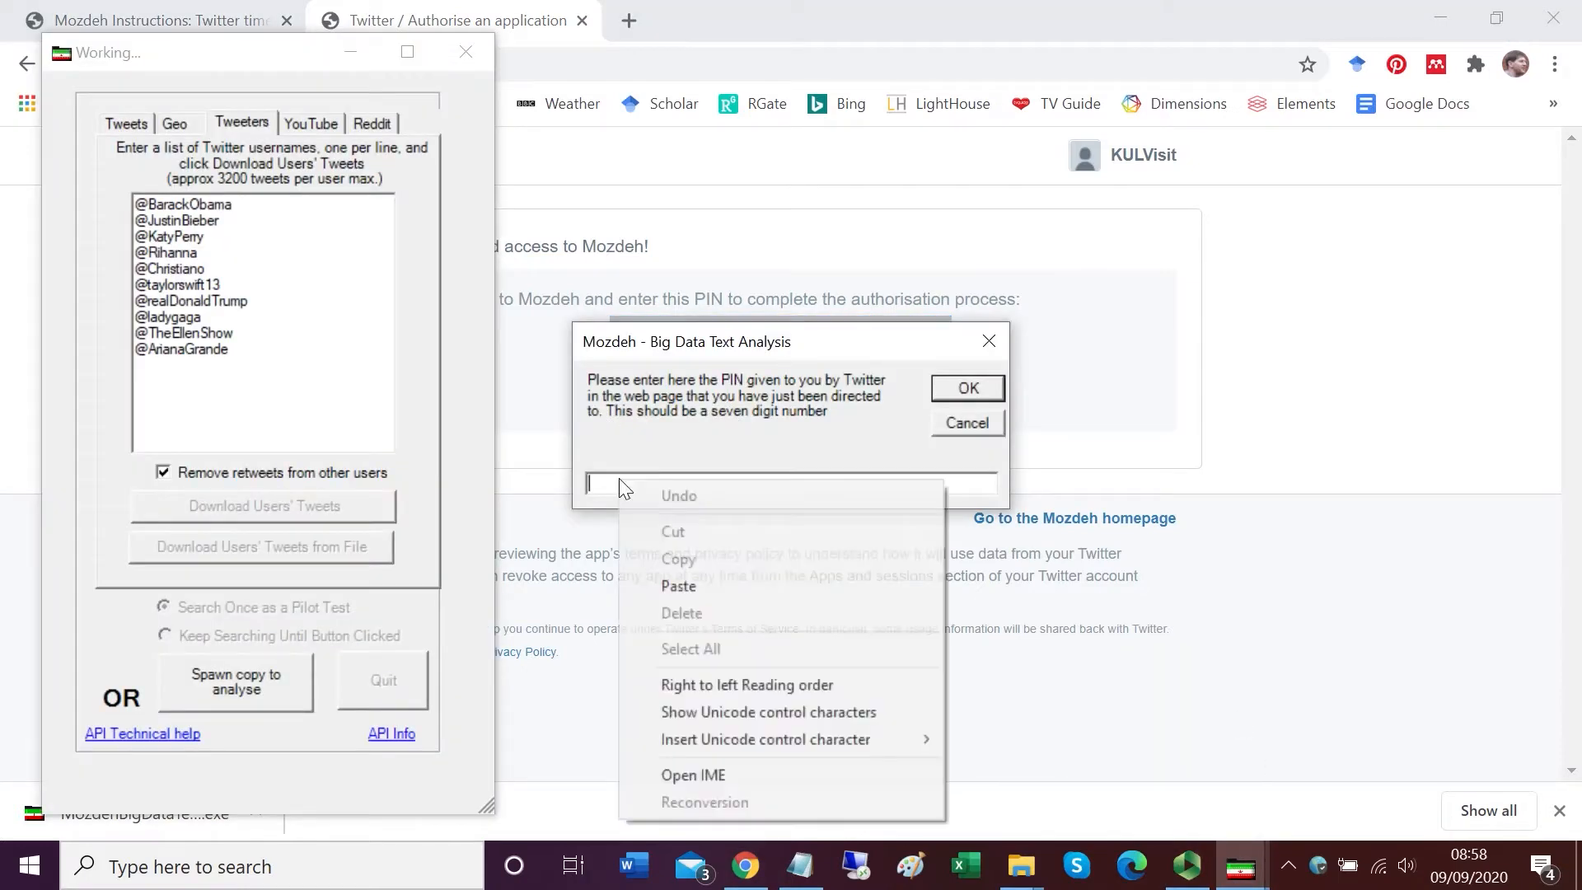
pyautogui.click(694, 585)
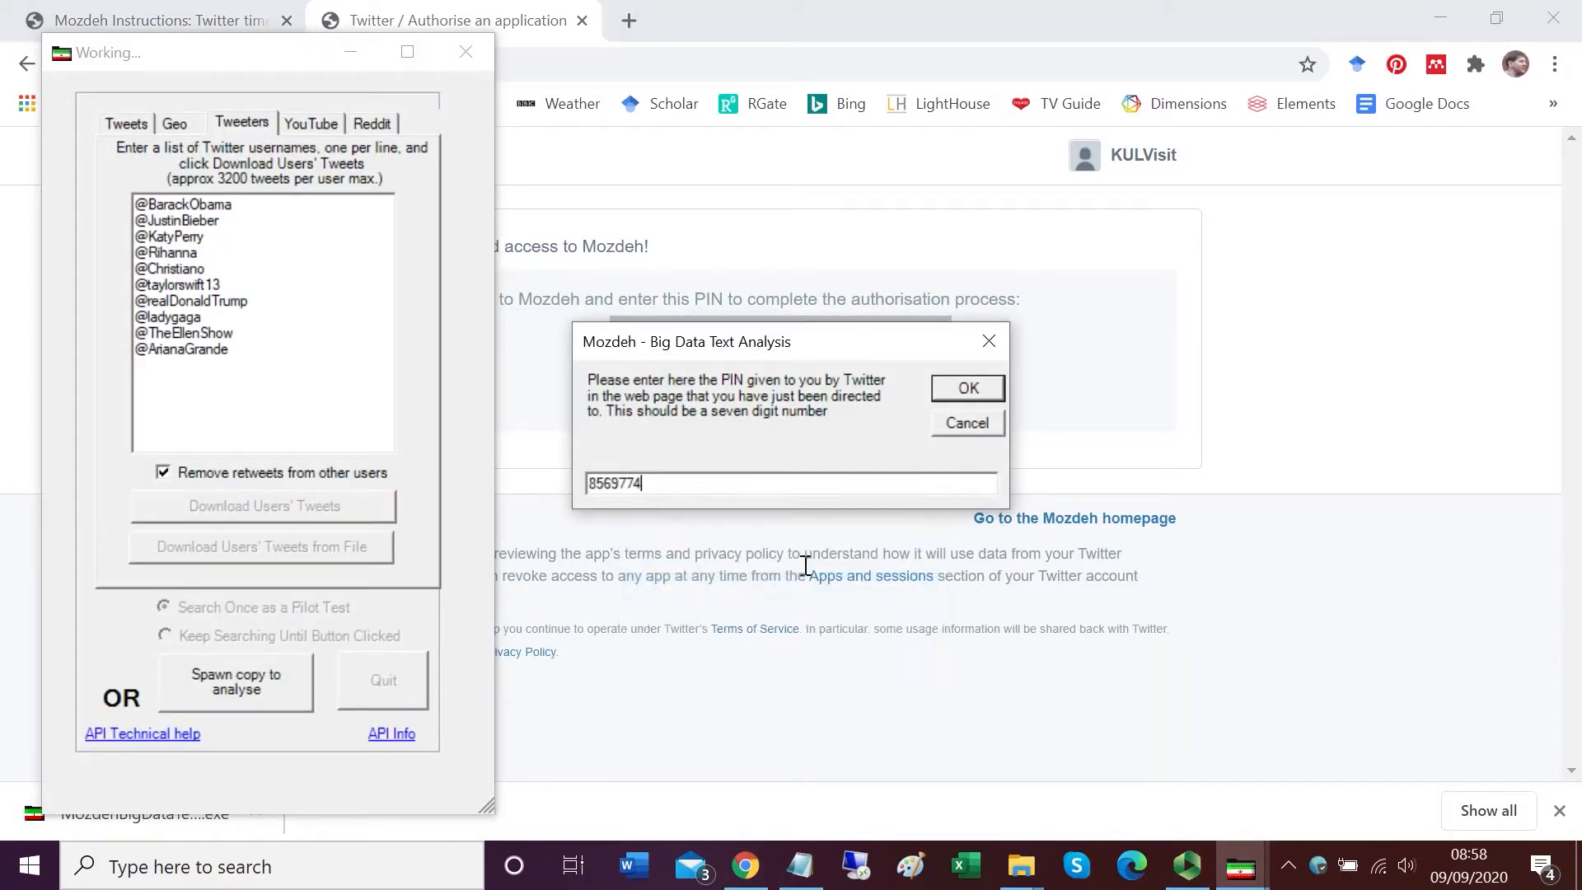
pyautogui.click(961, 388)
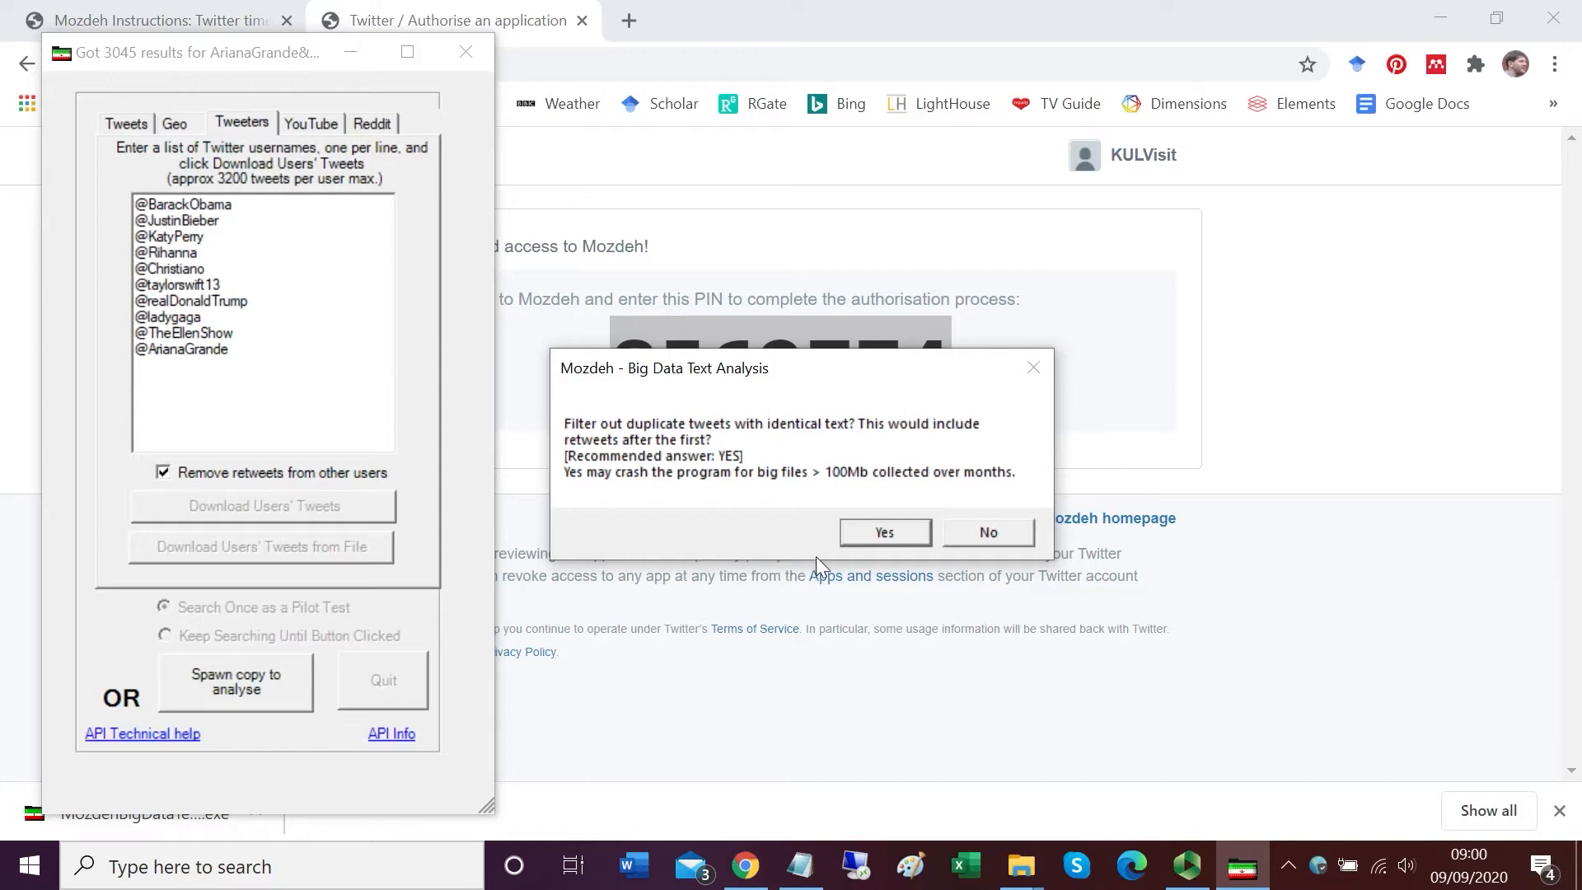
# Step: Confirm duplicate-tweet filtering, English as the language, and the default indexing options to prepare the TopTweeters project
pyautogui.click(870, 530)
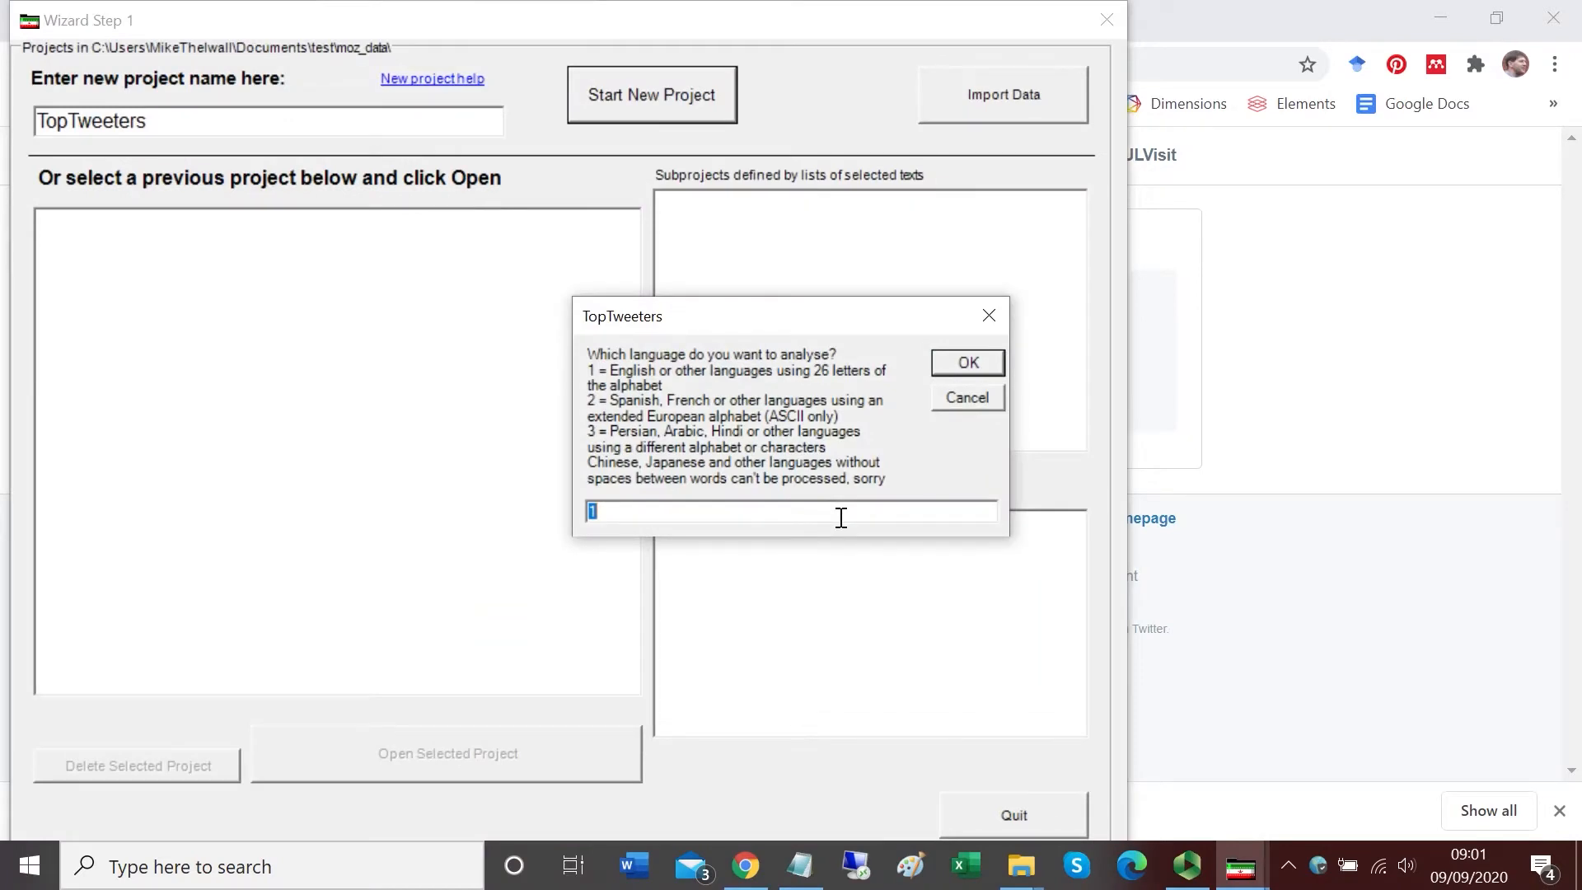
pyautogui.click(948, 362)
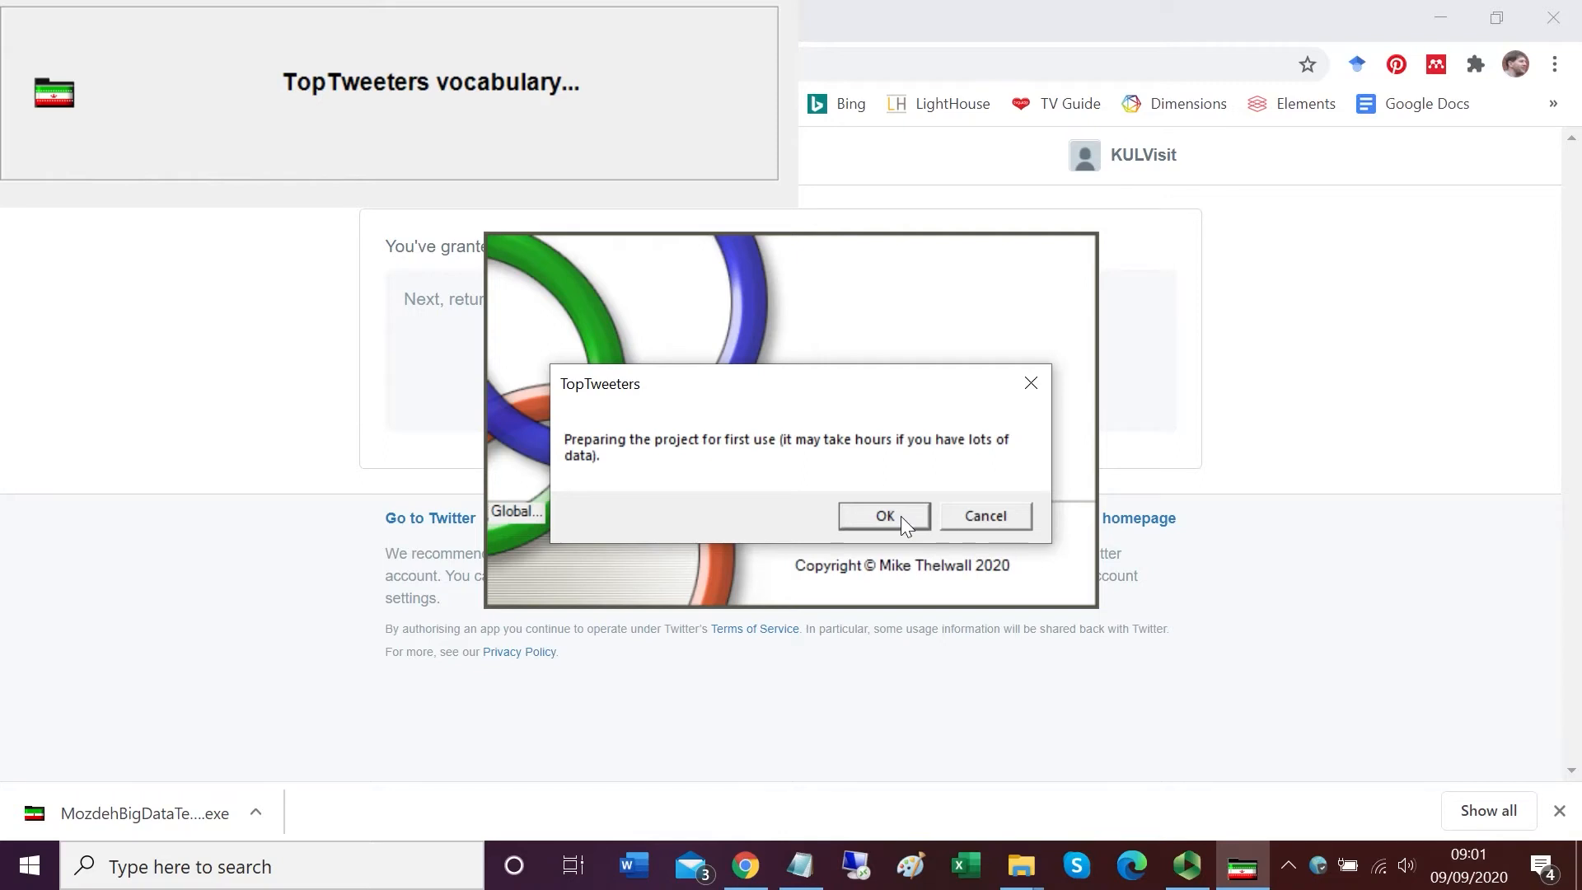
pyautogui.click(901, 516)
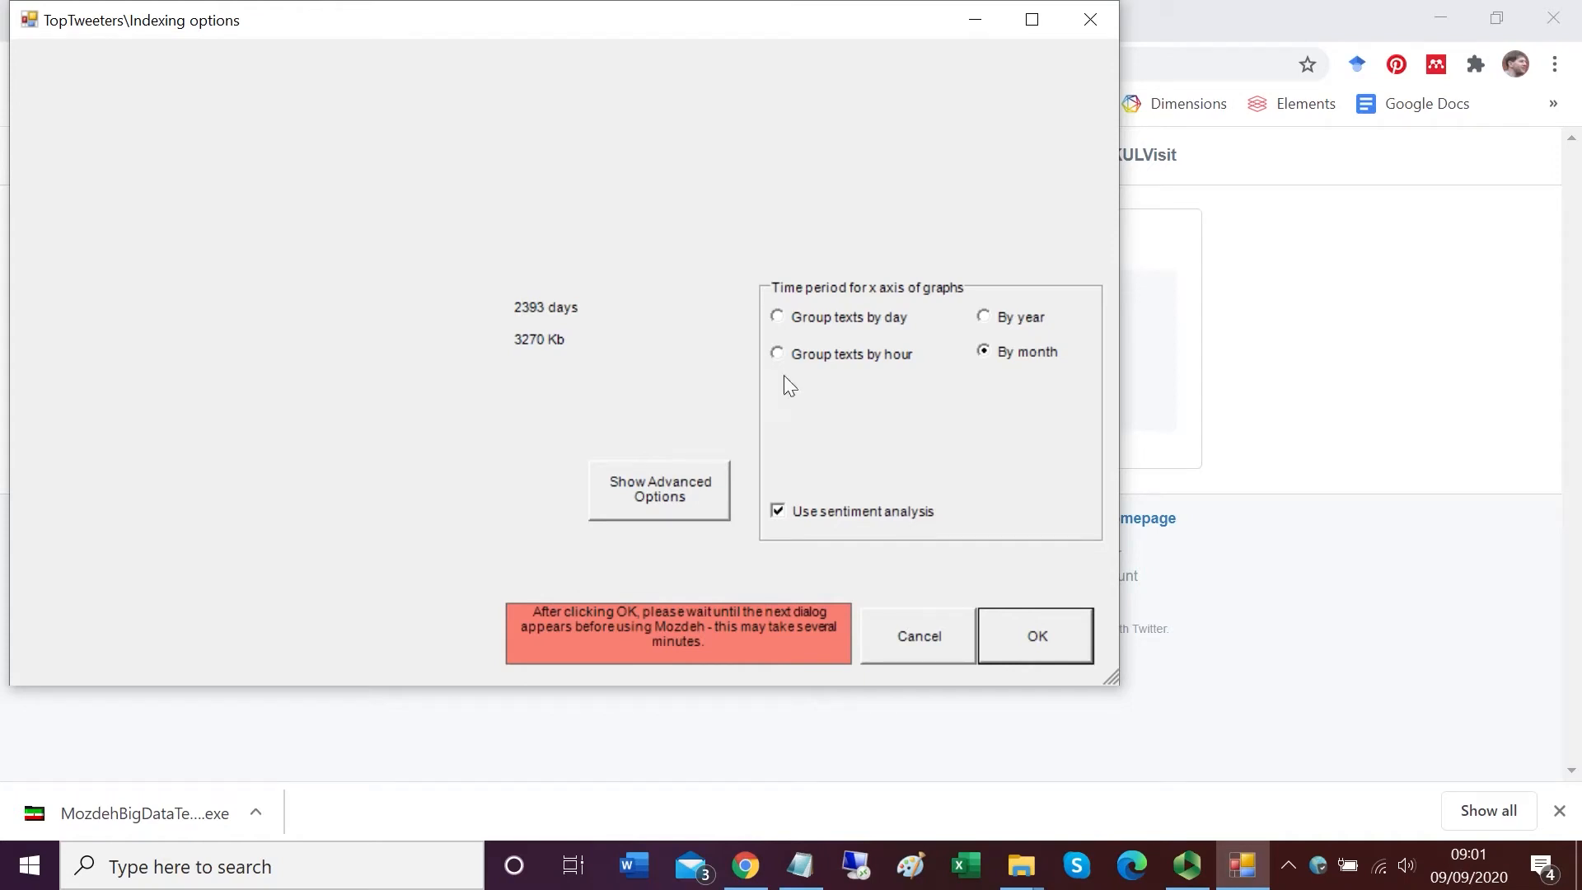
pyautogui.click(1037, 639)
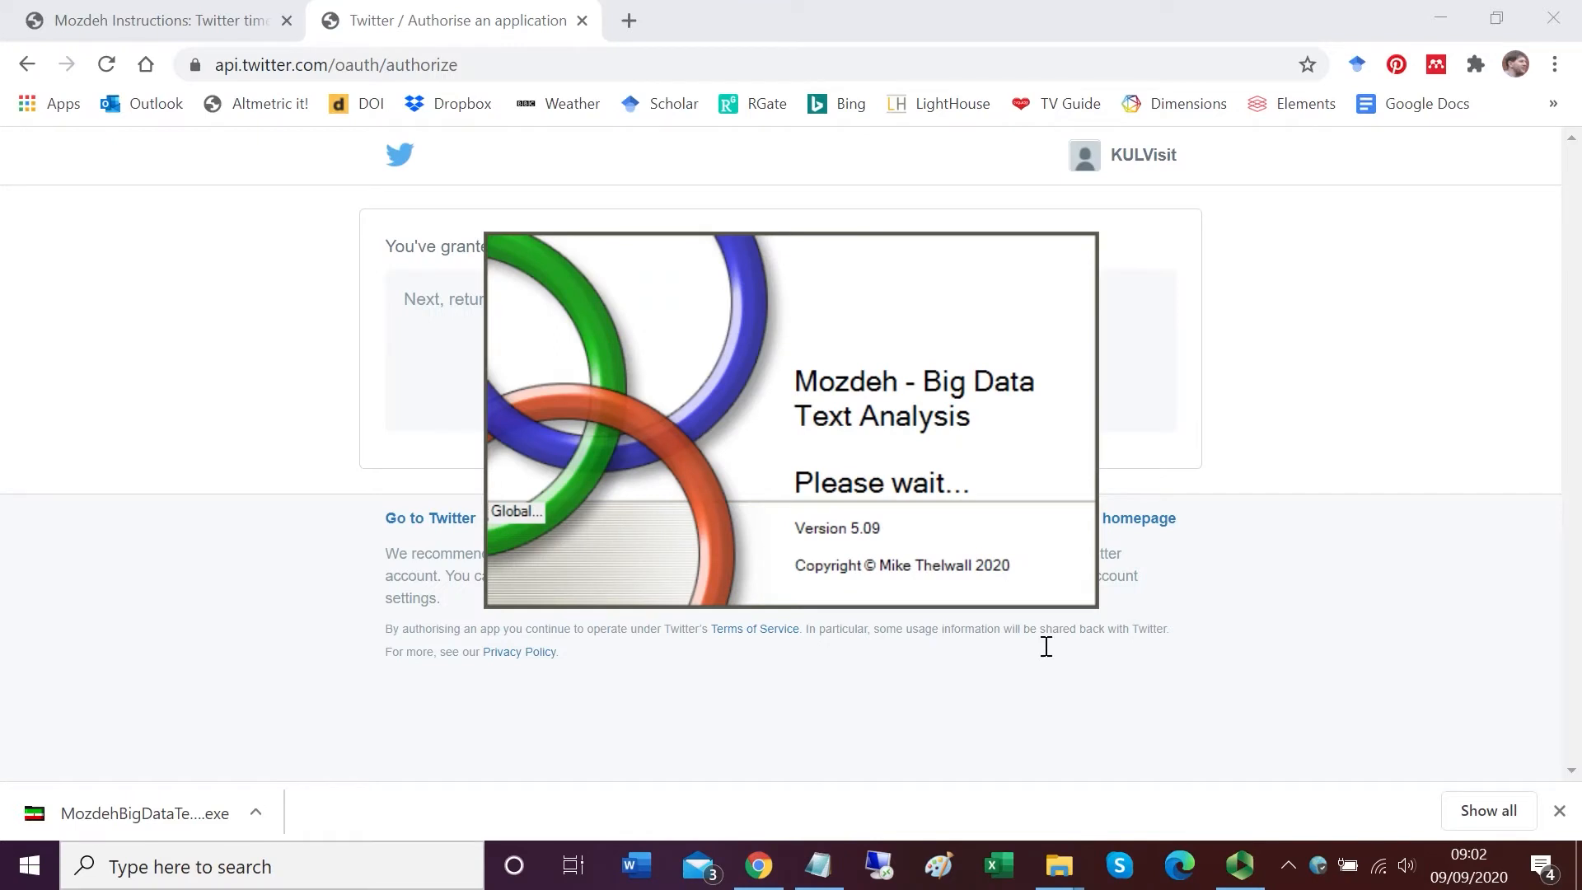
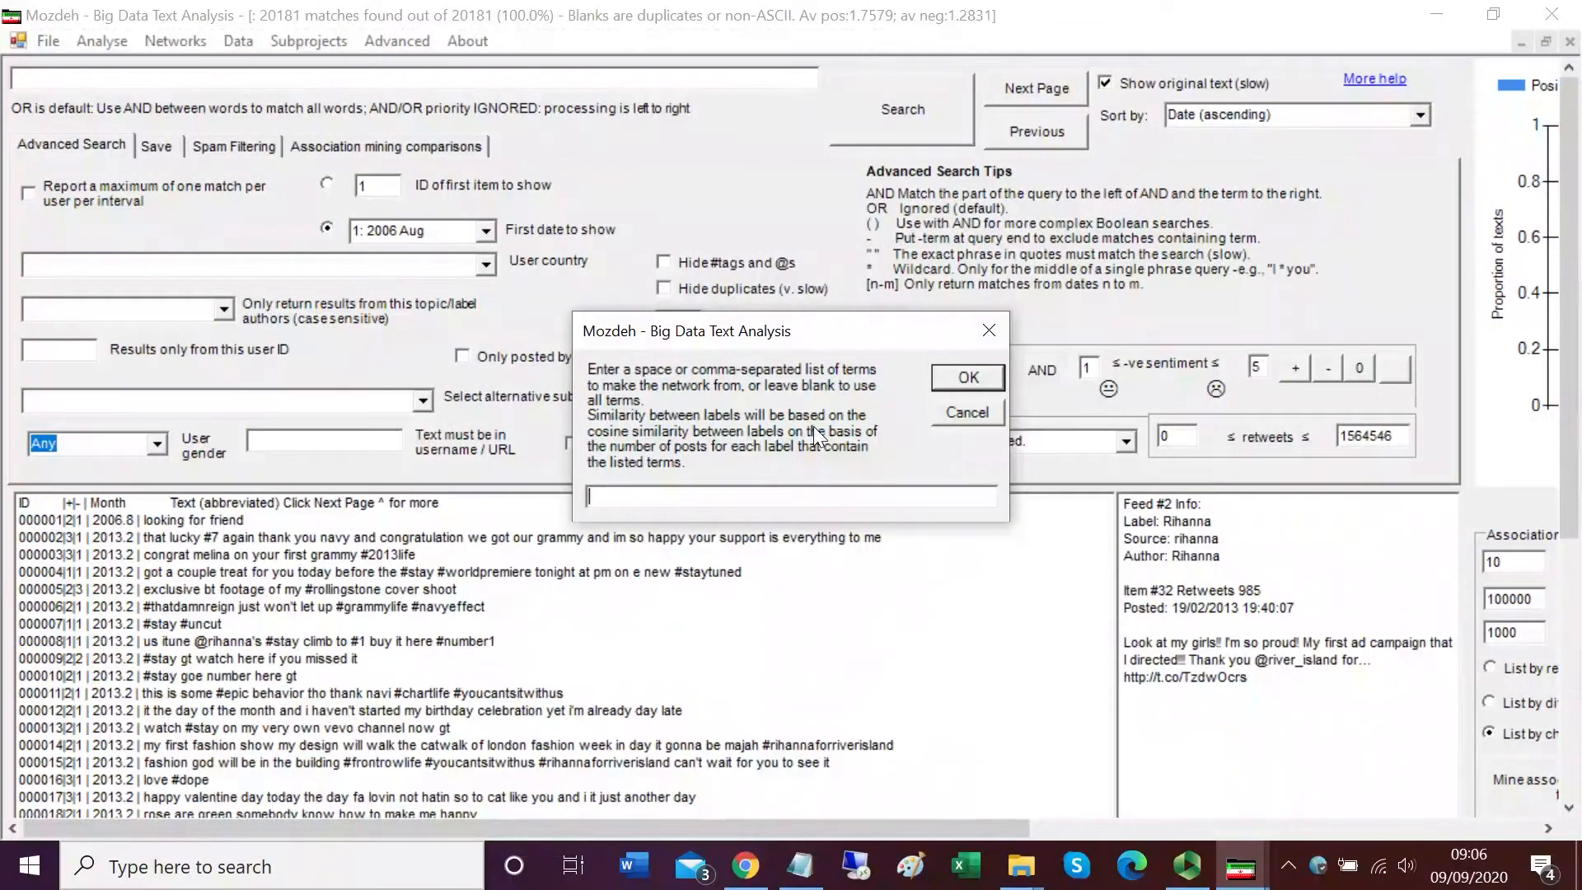
# Step: Build the label cosine-similarity network from all terms with maximum frequency 10000 and minimum 2, saving it as labelnetwork.net and accepting gender-name downloads
pyautogui.click(959, 377)
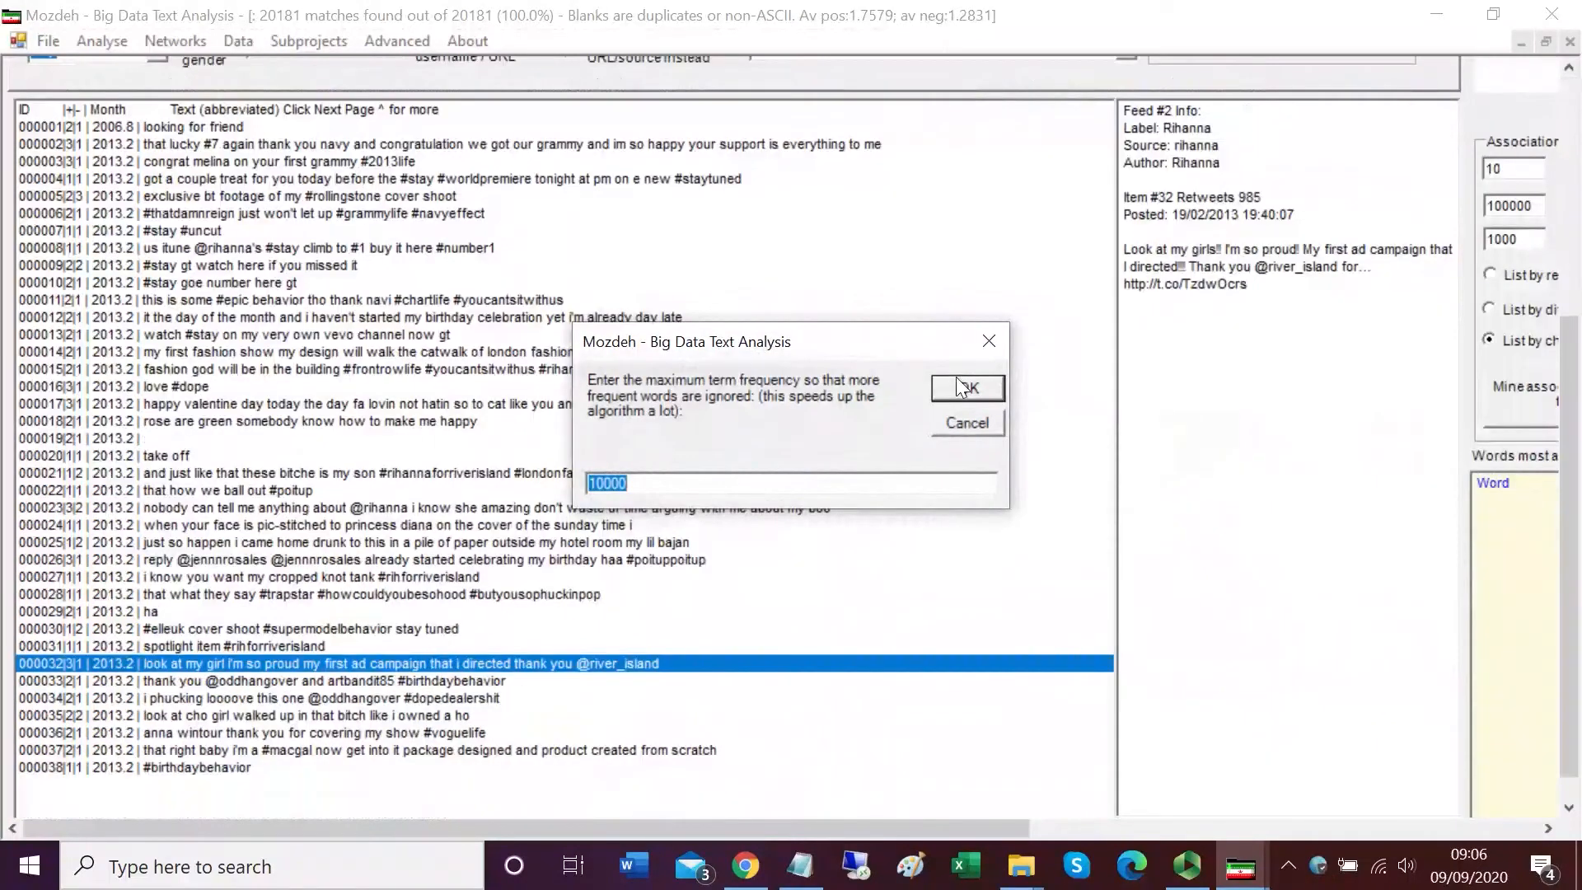
pyautogui.click(956, 377)
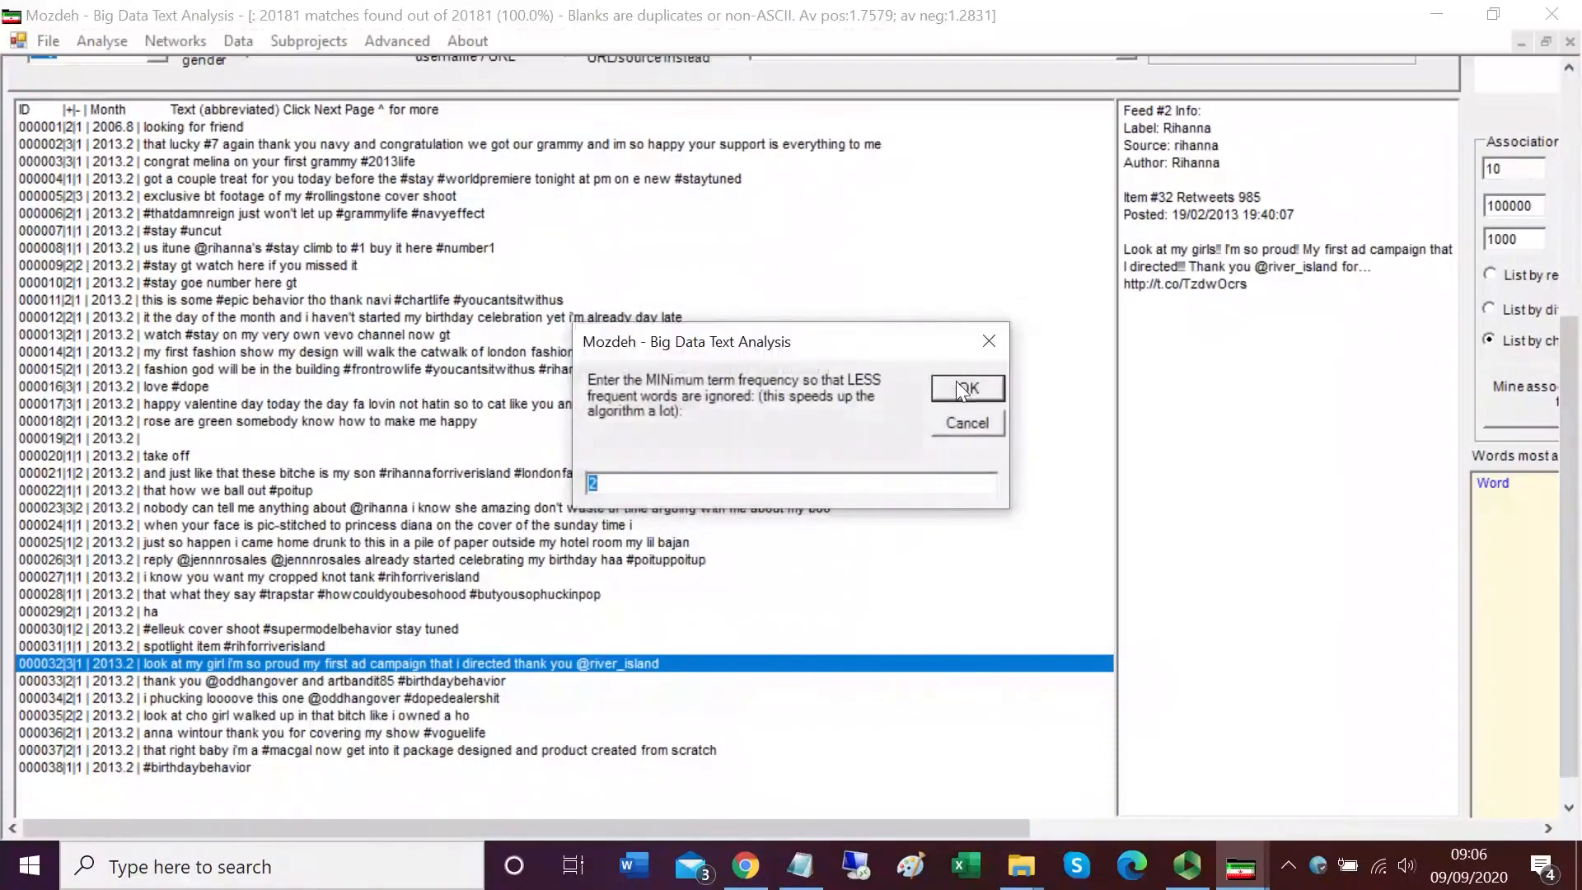
pyautogui.click(956, 381)
pyautogui.click(956, 394)
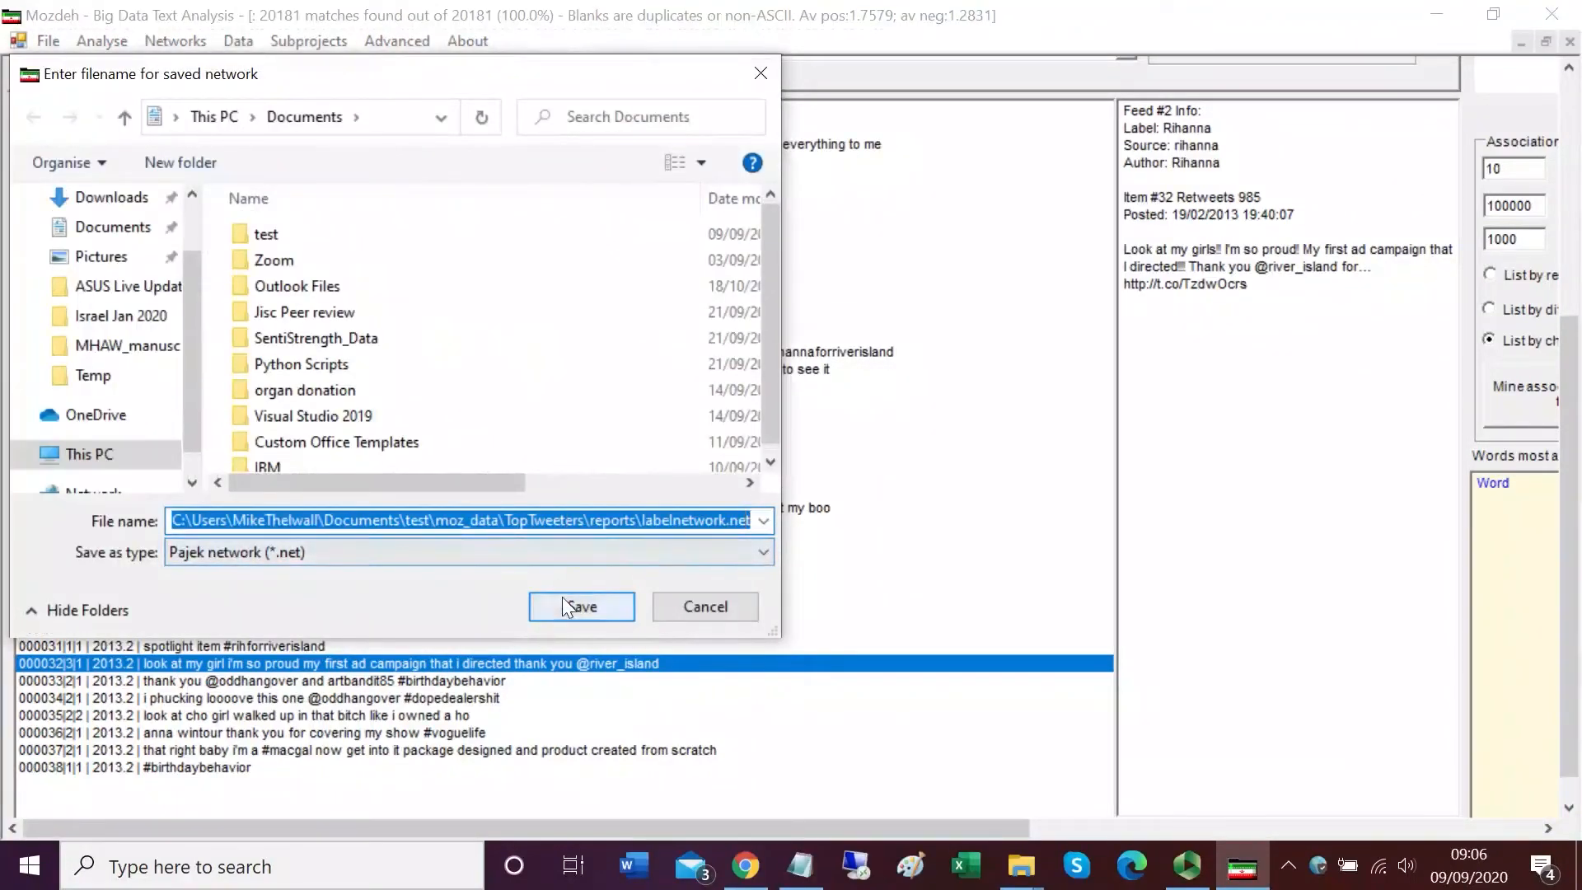
pyautogui.click(581, 609)
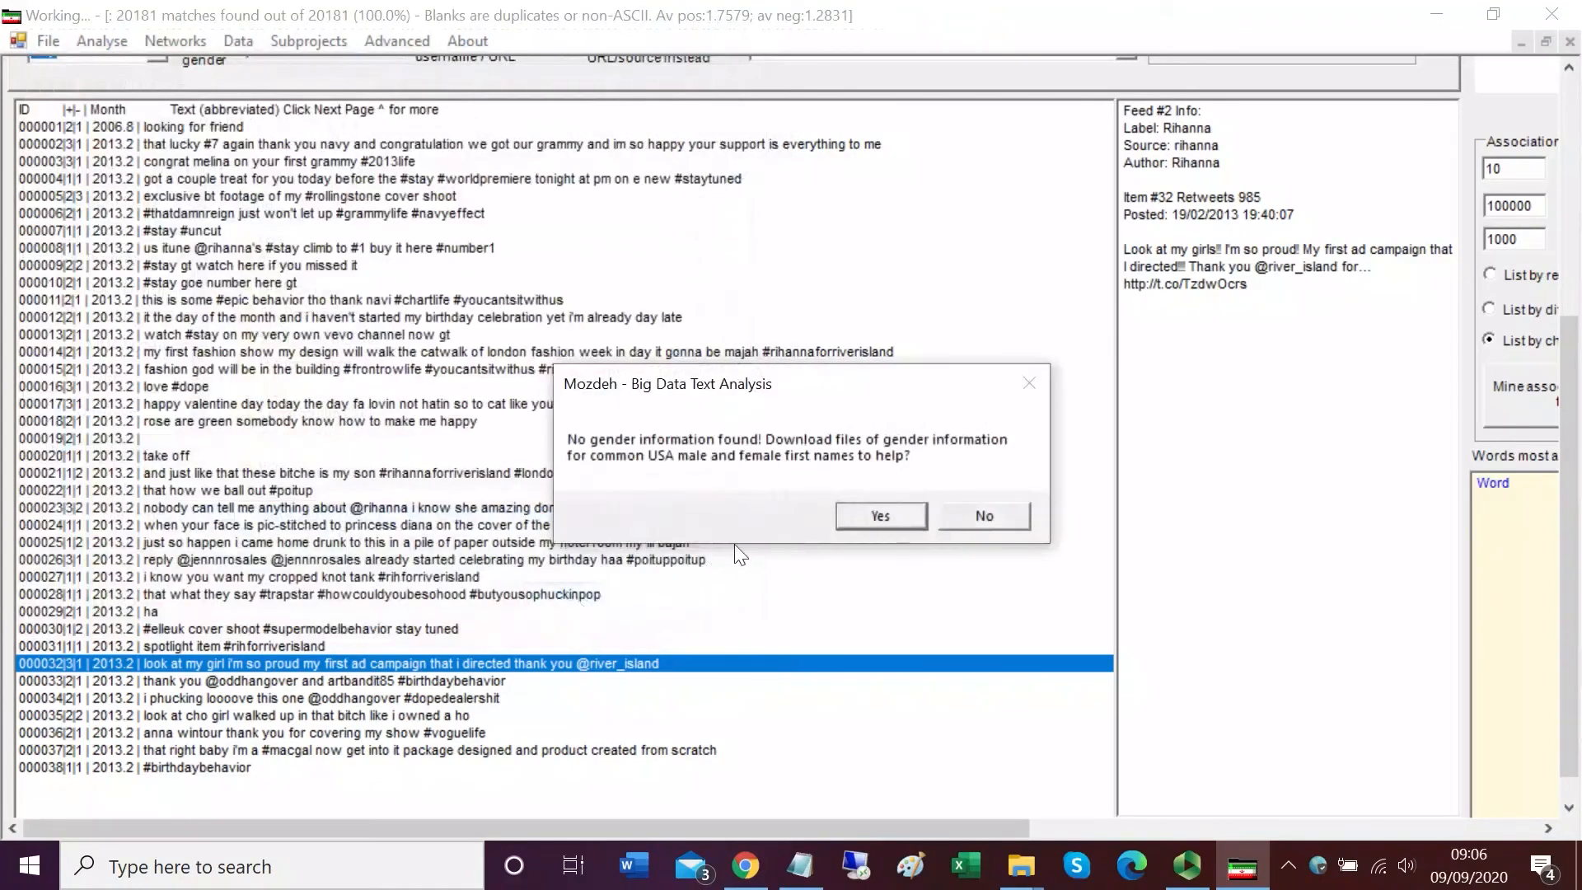
pyautogui.click(882, 518)
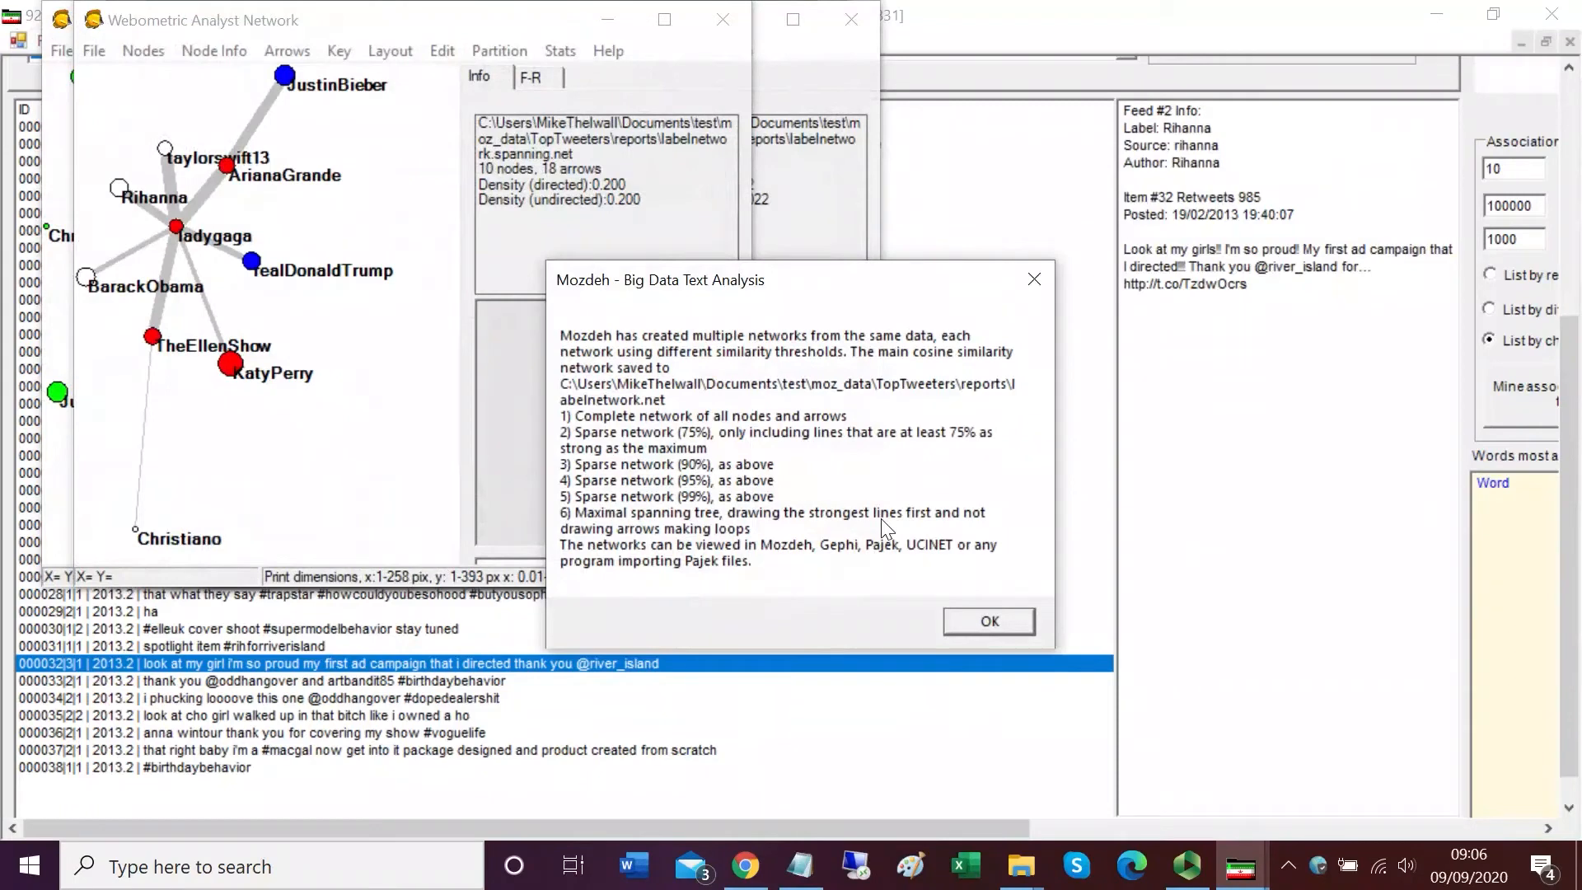
pyautogui.click(971, 620)
# Step: Enlarge and reposition the maximal spanning tree network window to inspect it, then minimise it
pyautogui.moveTo(749, 592); pyautogui.dragTo(981, 705)
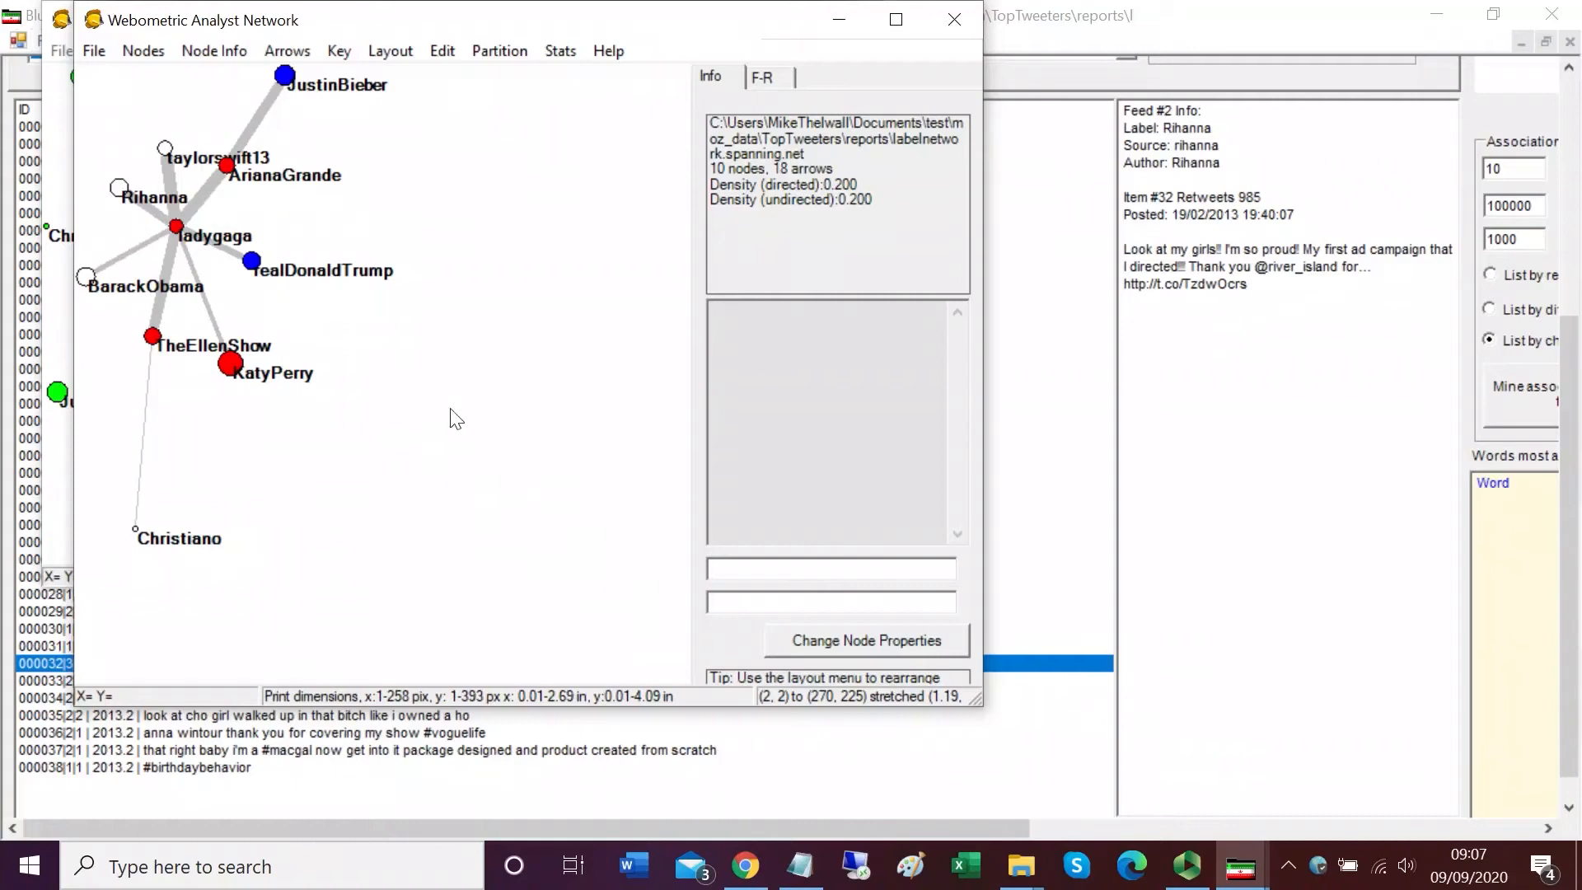
pyautogui.moveTo(381, 20); pyautogui.dragTo(416, 34)
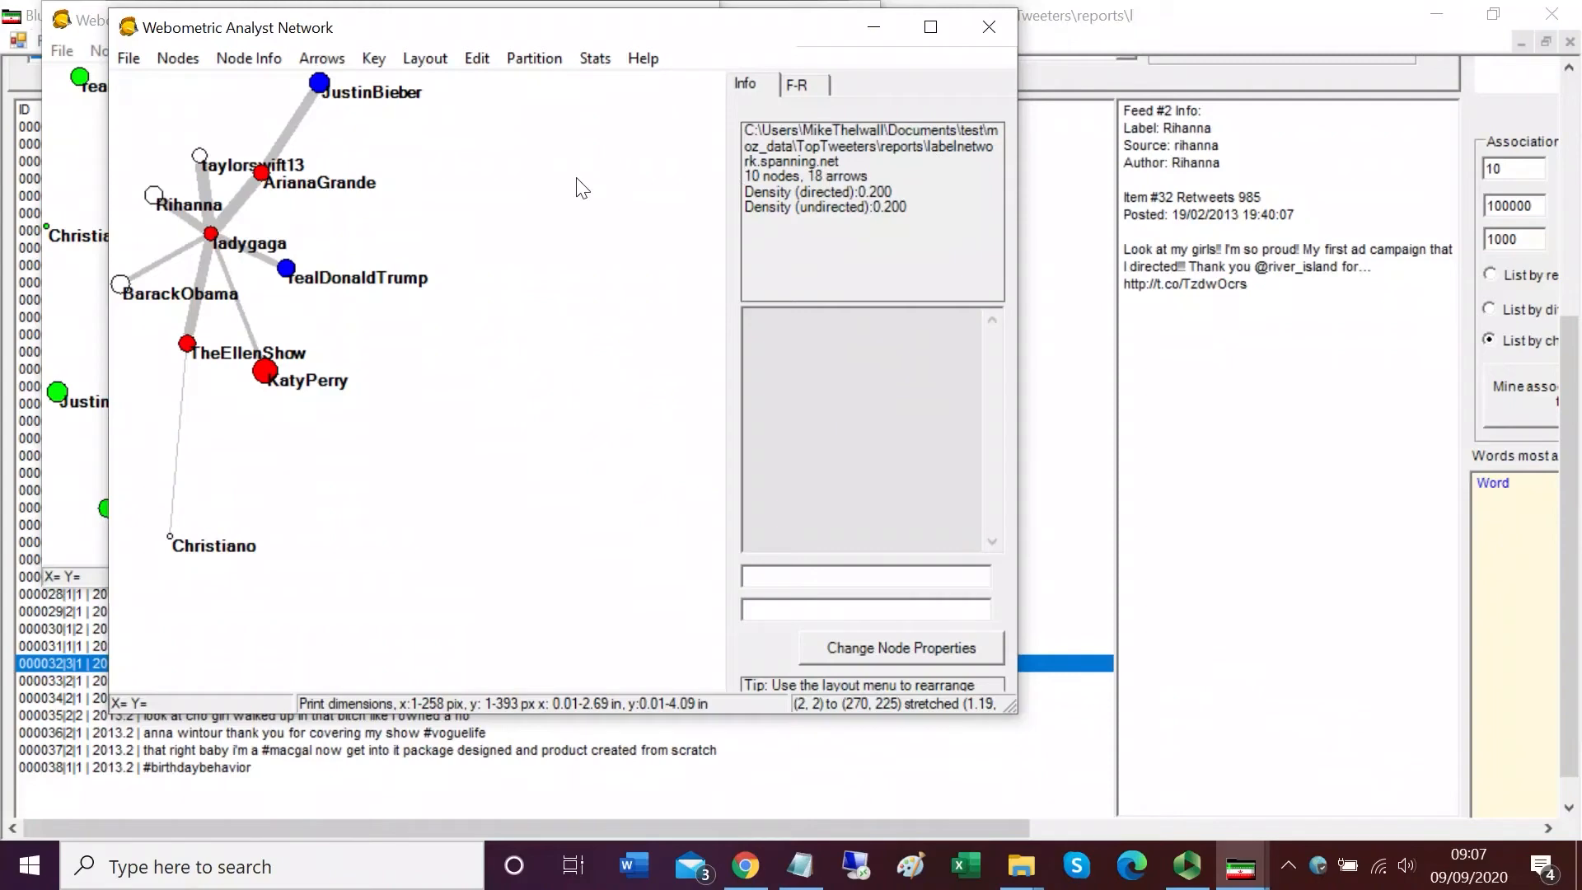
pyautogui.click(873, 35)
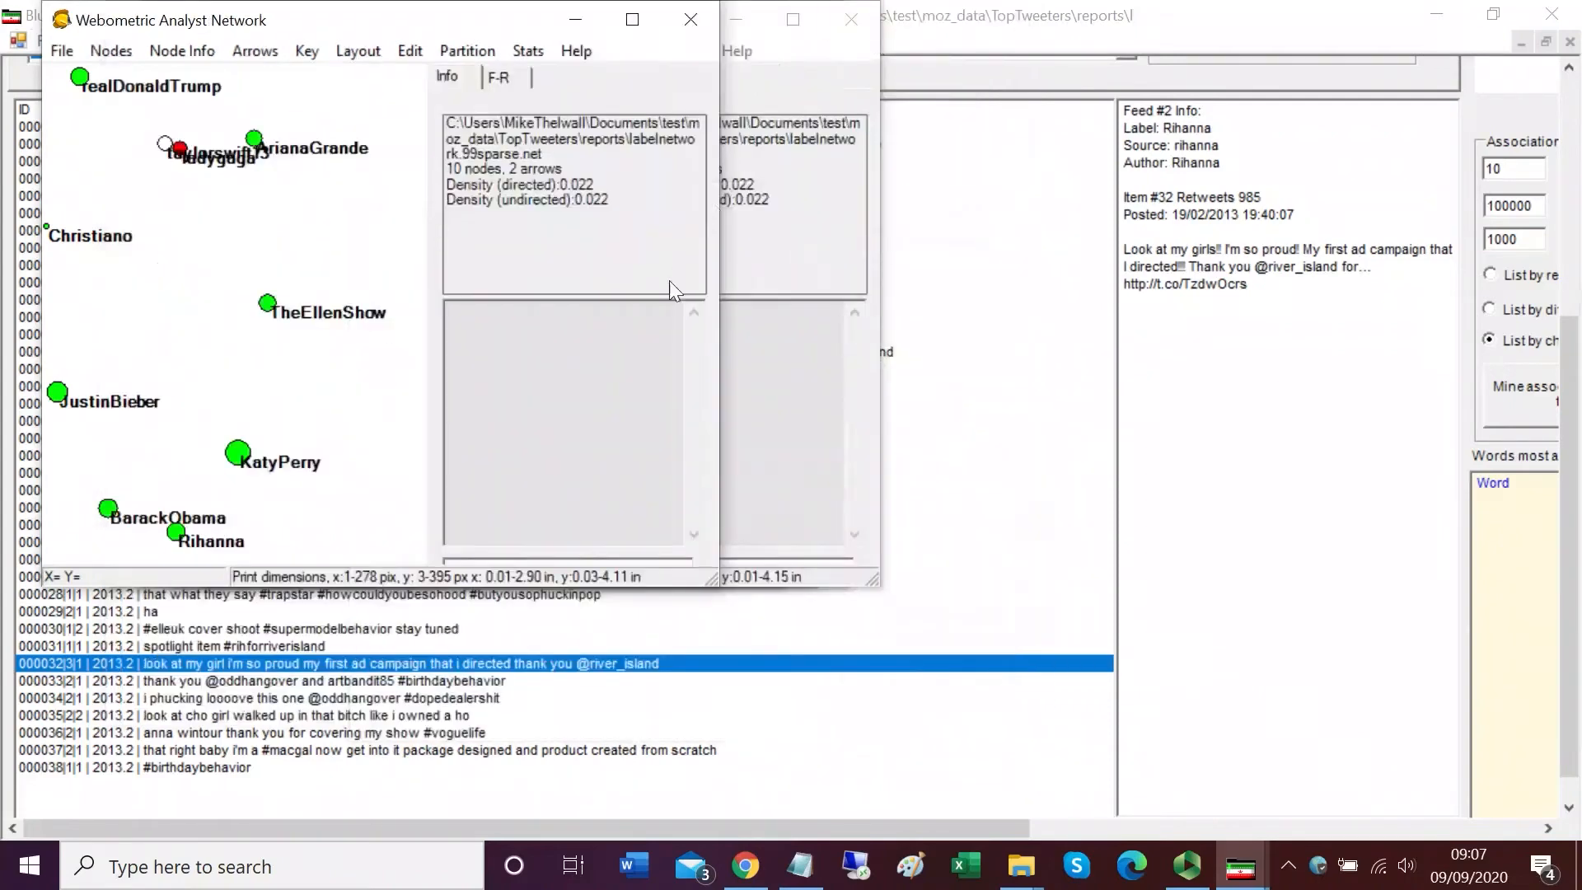
# Step: Enlarge the 99% sparse network window and pull apart the overlapping ladygaga and taylorswift13 nodes
pyautogui.moveTo(712, 581); pyautogui.dragTo(1055, 723)
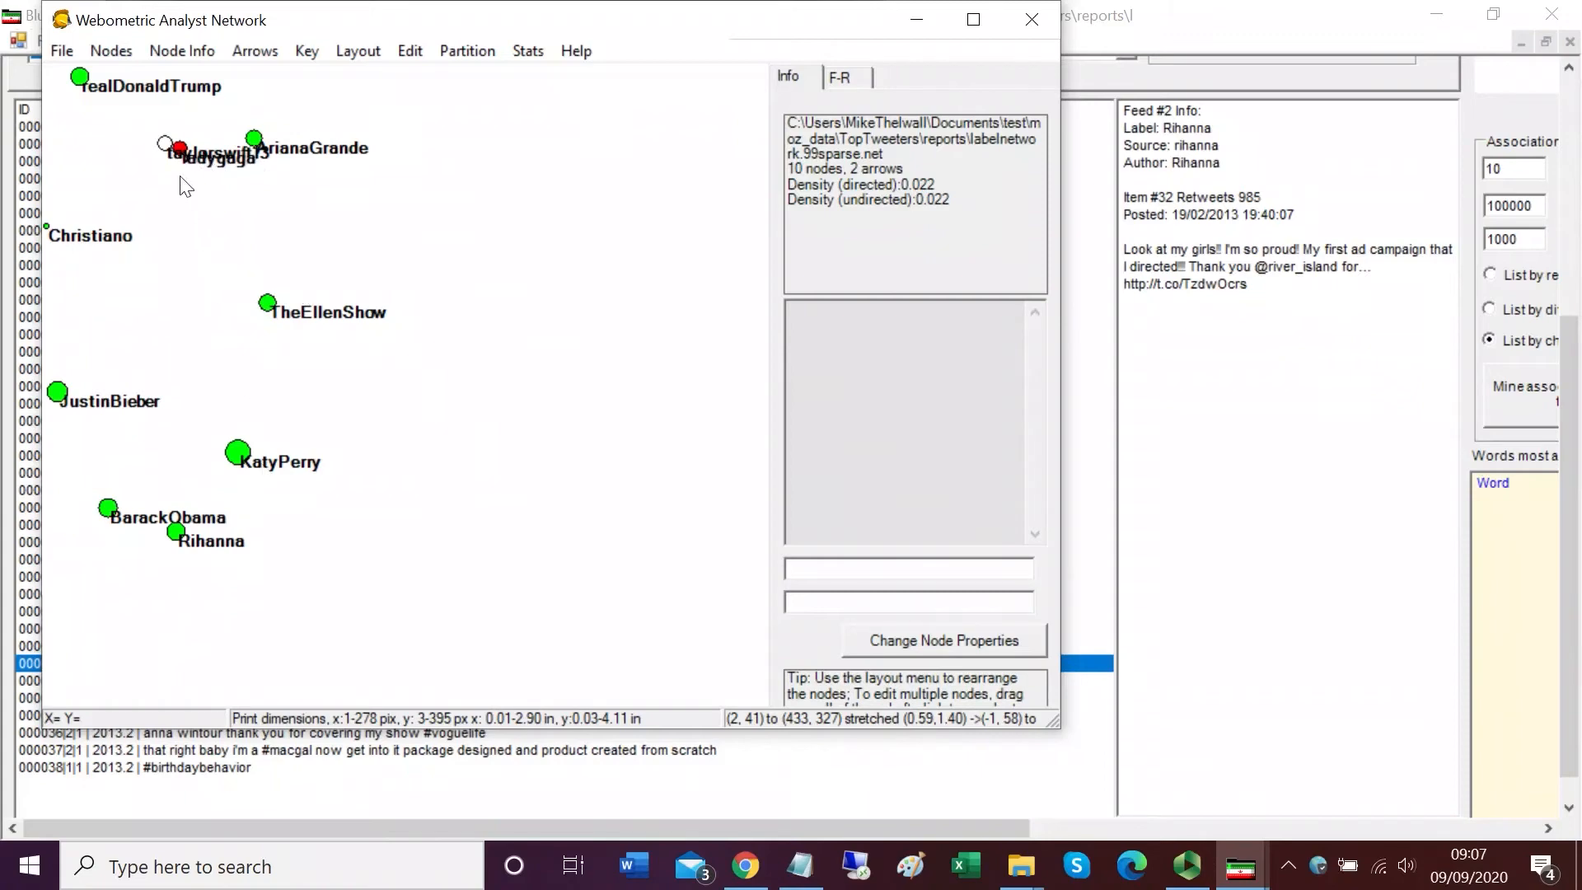
pyautogui.moveTo(180, 152); pyautogui.dragTo(188, 235)
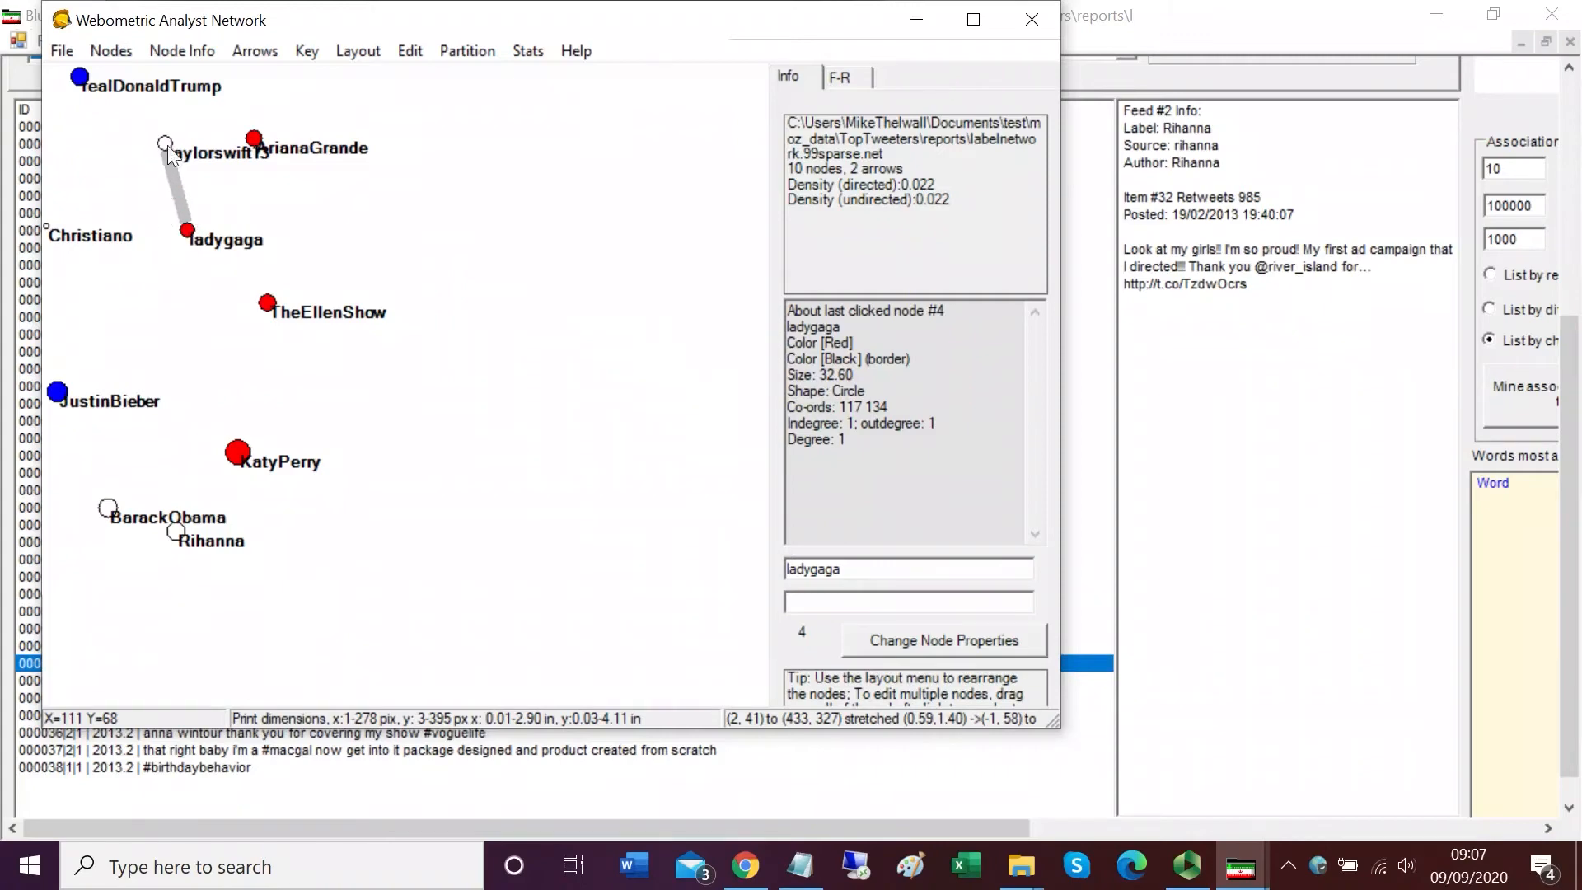
pyautogui.moveTo(166, 145); pyautogui.dragTo(135, 159)
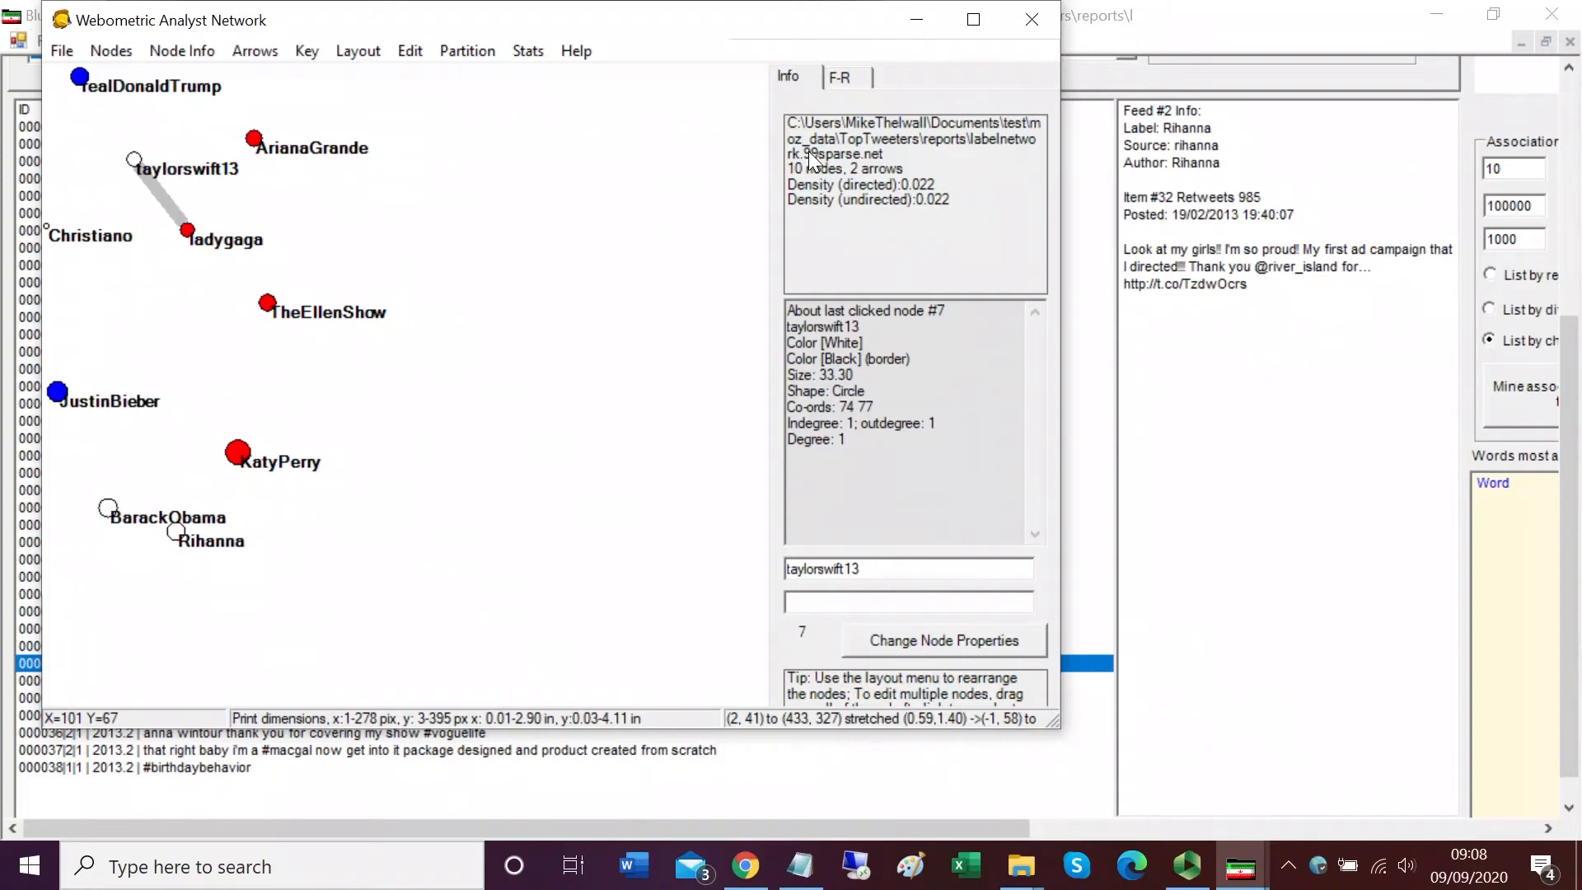
pyautogui.click(908, 22)
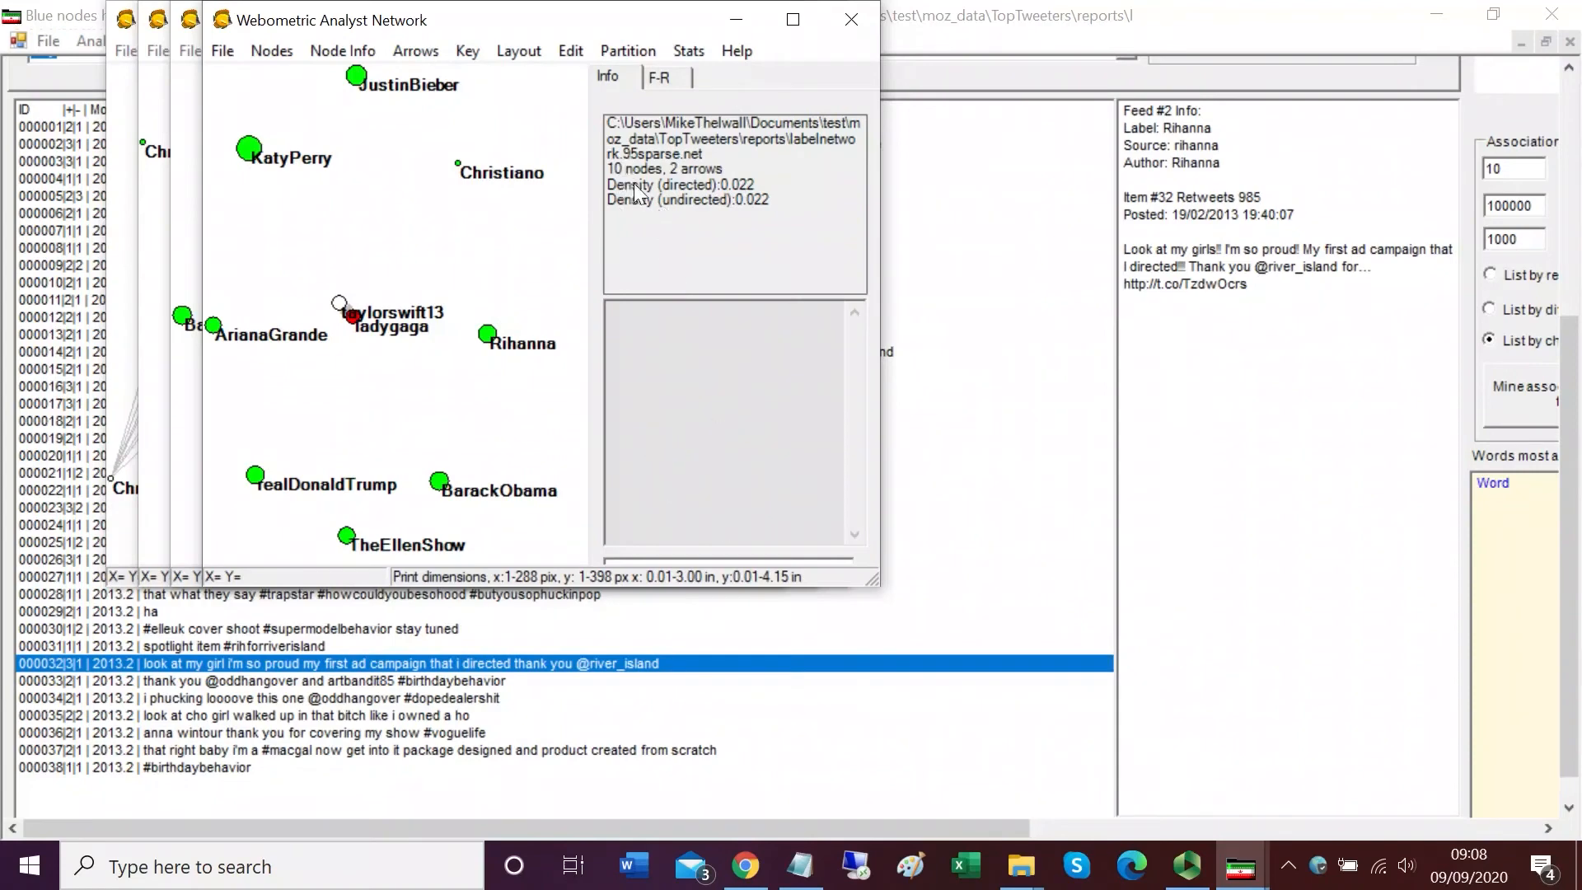
# Step: Separate the overlapping ladygaga and taylorswift13 nodes in the 95% and 90% sparse networks
pyautogui.moveTo(357, 330); pyautogui.dragTo(363, 365)
pyautogui.click(736, 20)
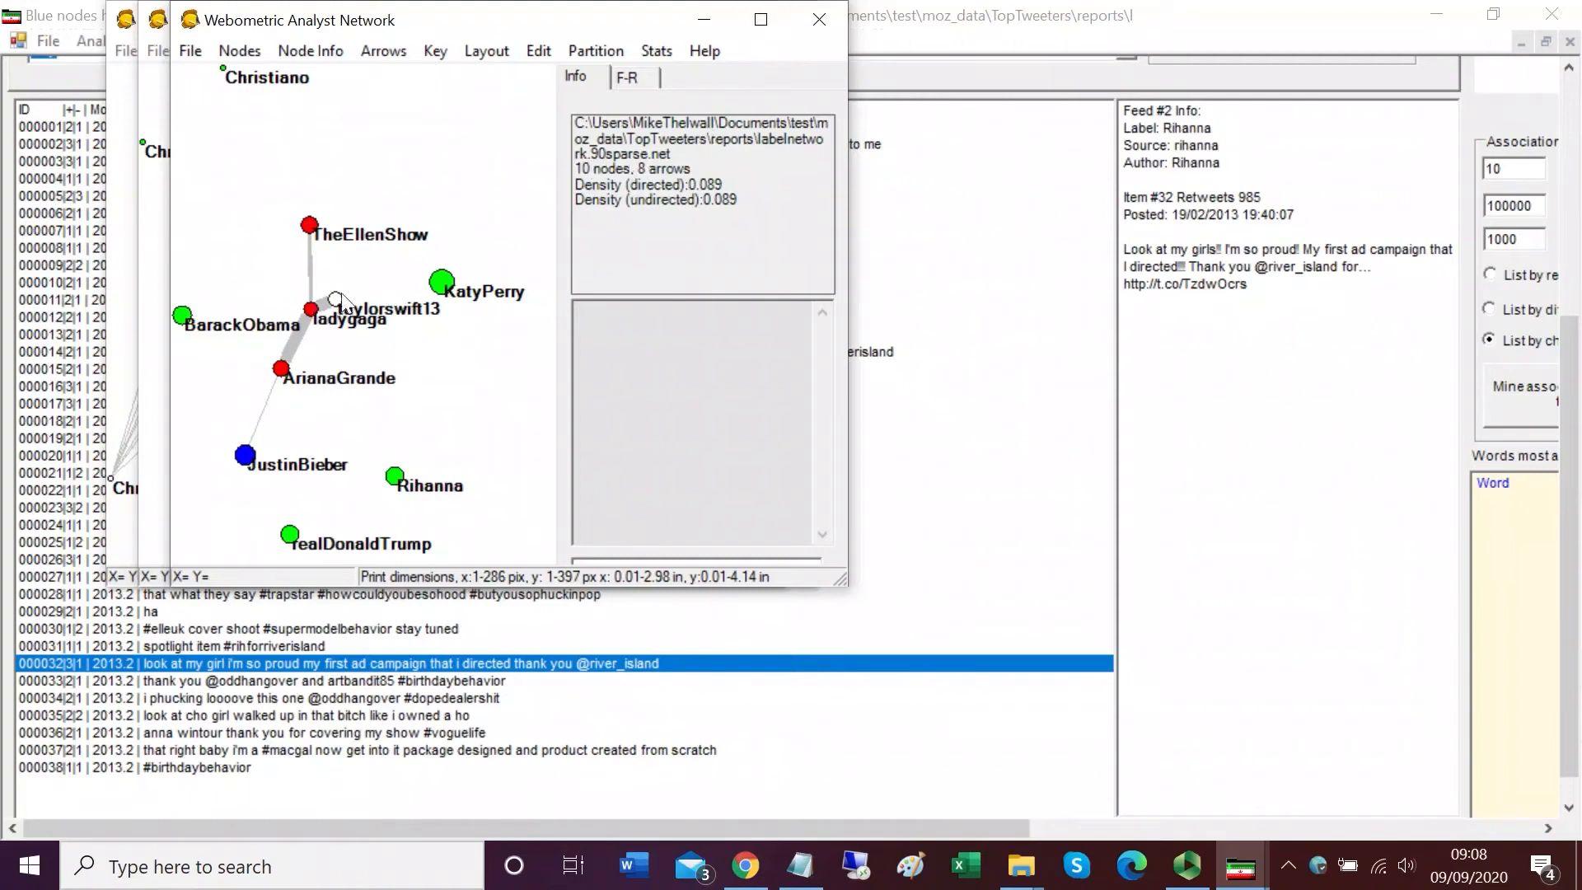
pyautogui.moveTo(334, 297); pyautogui.dragTo(377, 295)
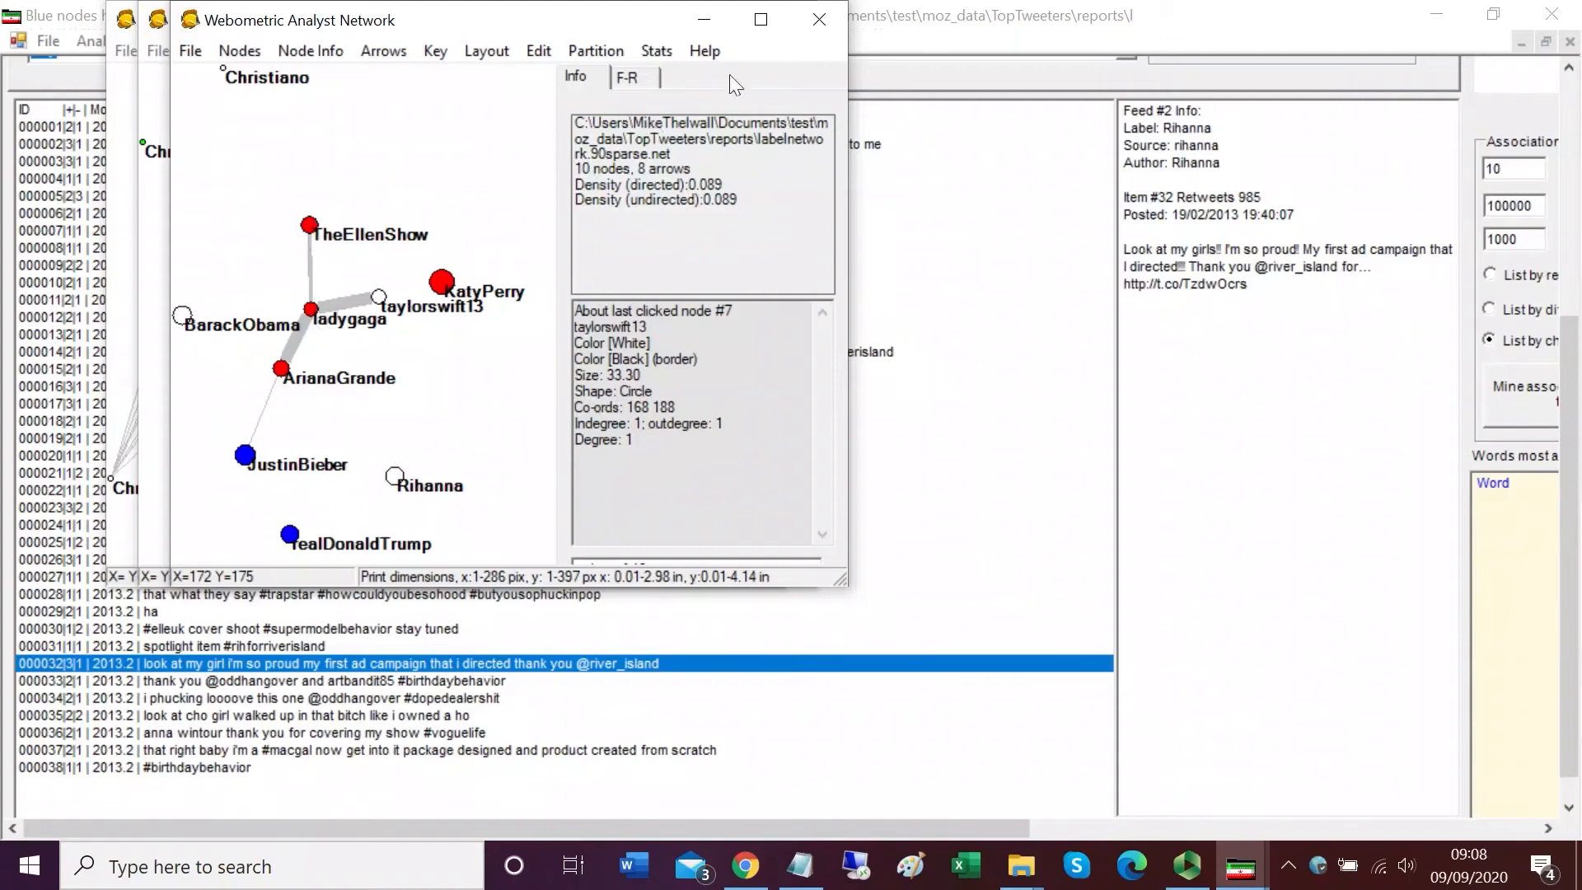
pyautogui.click(701, 20)
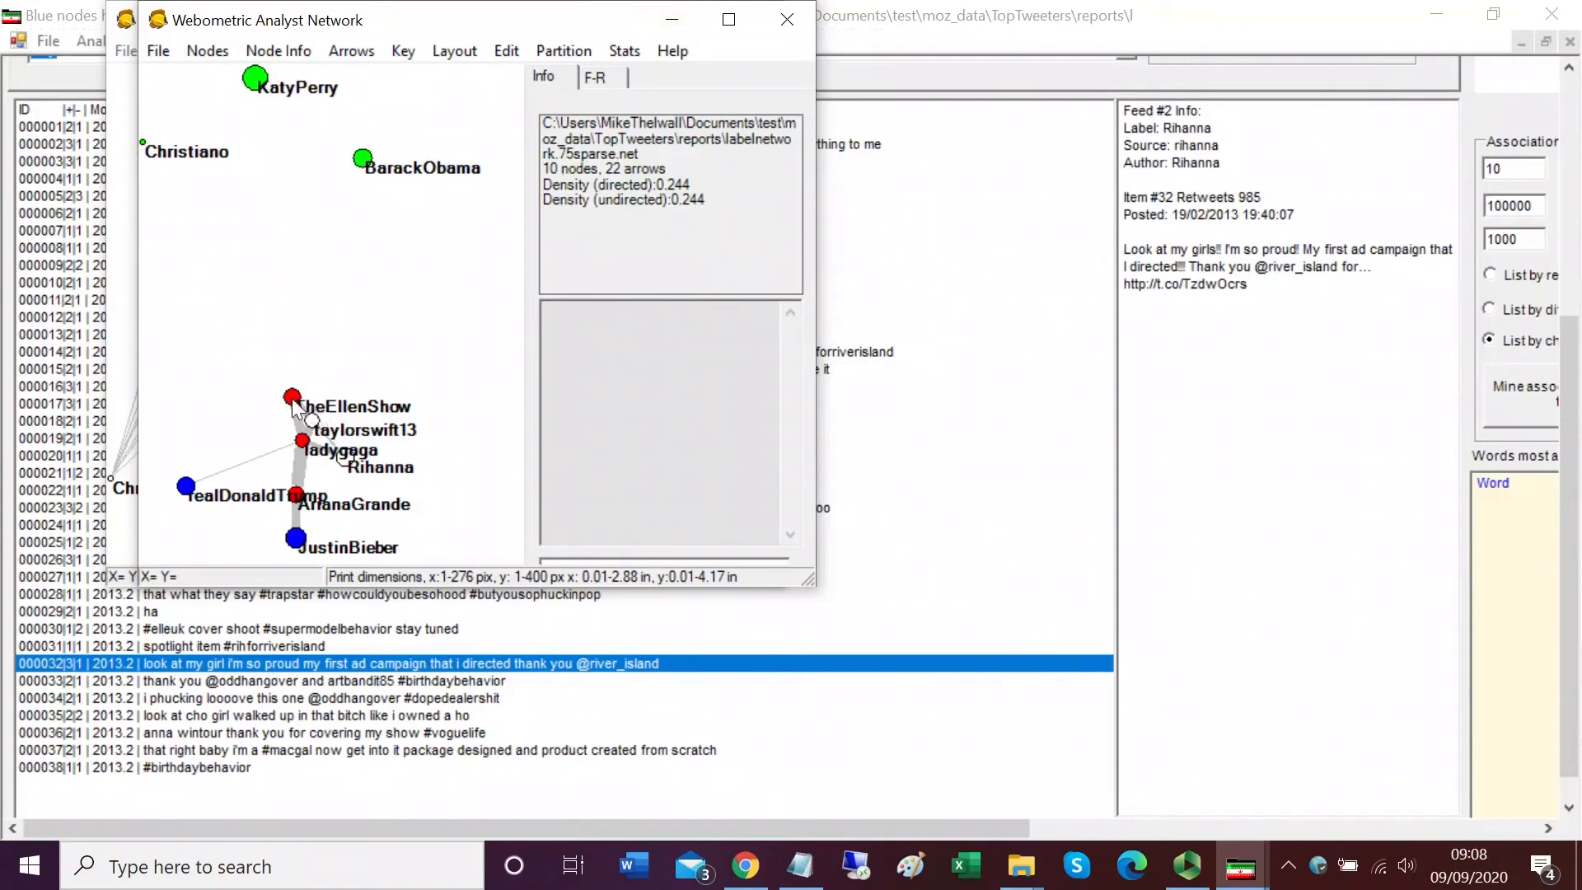
# Step: Spread out the clustered nodes of the 75% sparse network so each user label is readable
pyautogui.moveTo(293, 404); pyautogui.dragTo(237, 352)
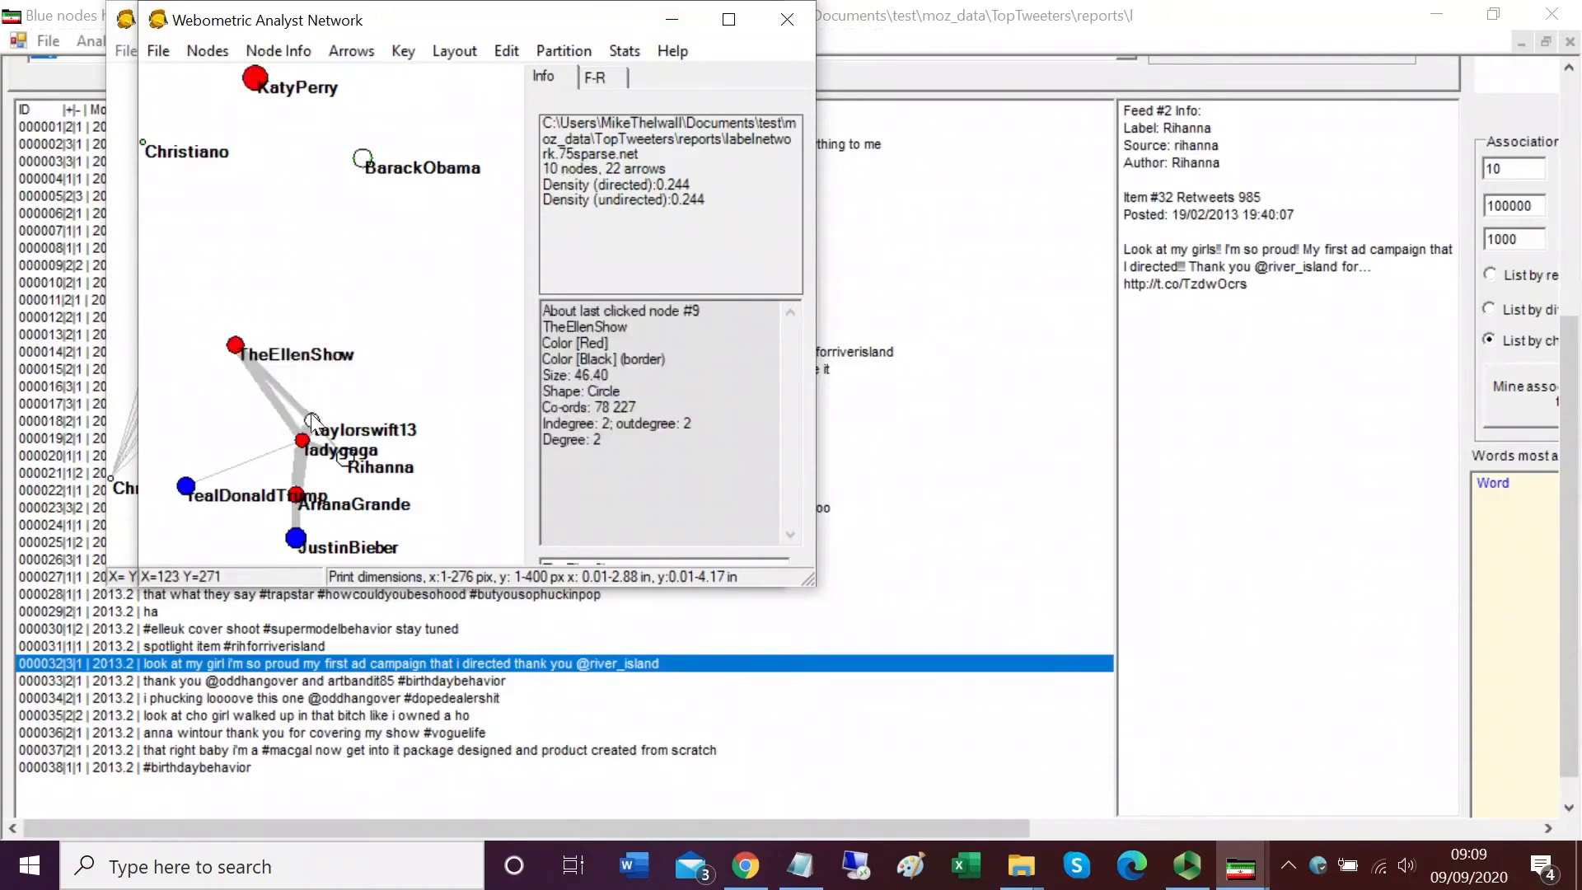
pyautogui.moveTo(311, 421); pyautogui.dragTo(365, 306)
pyautogui.moveTo(301, 447); pyautogui.dragTo(236, 432)
pyautogui.moveTo(345, 462); pyautogui.dragTo(198, 305)
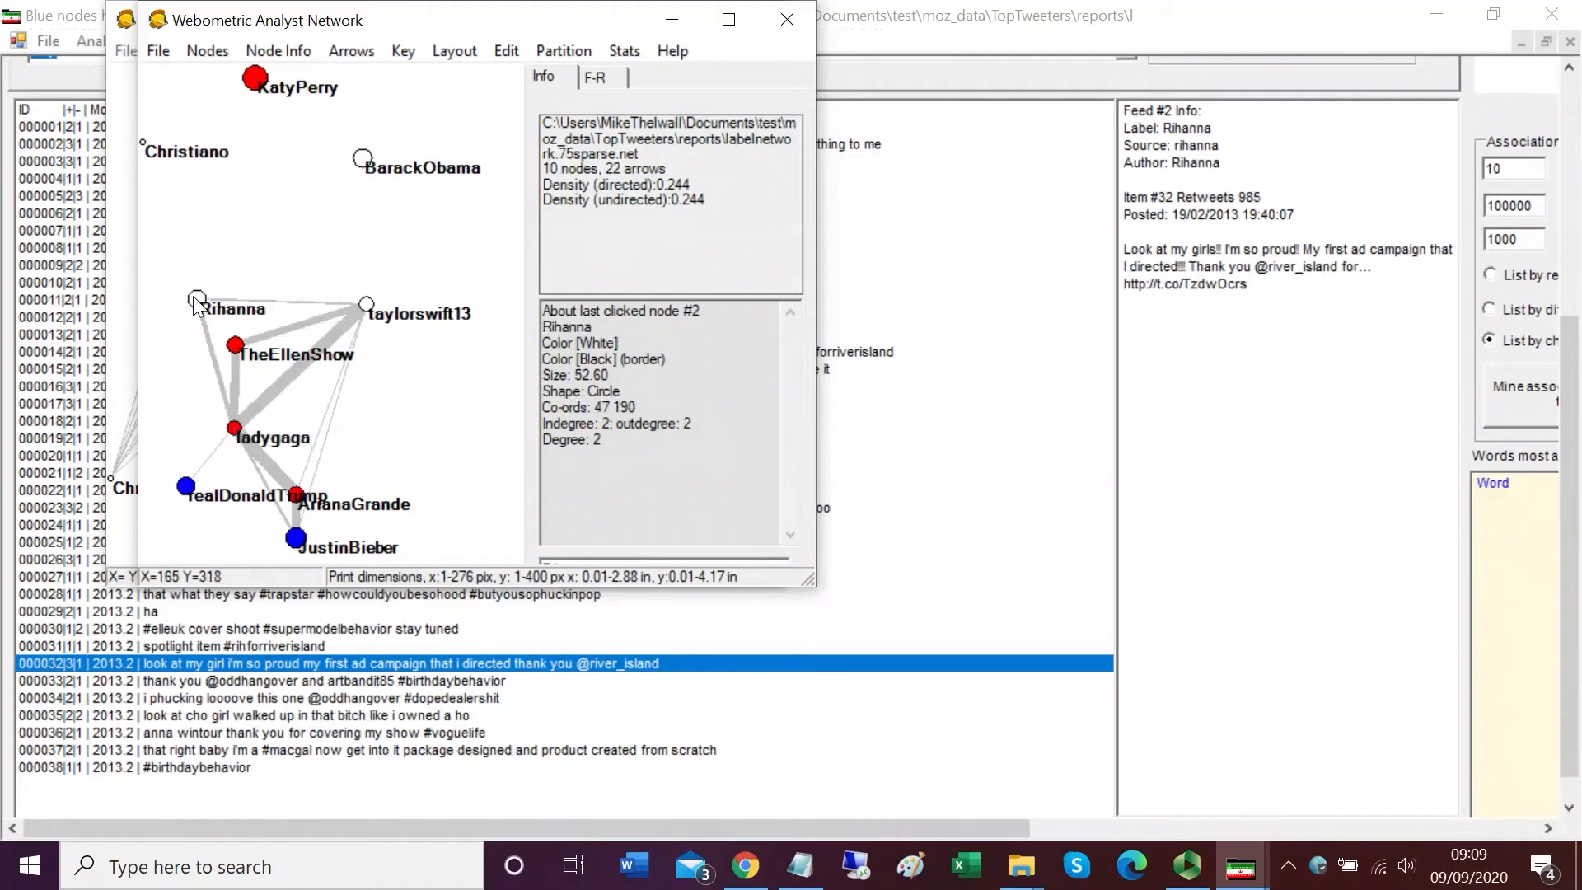
pyautogui.moveTo(296, 540); pyautogui.dragTo(224, 533)
pyautogui.moveTo(299, 498); pyautogui.dragTo(369, 481)
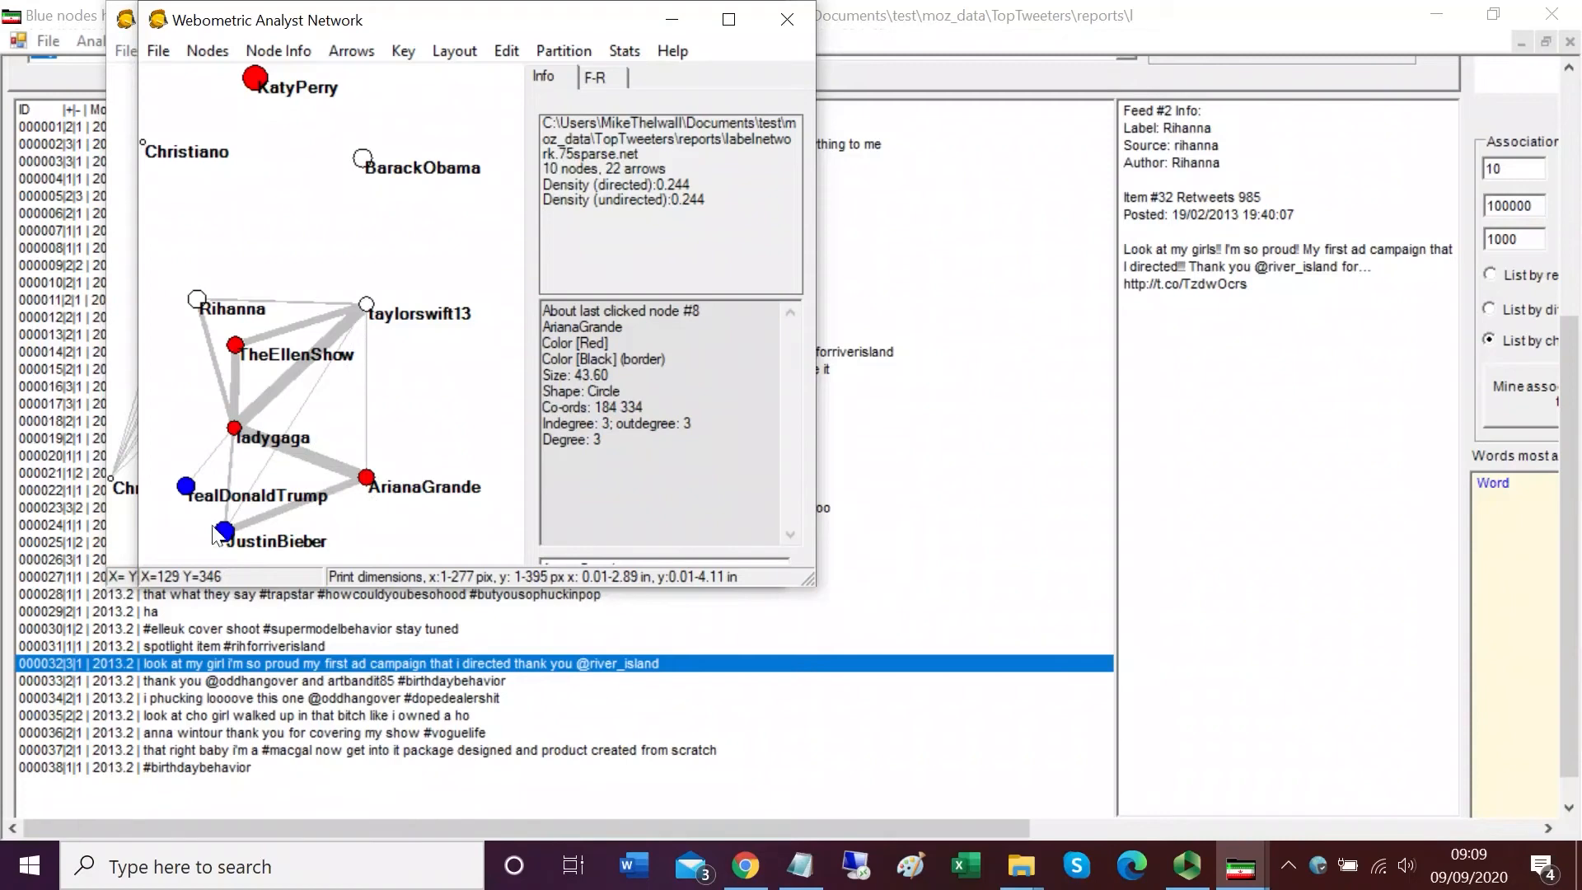
pyautogui.moveTo(187, 488); pyautogui.dragTo(163, 485)
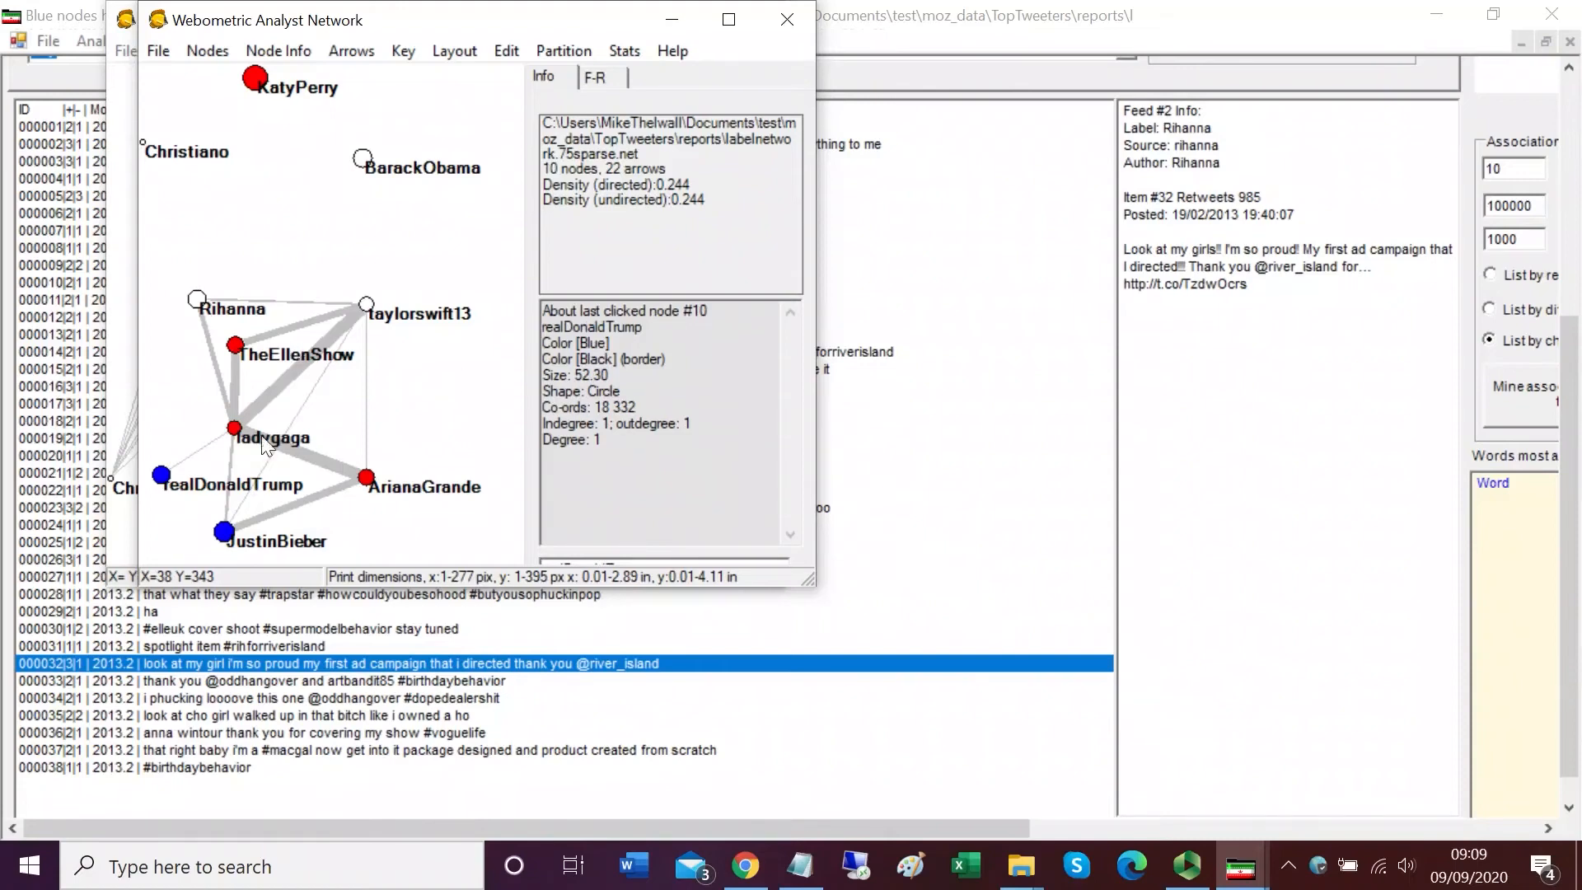
pyautogui.click(687, 24)
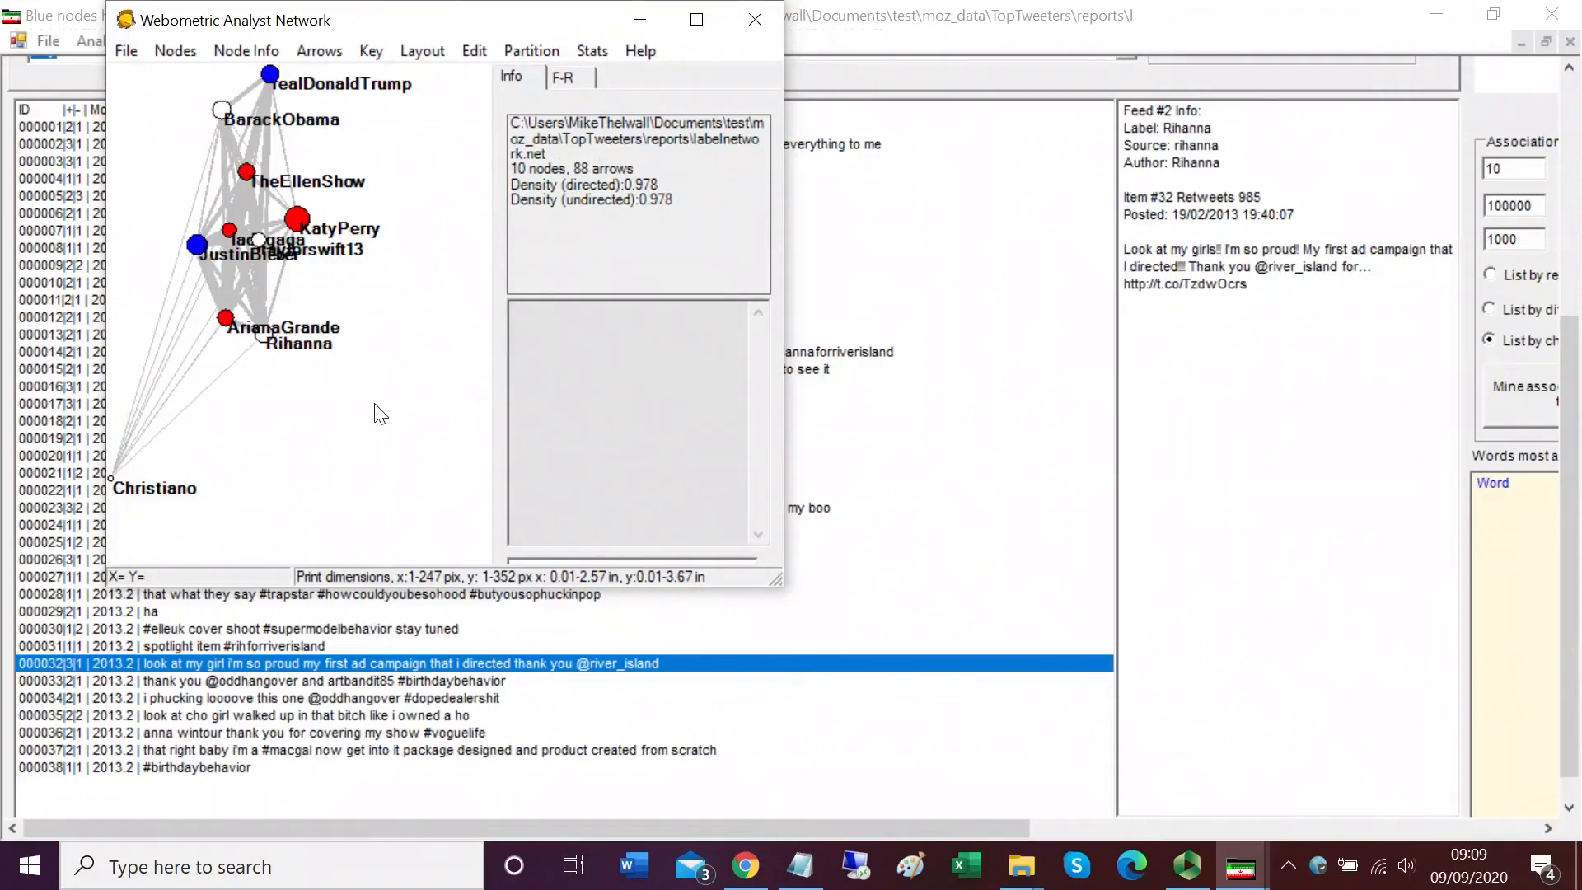
# Step: Enlarge the complete network window and apply the automatic Fruchterman Reingold layout
pyautogui.moveTo(776, 580); pyautogui.dragTo(1174, 752)
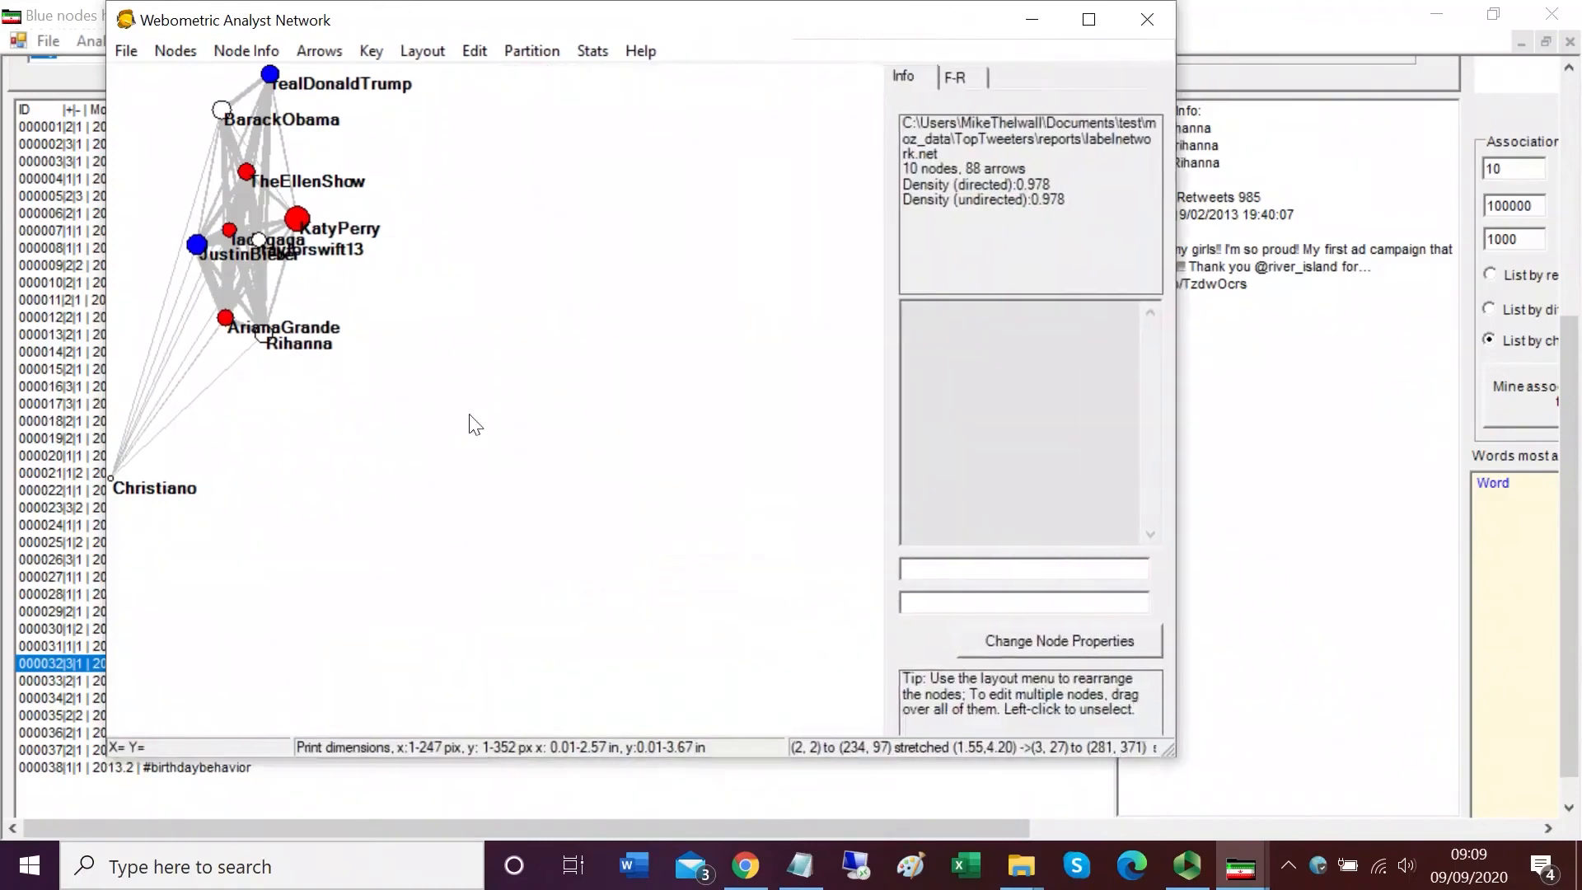
pyautogui.moveTo(347, 384); pyautogui.dragTo(373, 395)
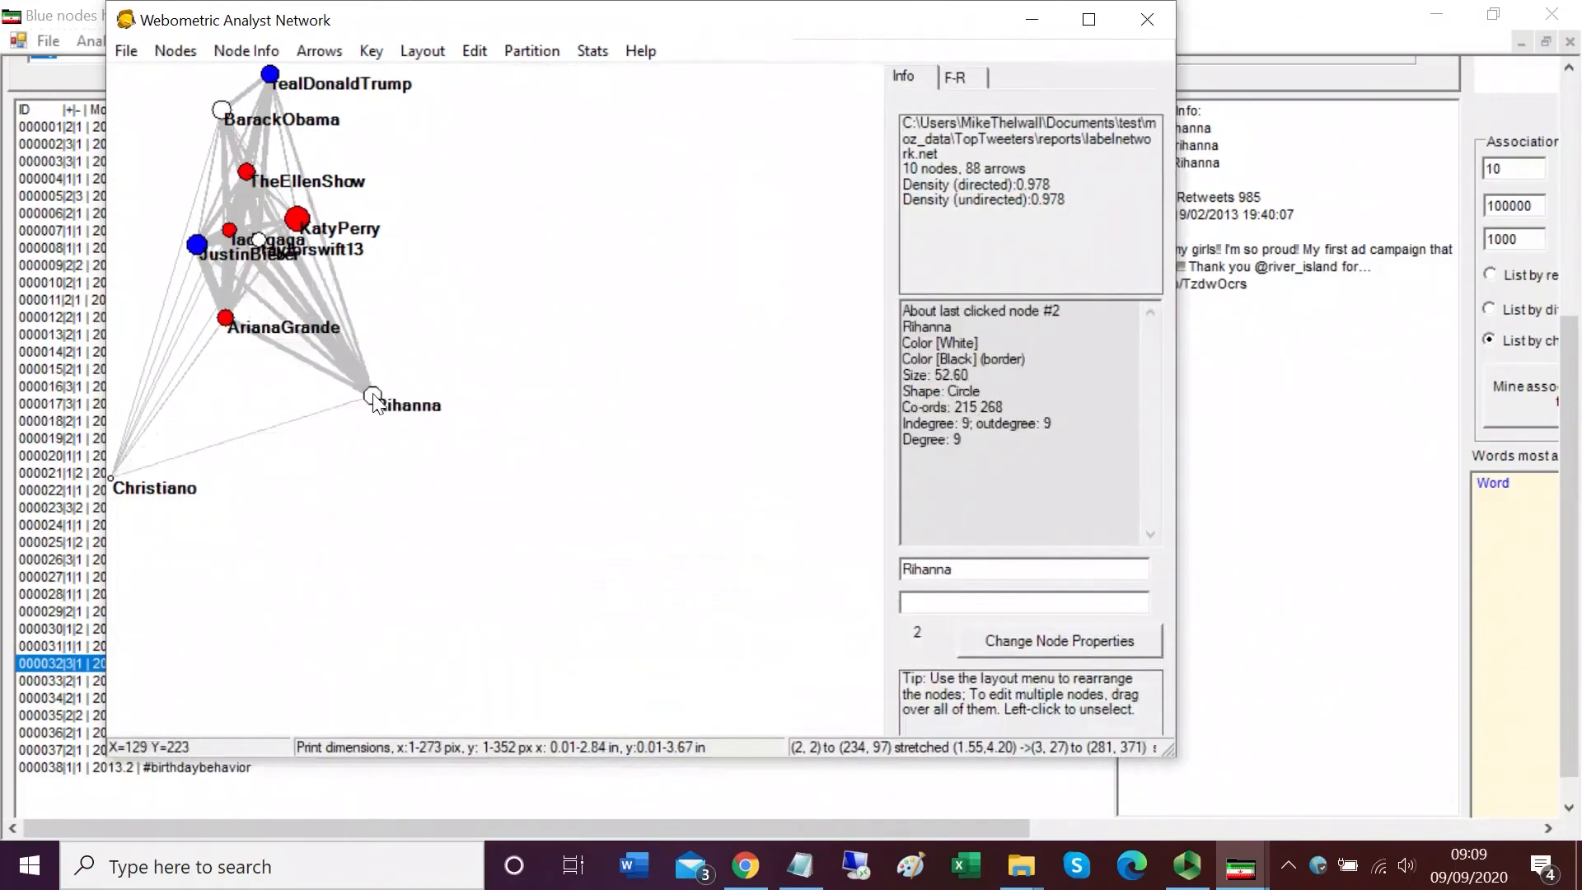
pyautogui.moveTo(270, 396); pyautogui.dragTo(272, 400)
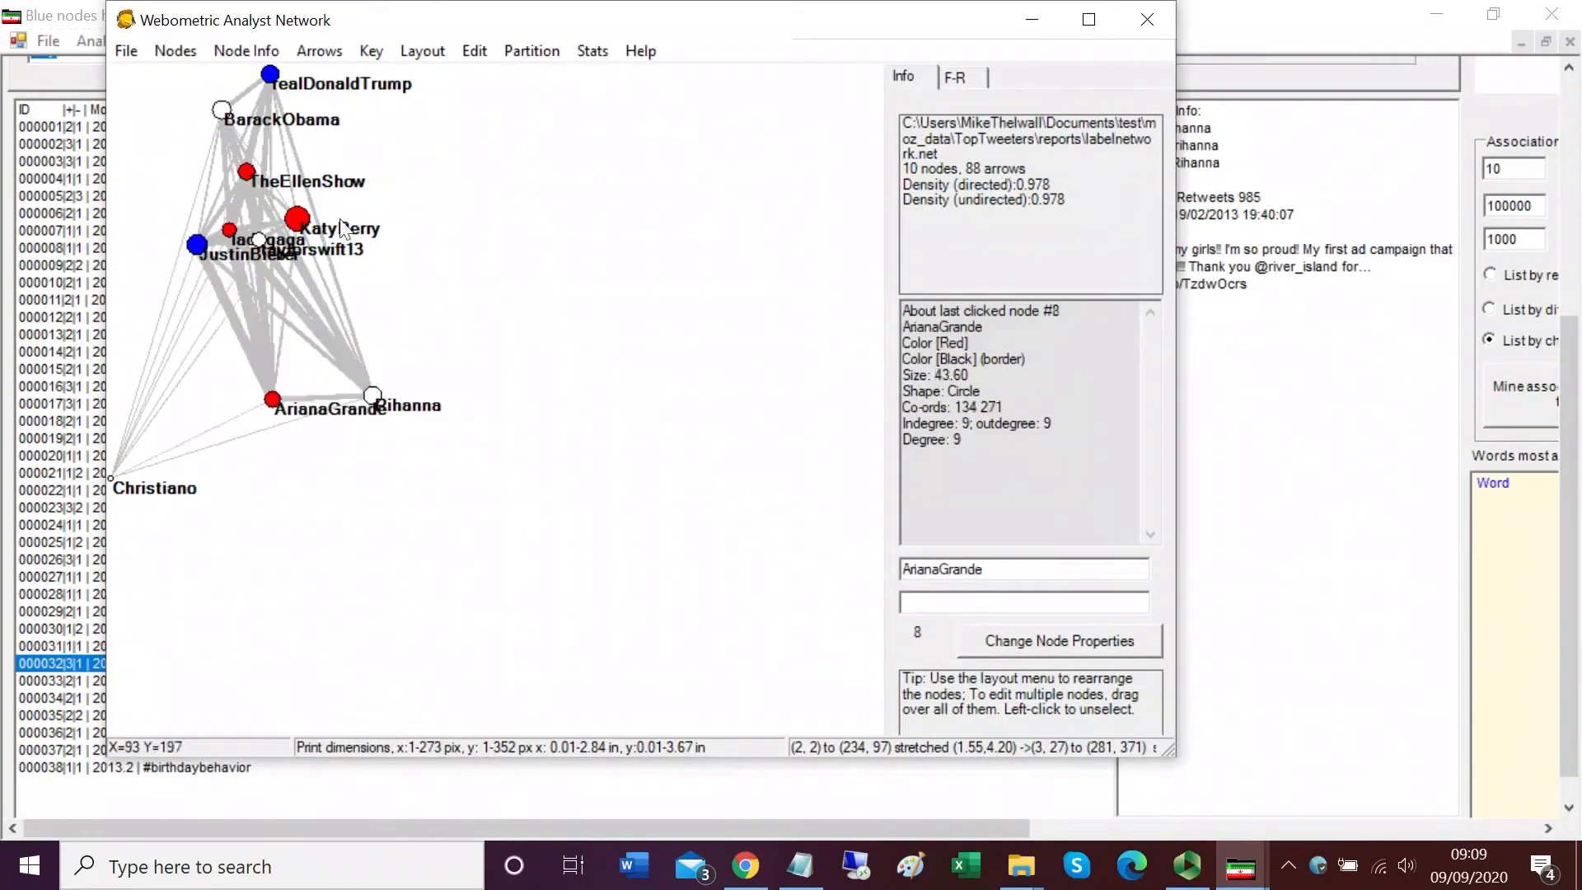
pyautogui.click(427, 55)
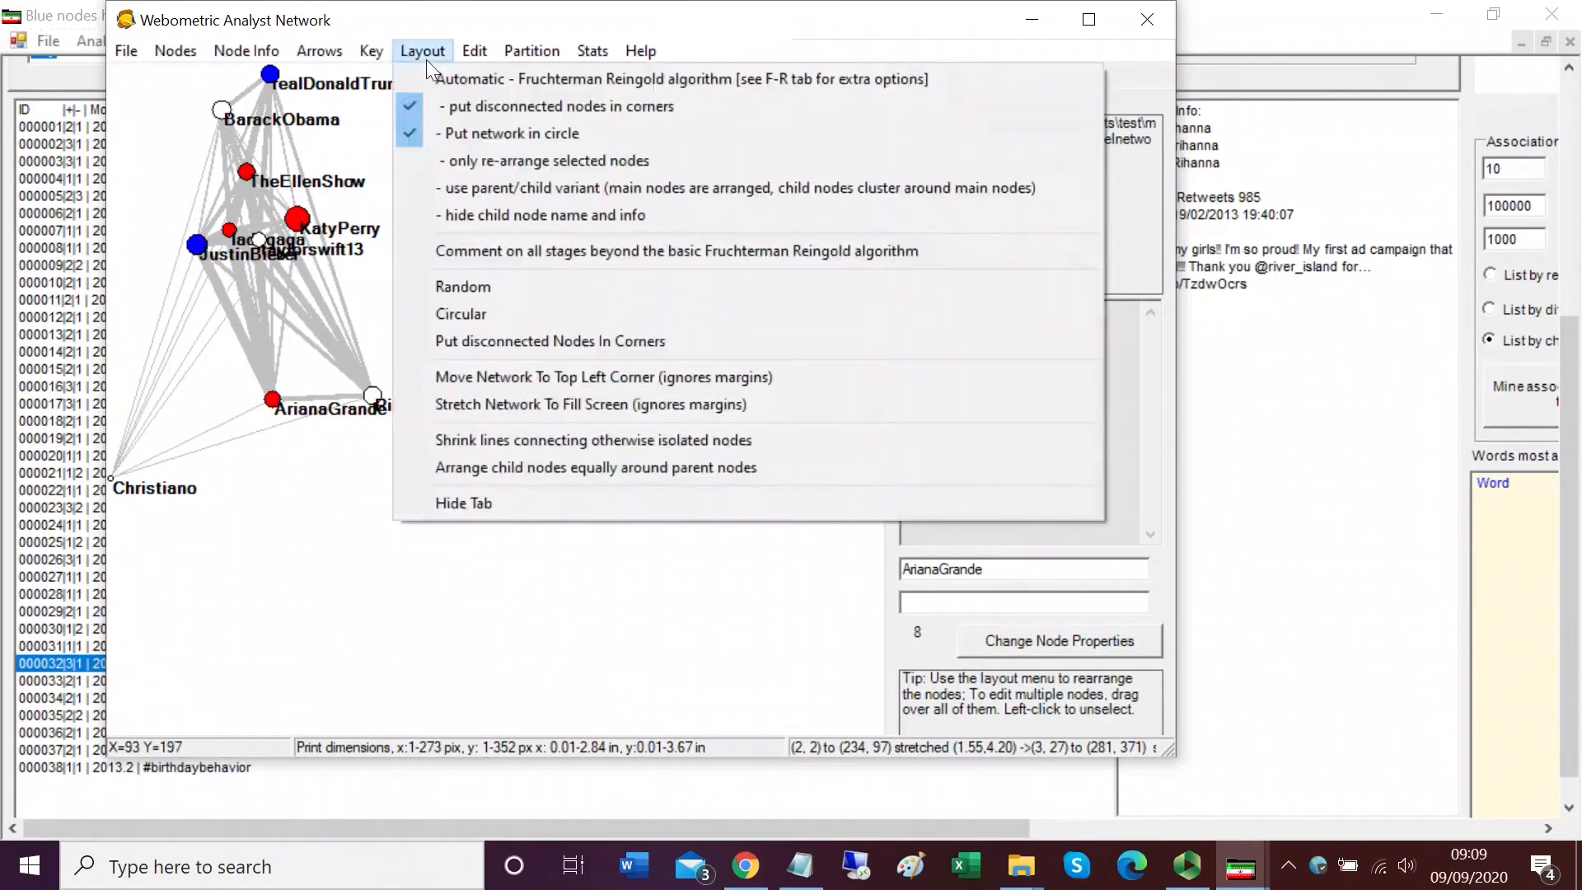
pyautogui.click(448, 78)
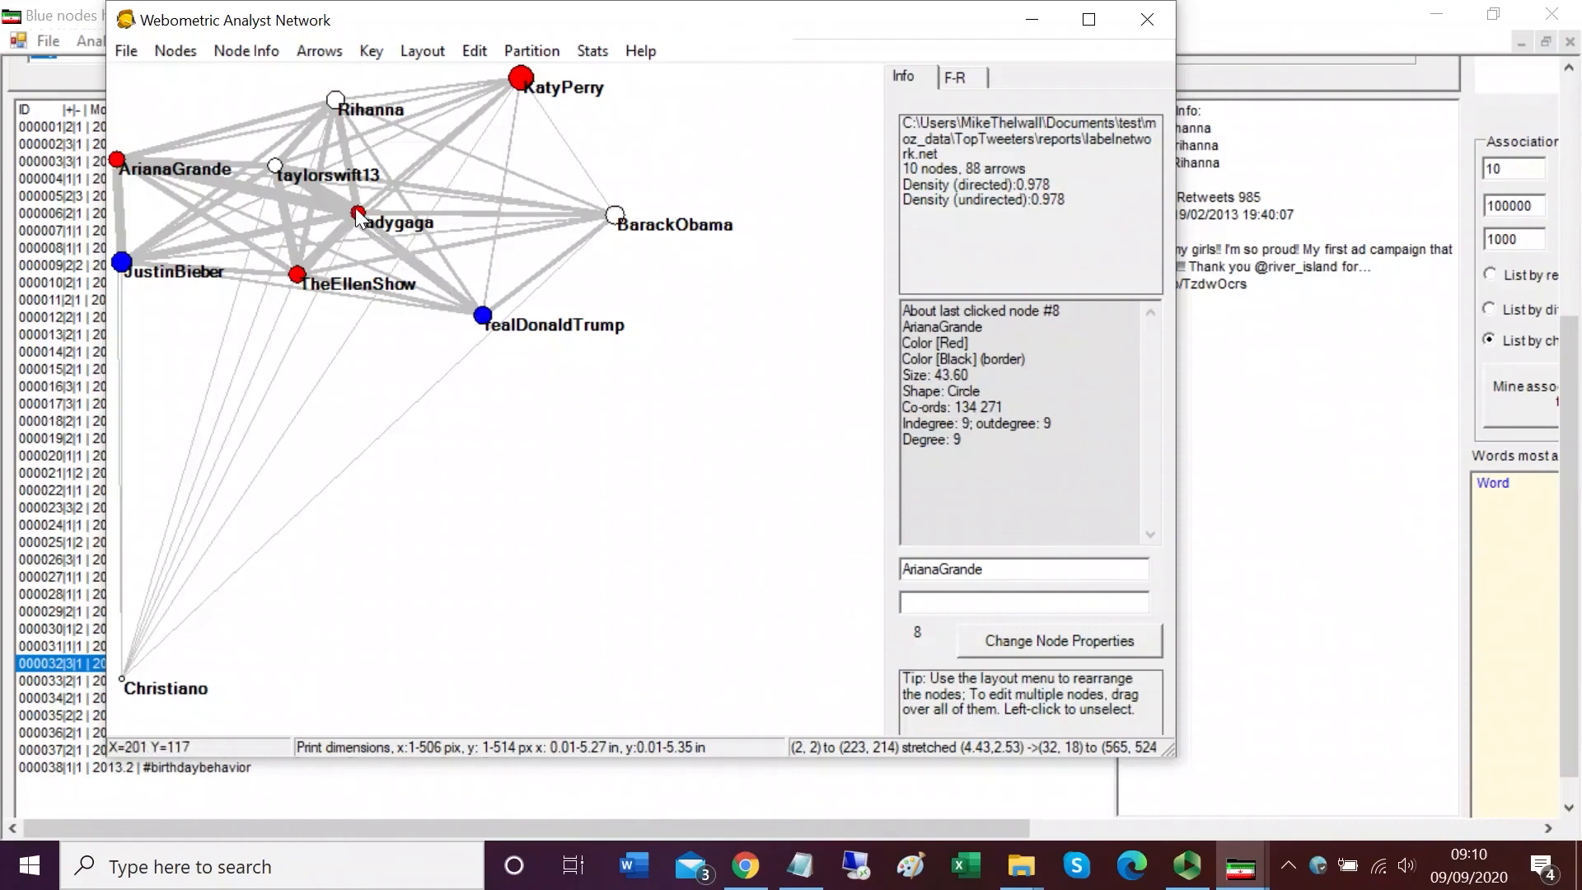
# Step: Reposition the ladygaga node and move the Christiano node closer to the rest of the network
pyautogui.moveTo(374, 213); pyautogui.dragTo(374, 206)
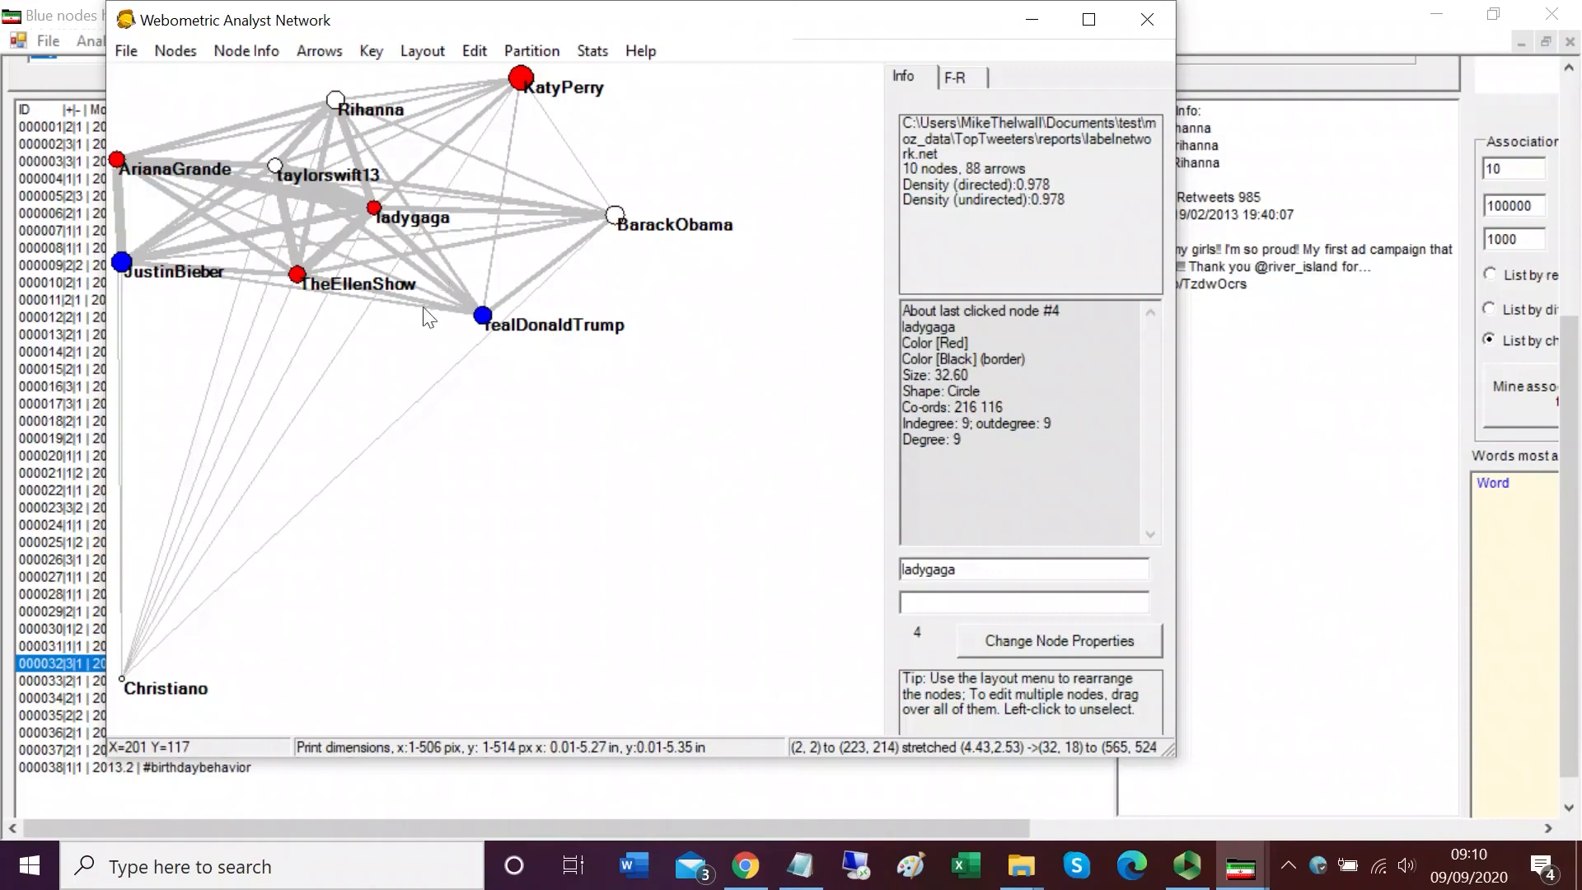
pyautogui.moveTo(122, 680); pyautogui.dragTo(238, 521)
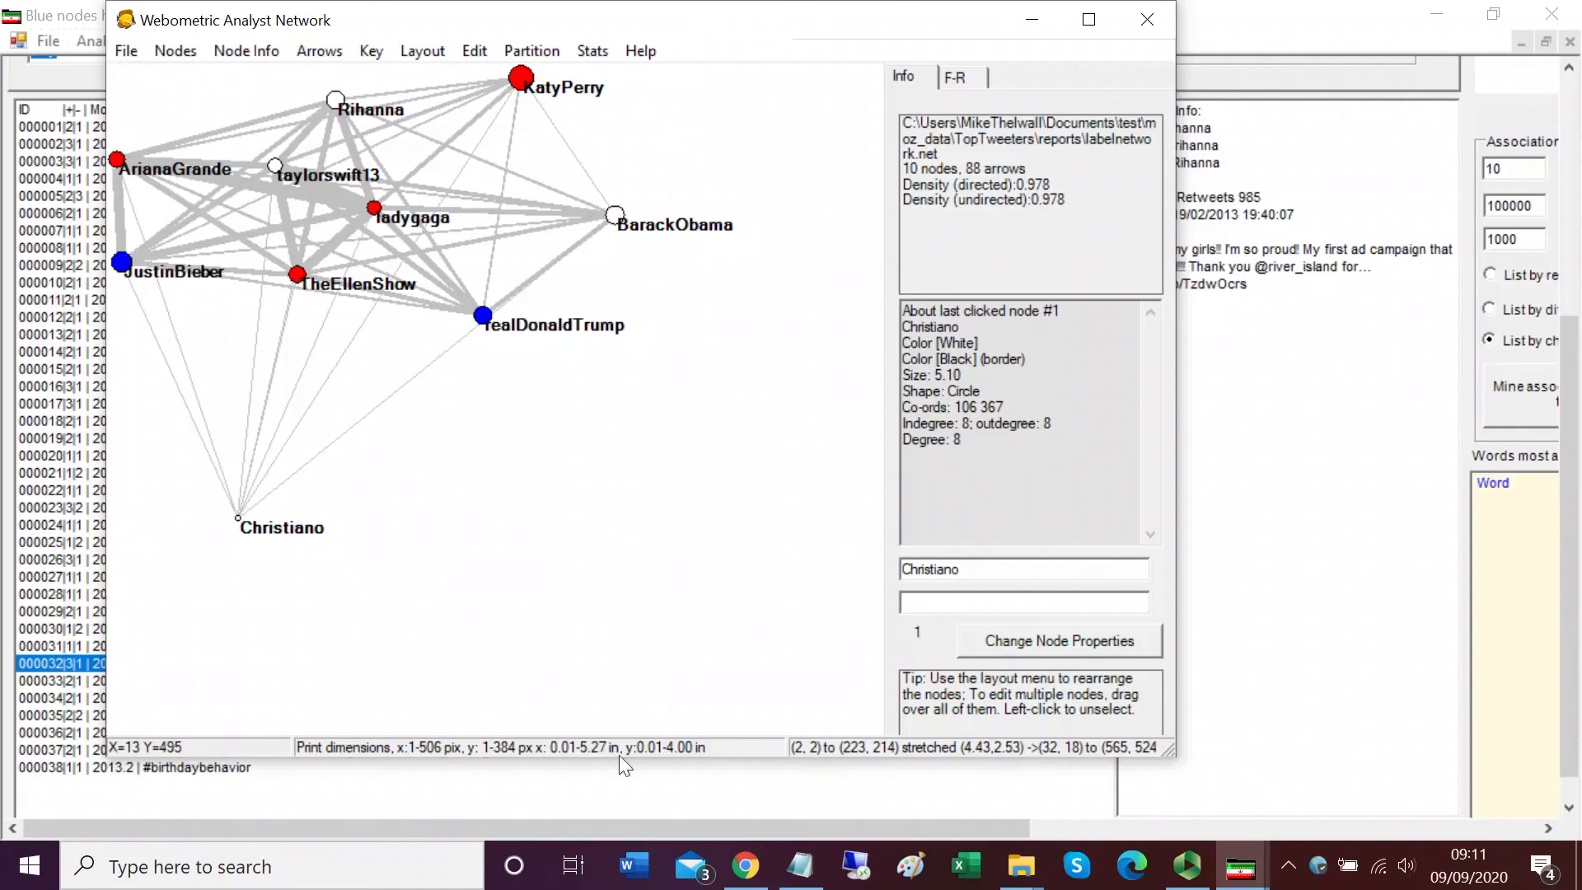
# Step: Paste the screenshot into Paint and crop it to just the network drawing
pyautogui.click(910, 865)
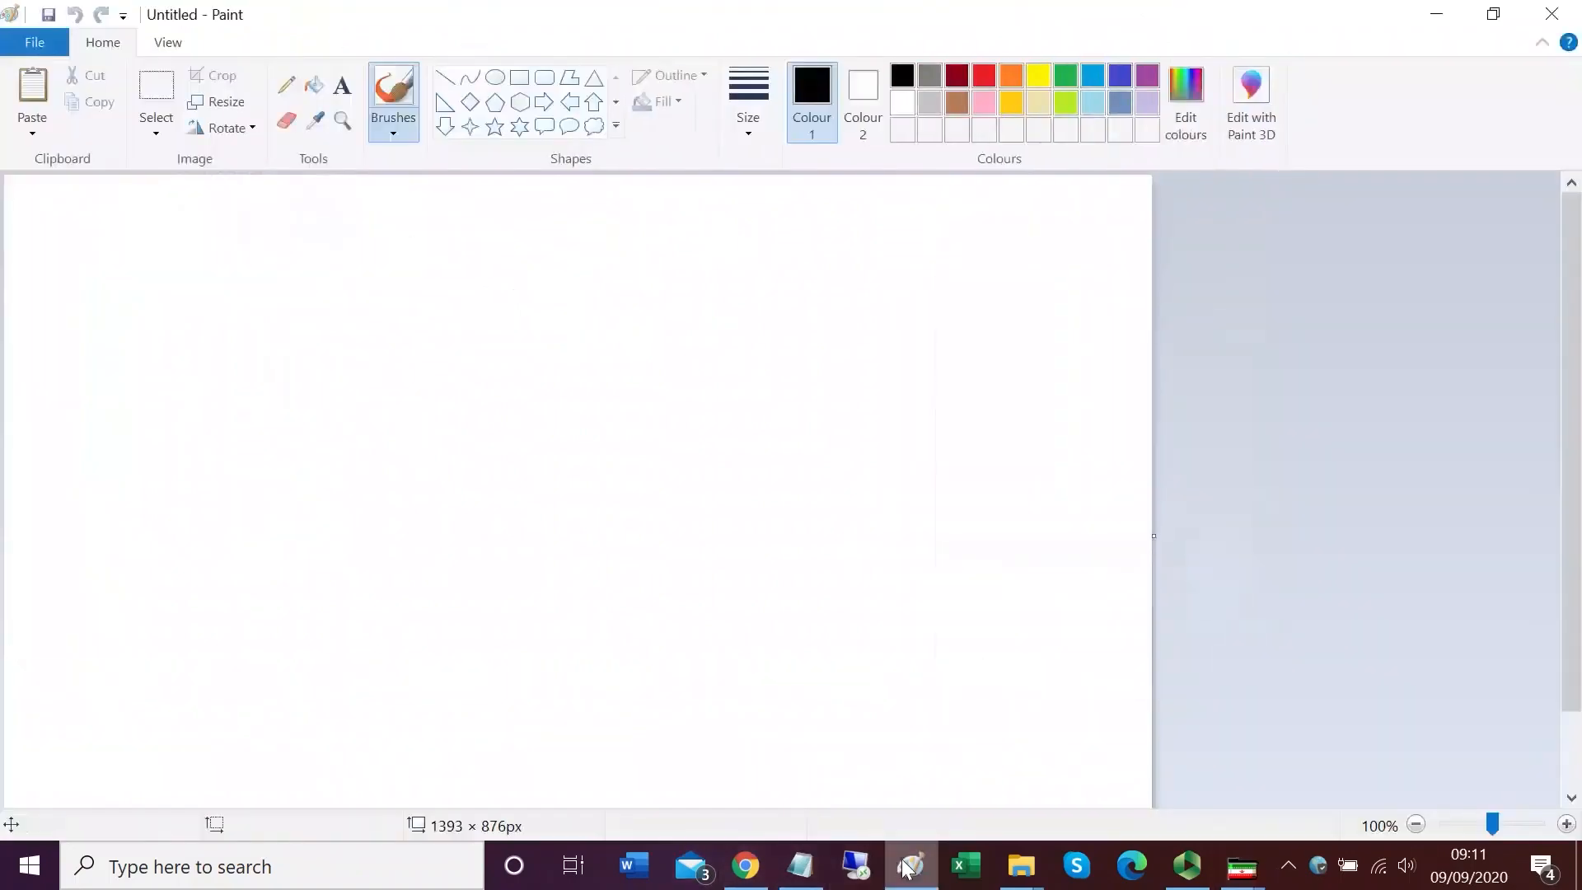
pyautogui.hotkey('ctrl', 'v')
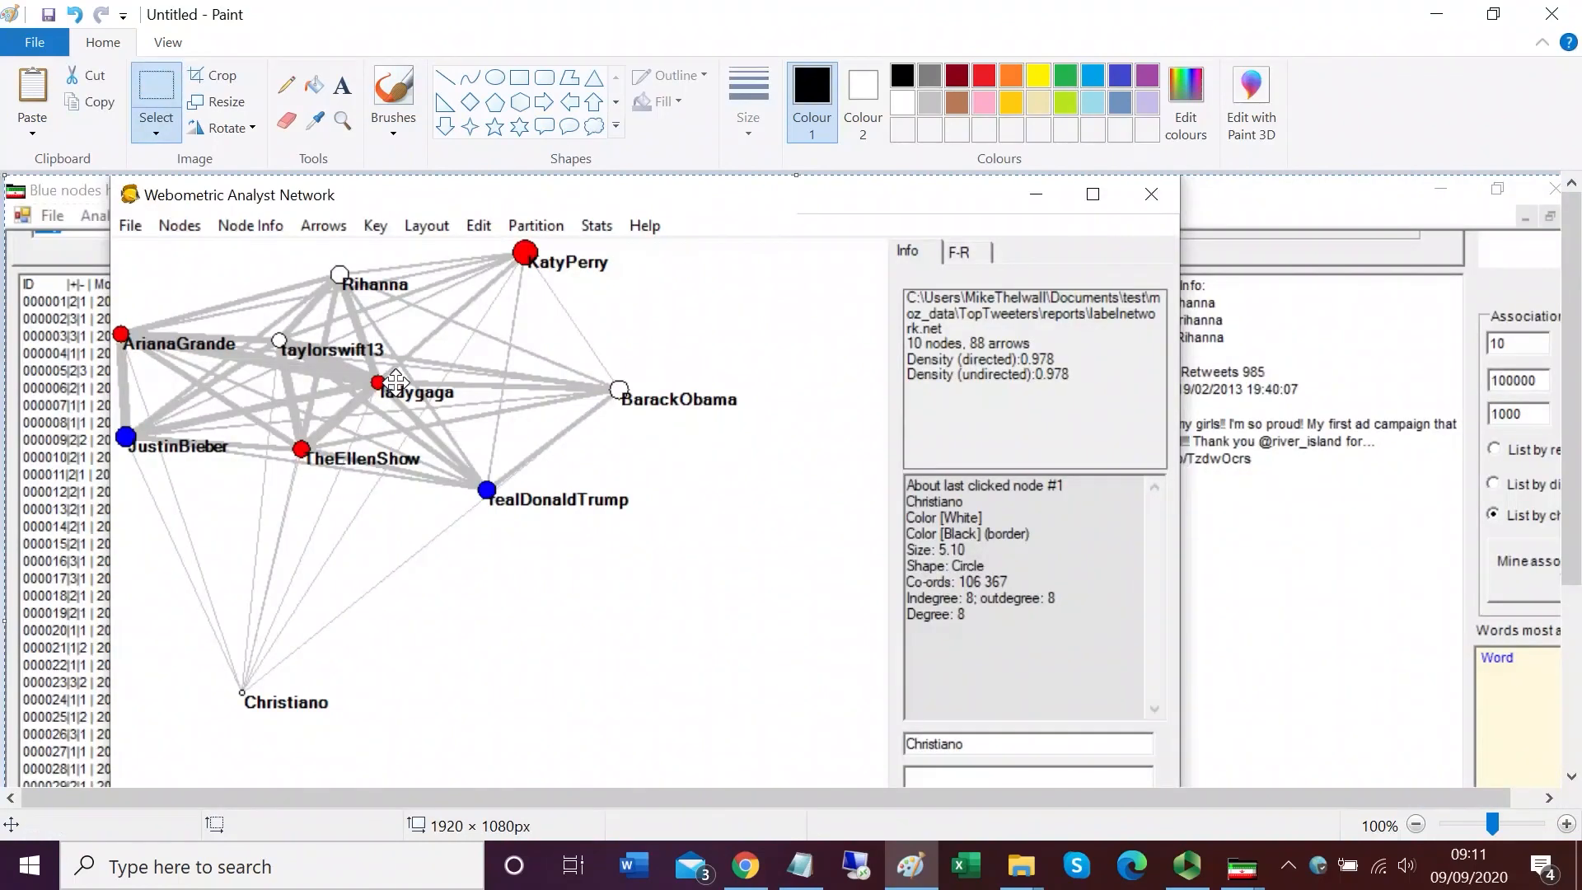
pyautogui.click(160, 97)
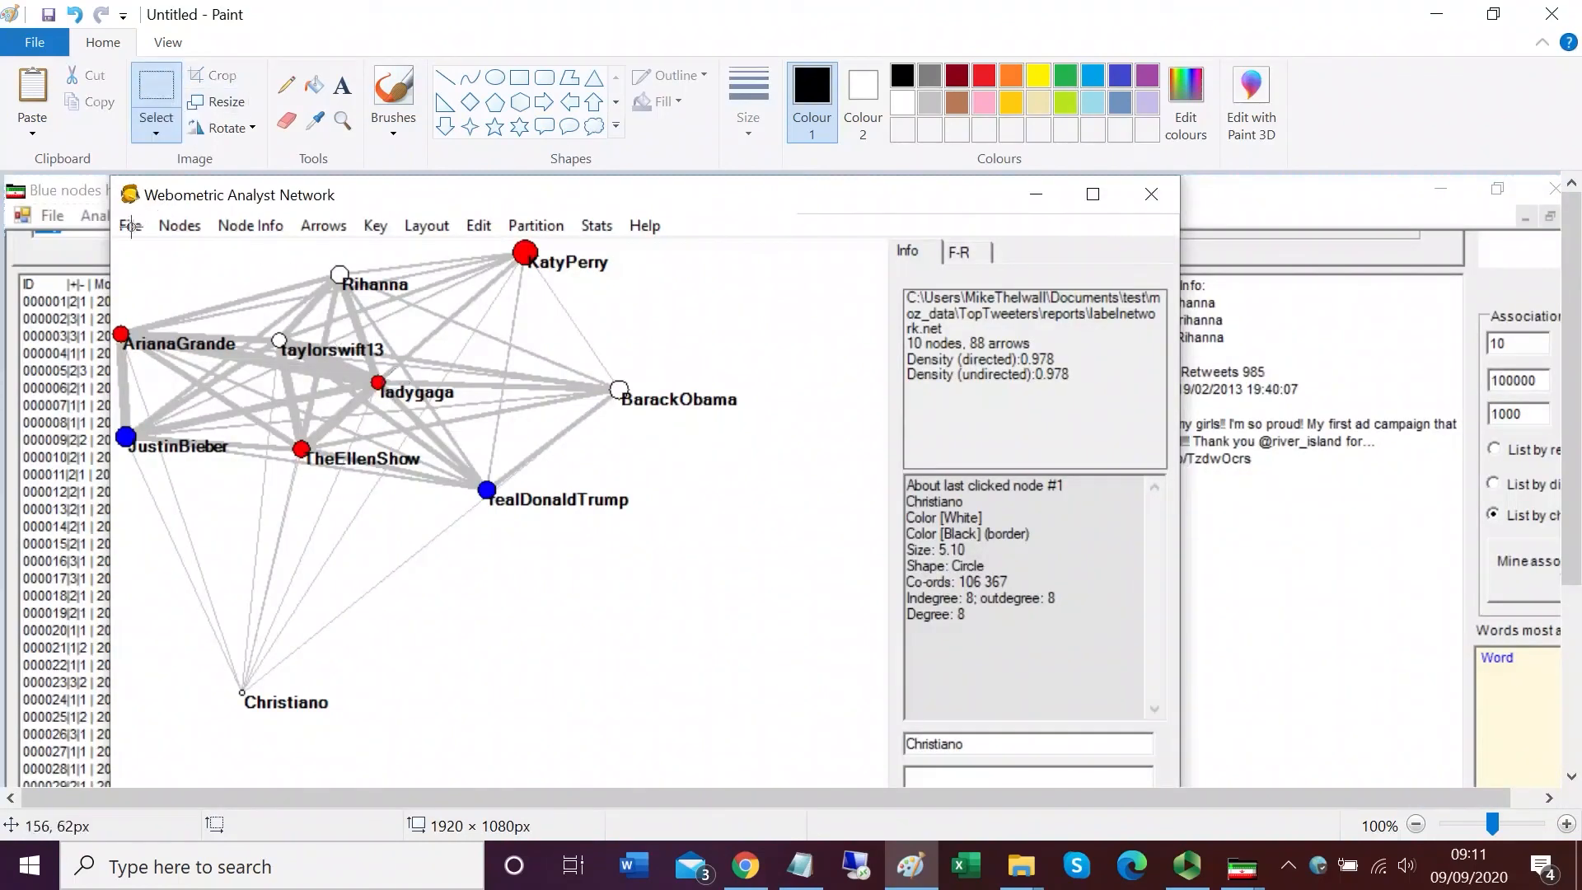
pyautogui.moveTo(109, 237)
pyautogui.mouseDown()
pyautogui.moveTo(586, 522)
pyautogui.moveTo(664, 667)
pyautogui.moveTo(703, 715)
pyautogui.moveTo(742, 717)
pyautogui.mouseUp()
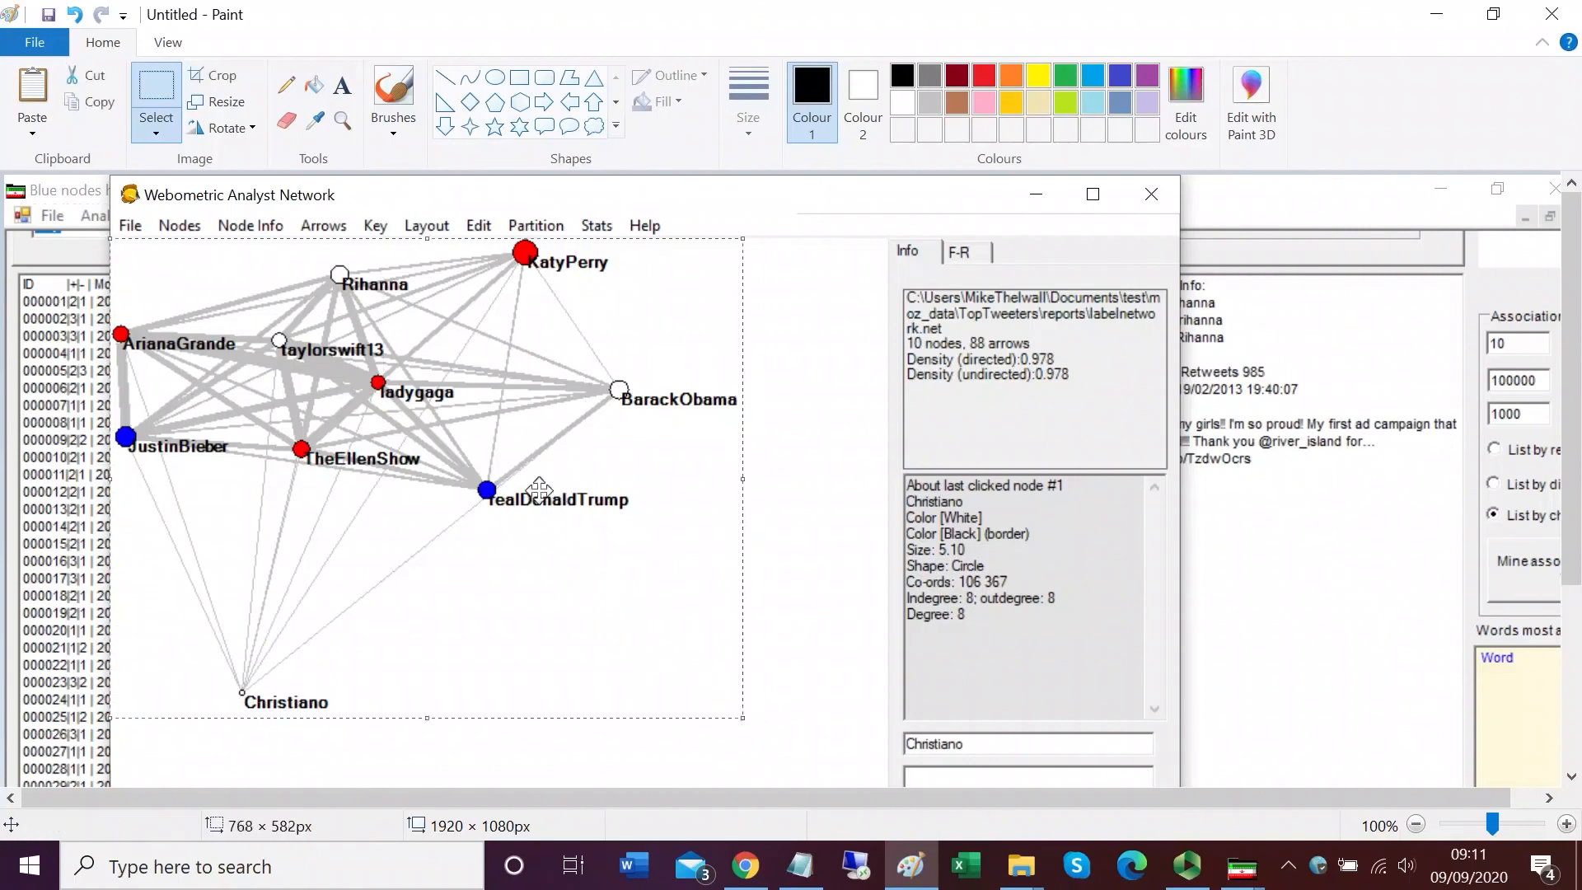
pyautogui.click(204, 83)
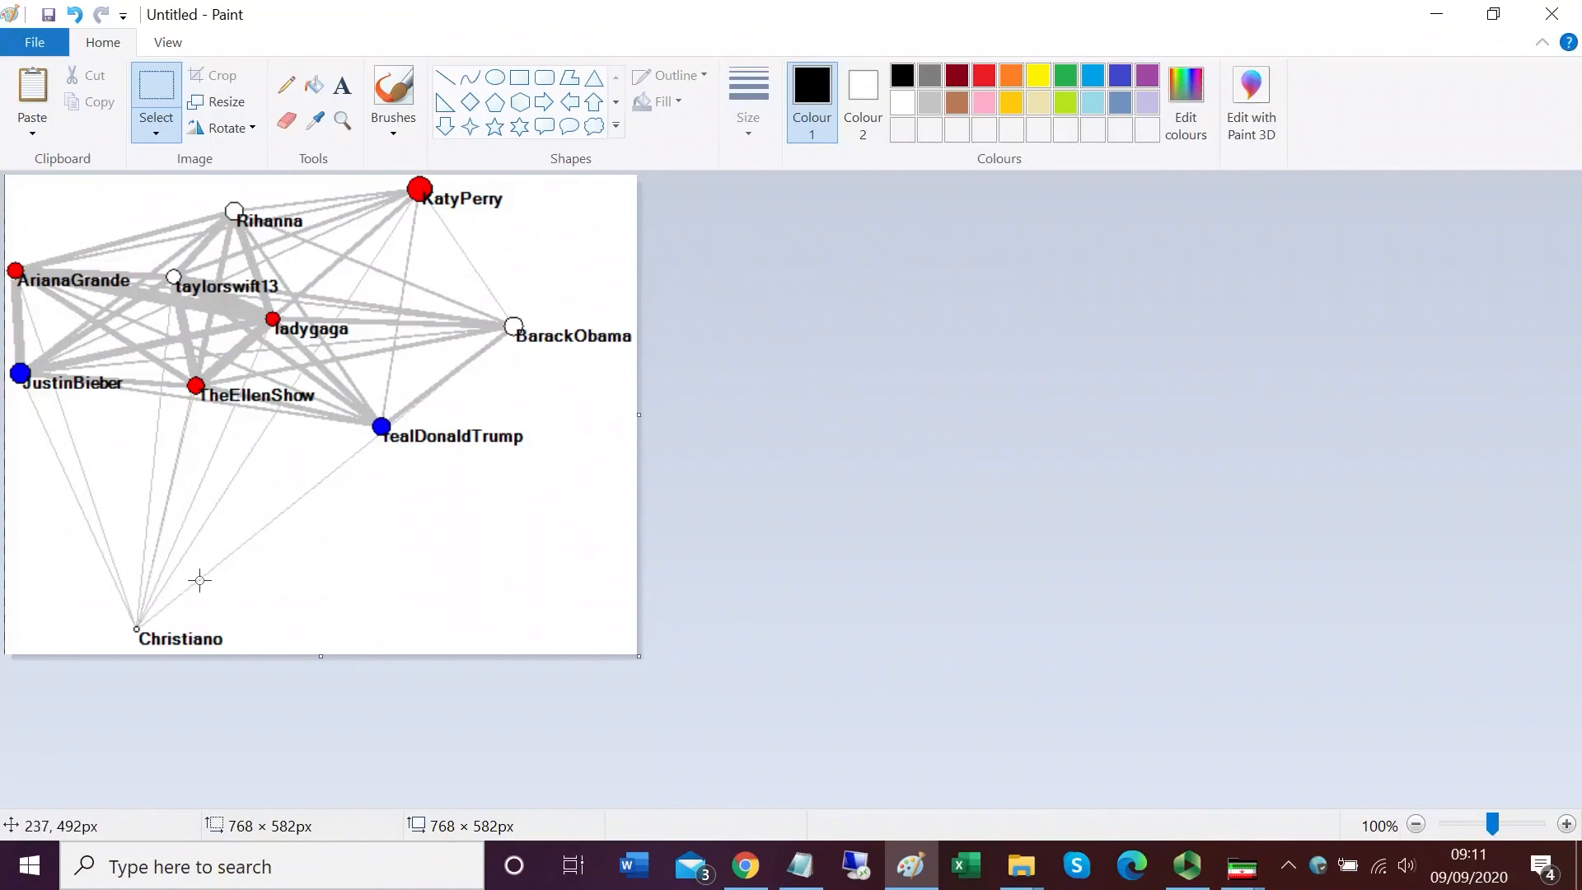
# Step: Select the whole cropped network image and switch to Word
pyautogui.hotkey('ctrl', 'a')
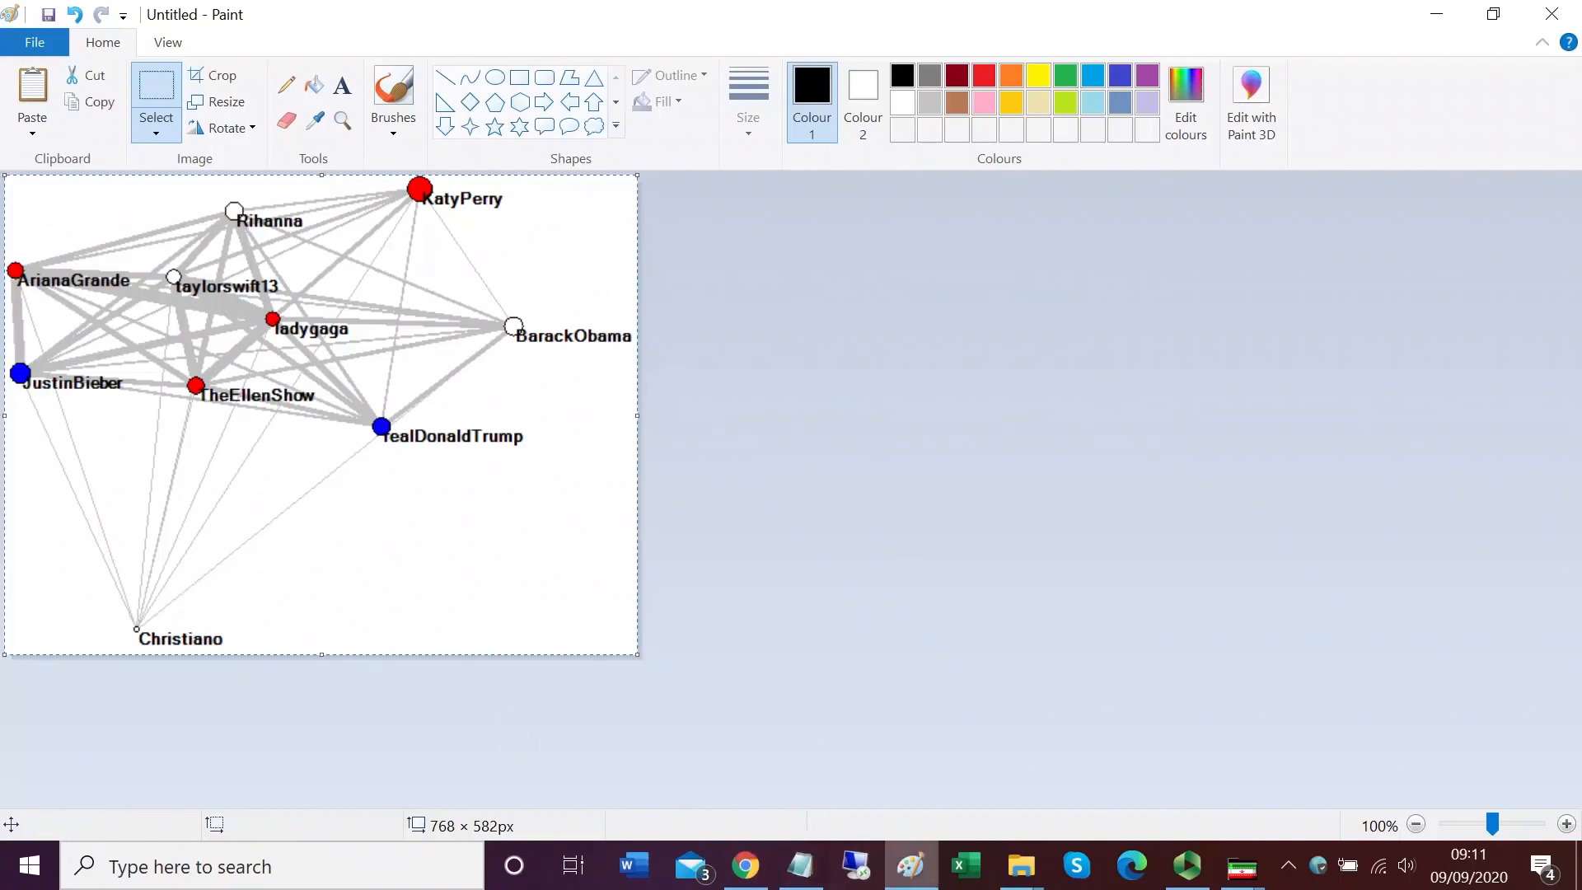
pyautogui.click(642, 879)
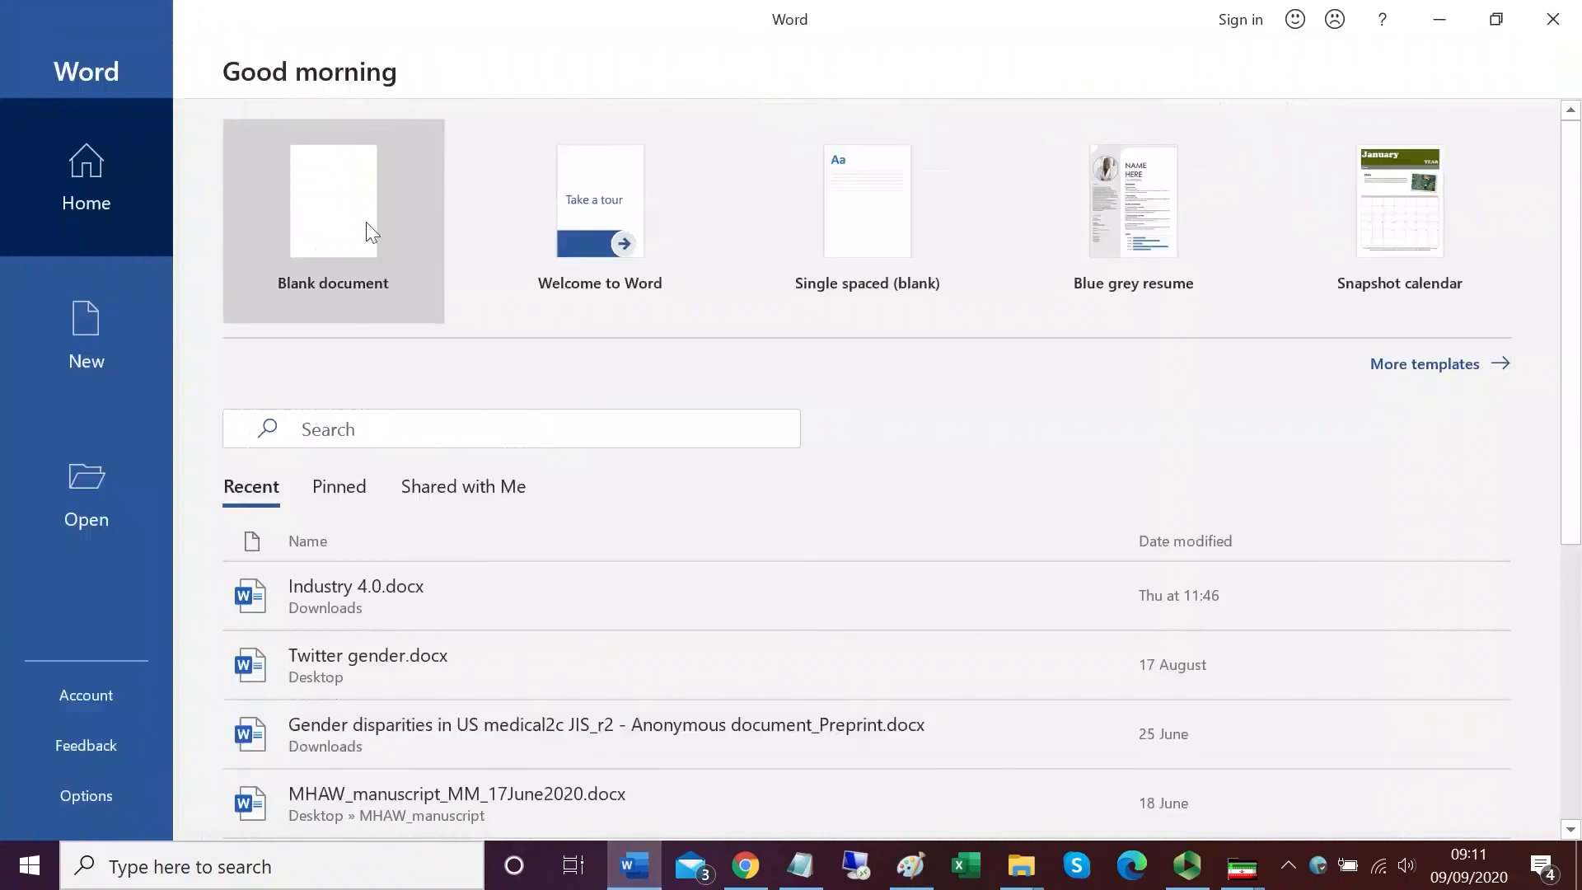
# Step: Create a blank Word document and paste the cropped network image into it
pyautogui.click(366, 221)
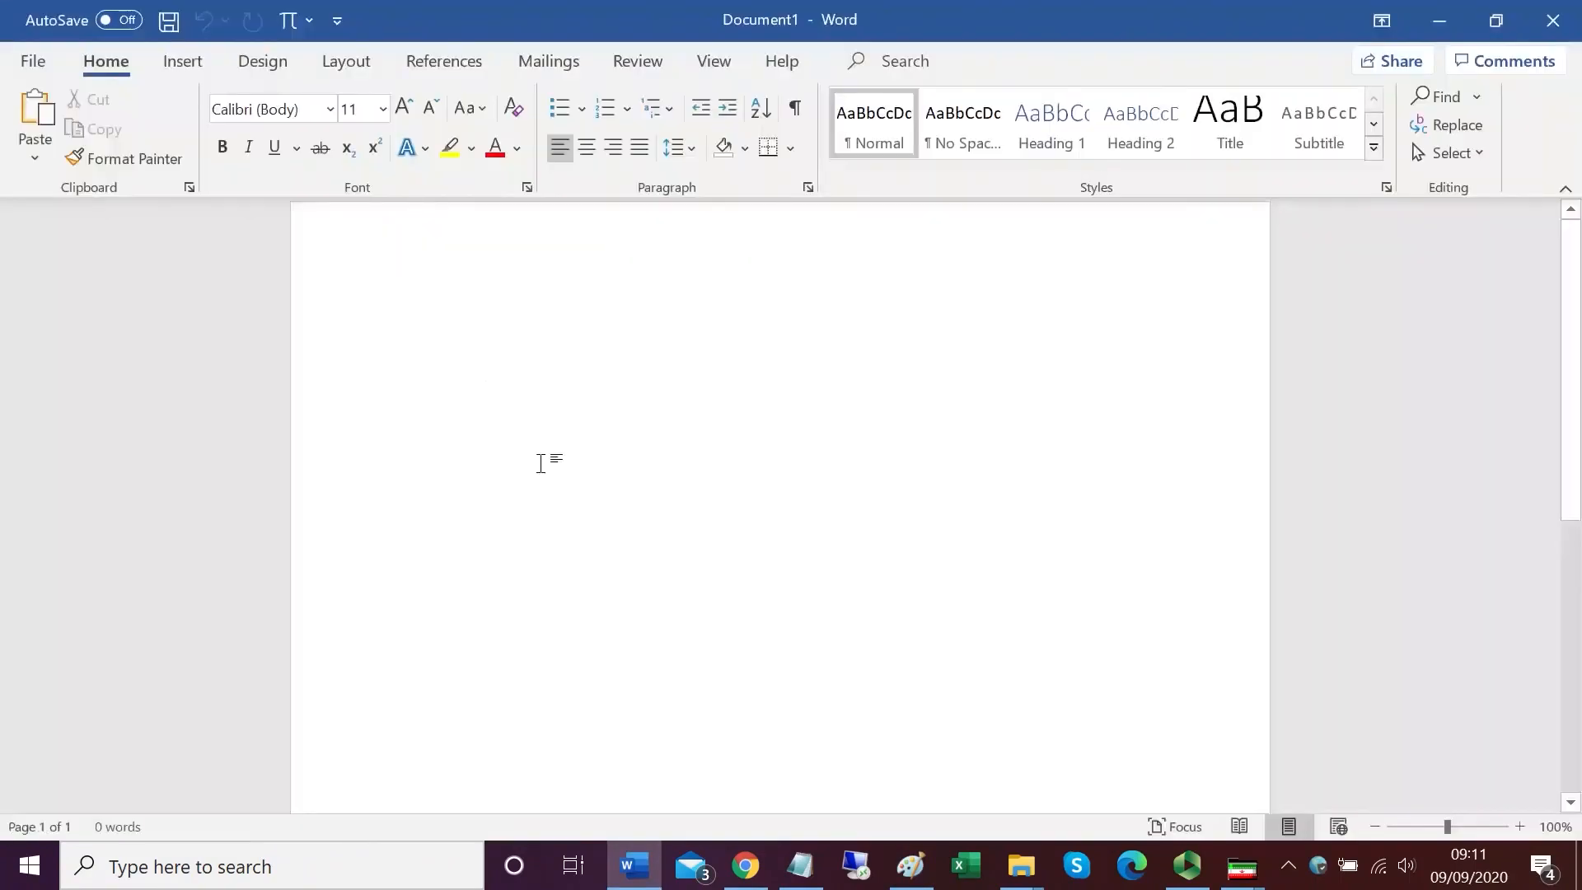
pyautogui.hotkey('ctrl', 'v')
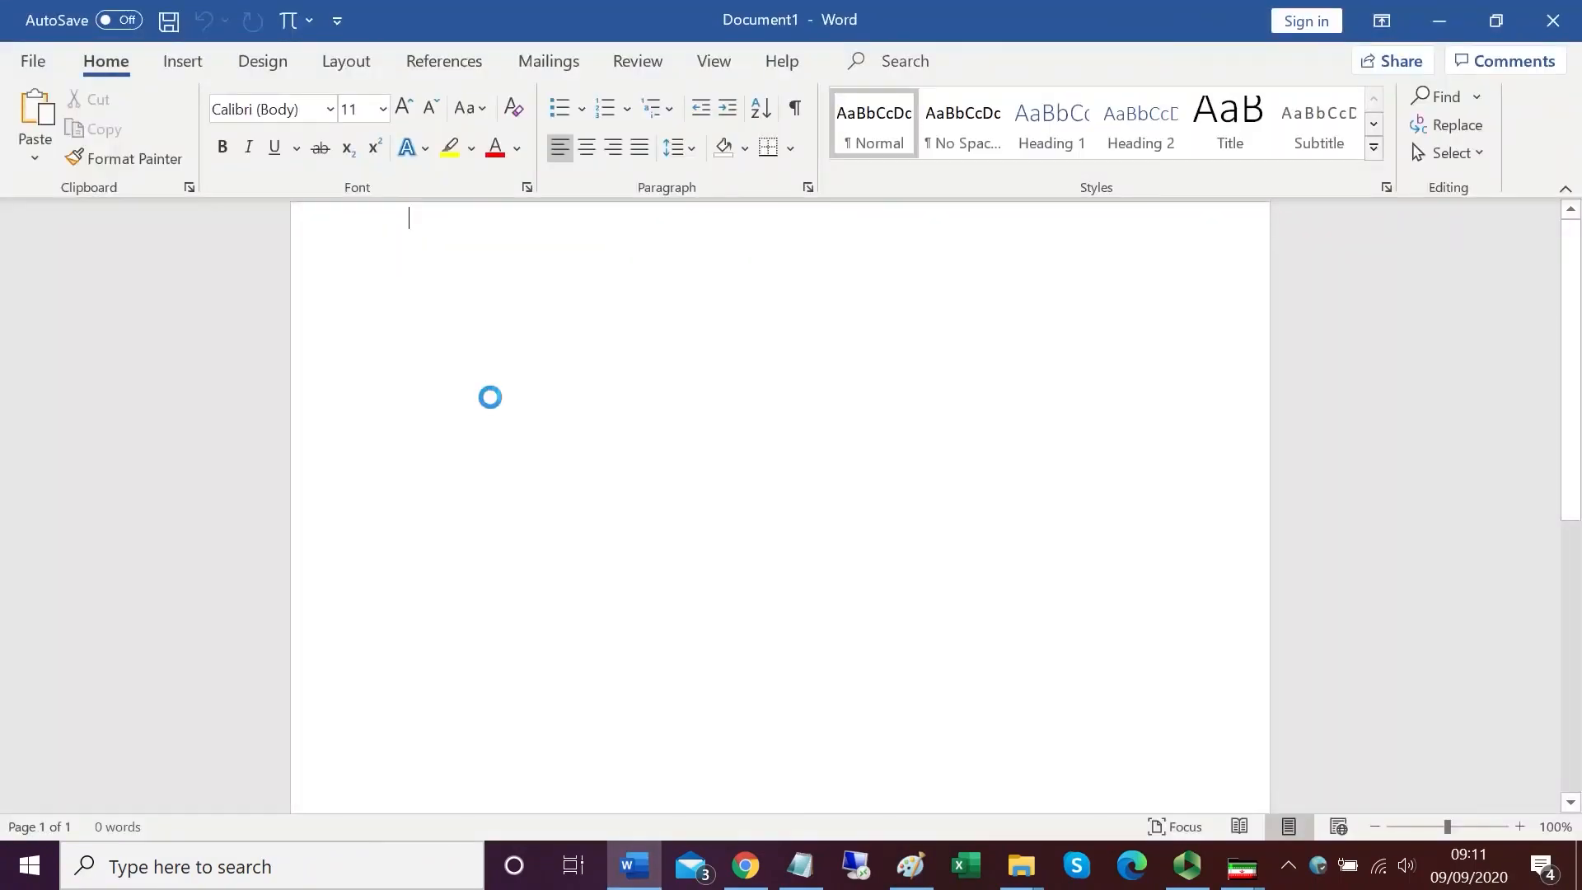
pyautogui.click(733, 568)
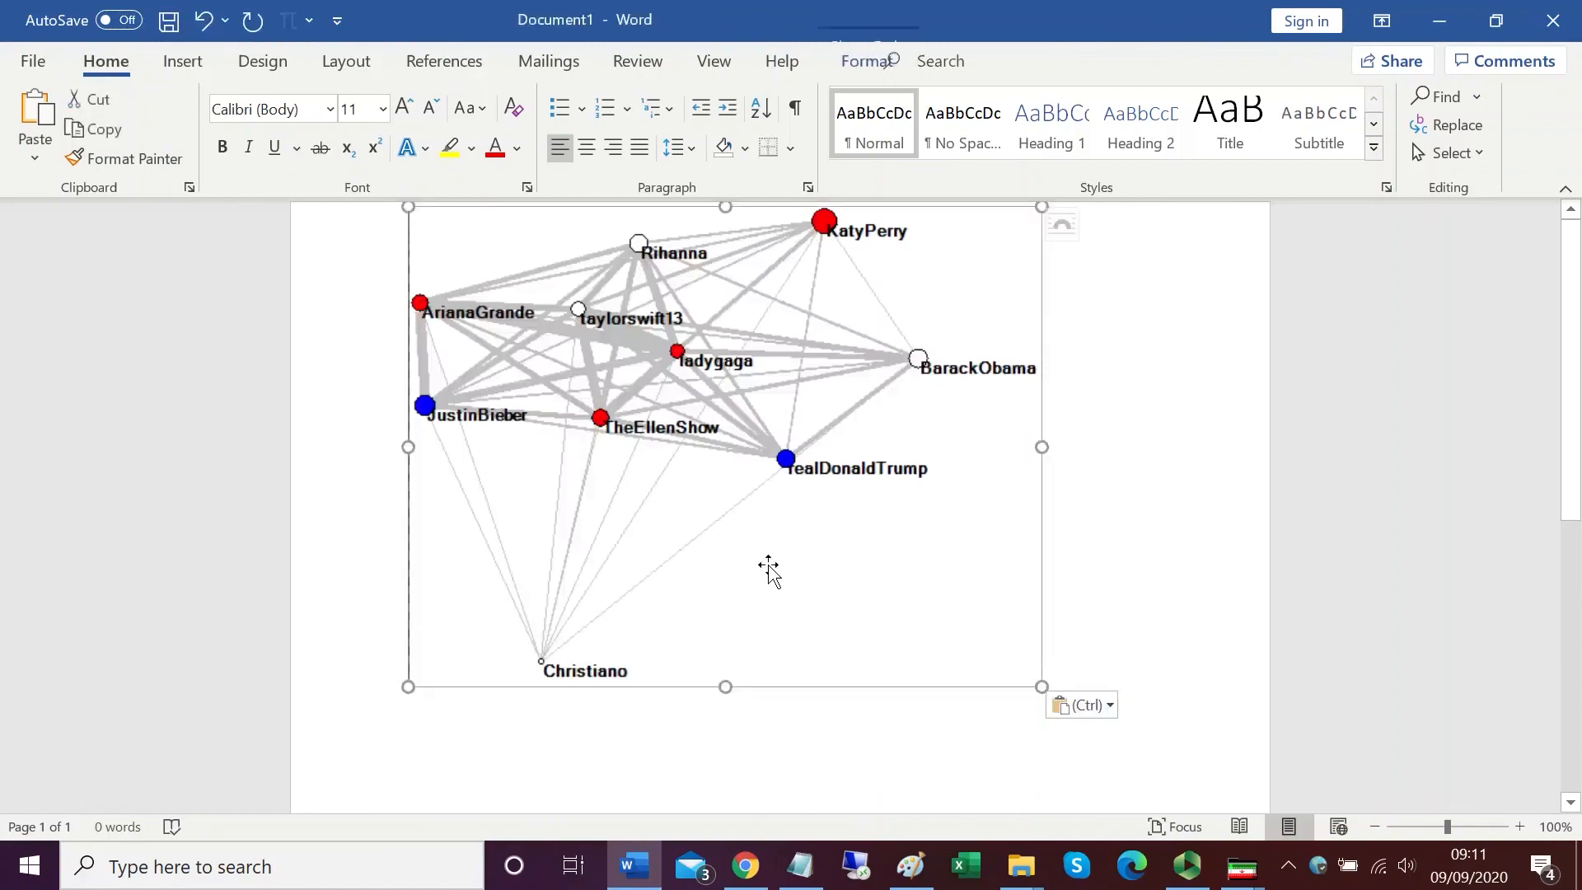
# Step: Minimize Paint, return to the network window, and open its File menu to review the print options
pyautogui.hotkey('alt', 'Tab')
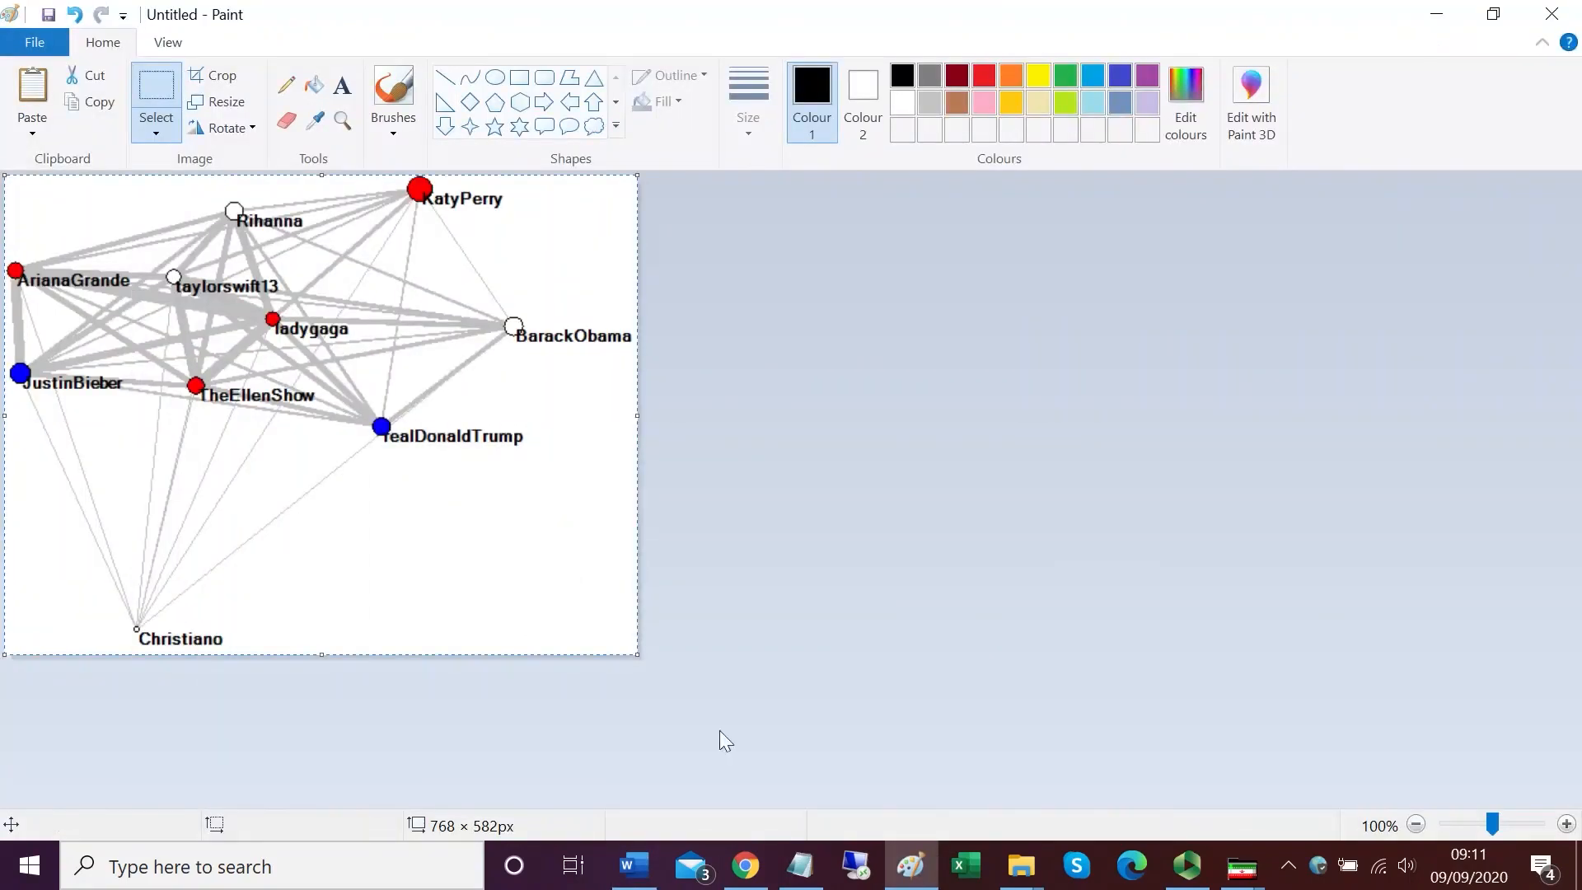
pyautogui.click(1436, 14)
pyautogui.click(125, 50)
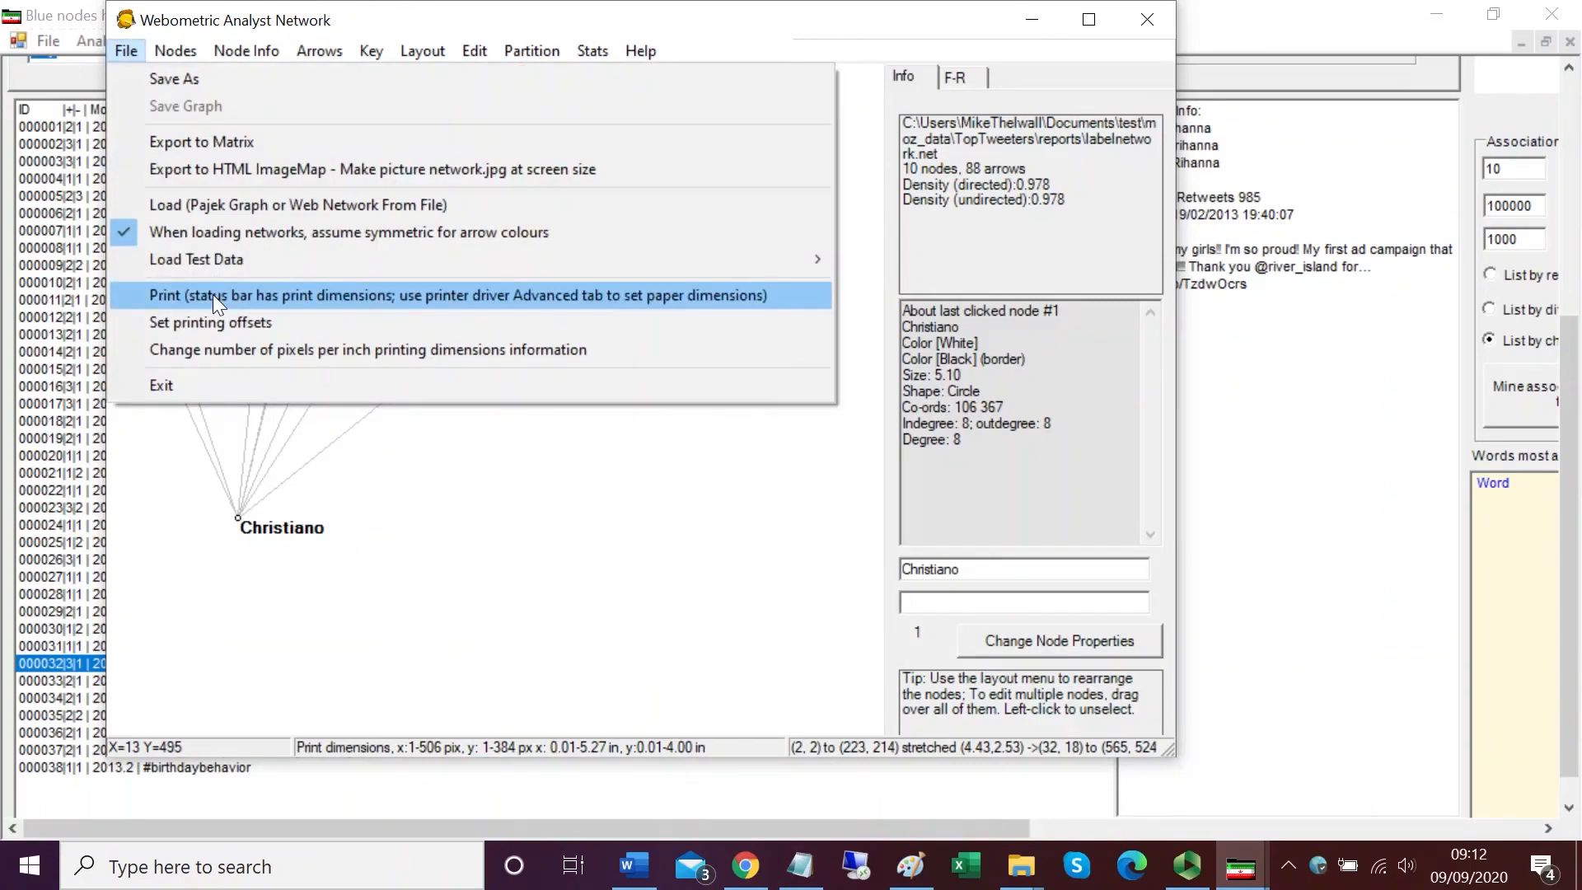
pyautogui.click(368, 641)
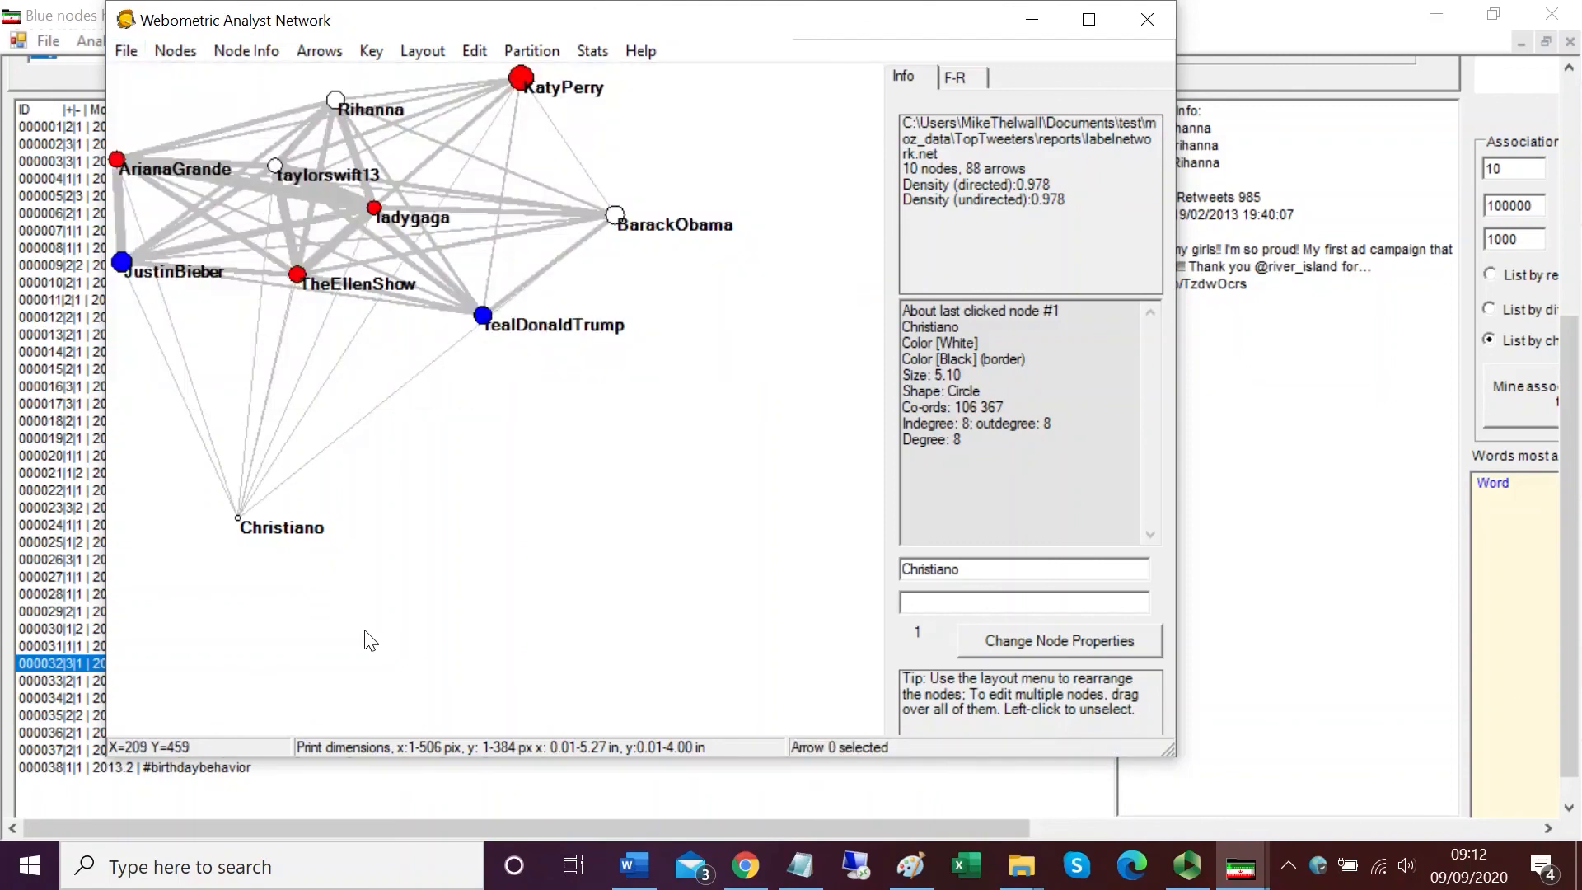